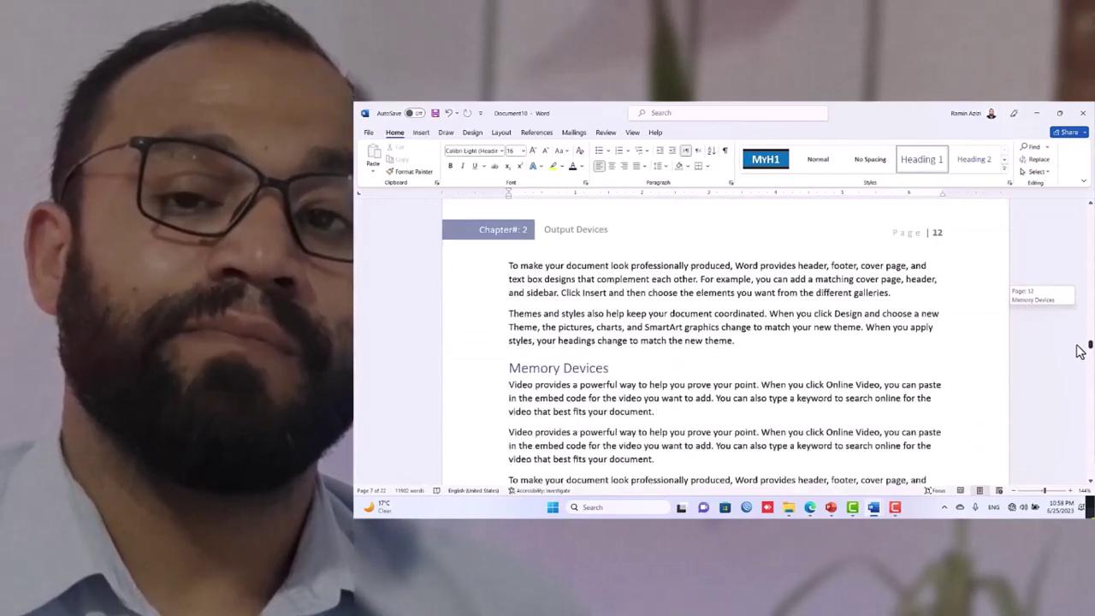
Open the new document's footer and draw a rectangle bar across its full width
{"action": "left_click", "coordinate": [513, 325]}
{"action": "double_click", "coordinate": [556, 329]}
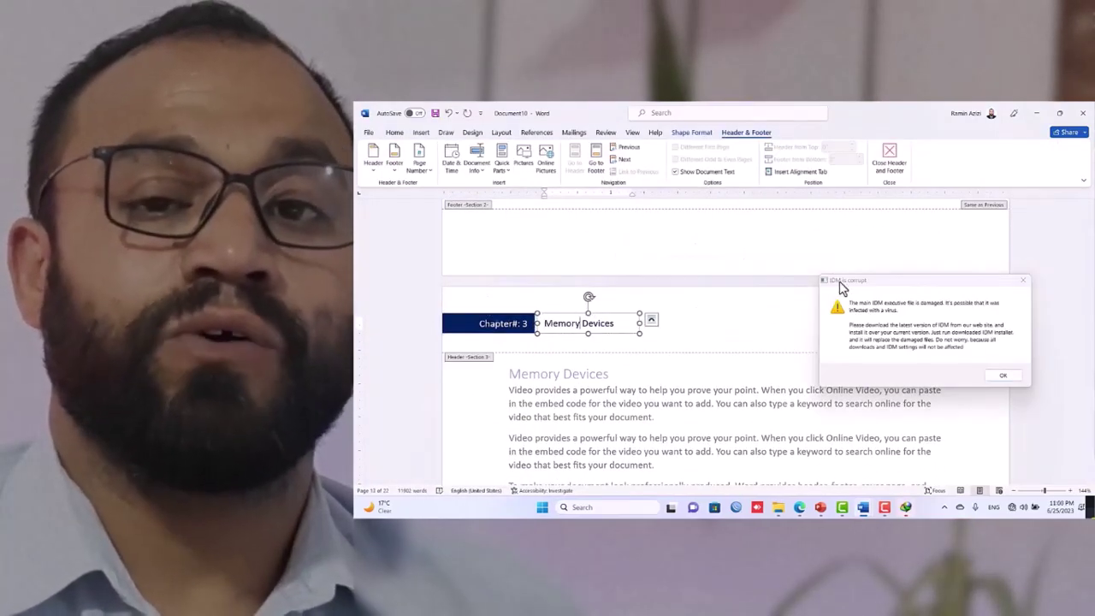
{"action": "left_click_drag", "start_coordinate": [1088, 362], "coordinate": [1089, 351]}
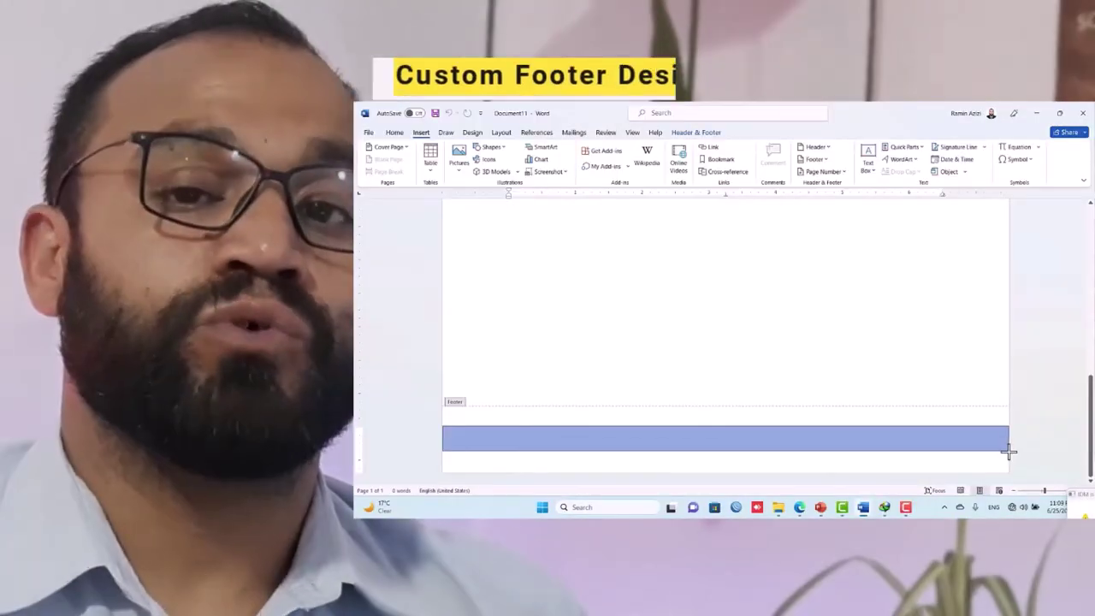
{"action": "left_click_drag", "start_coordinate": [1007, 451], "coordinate": [1007, 451]}
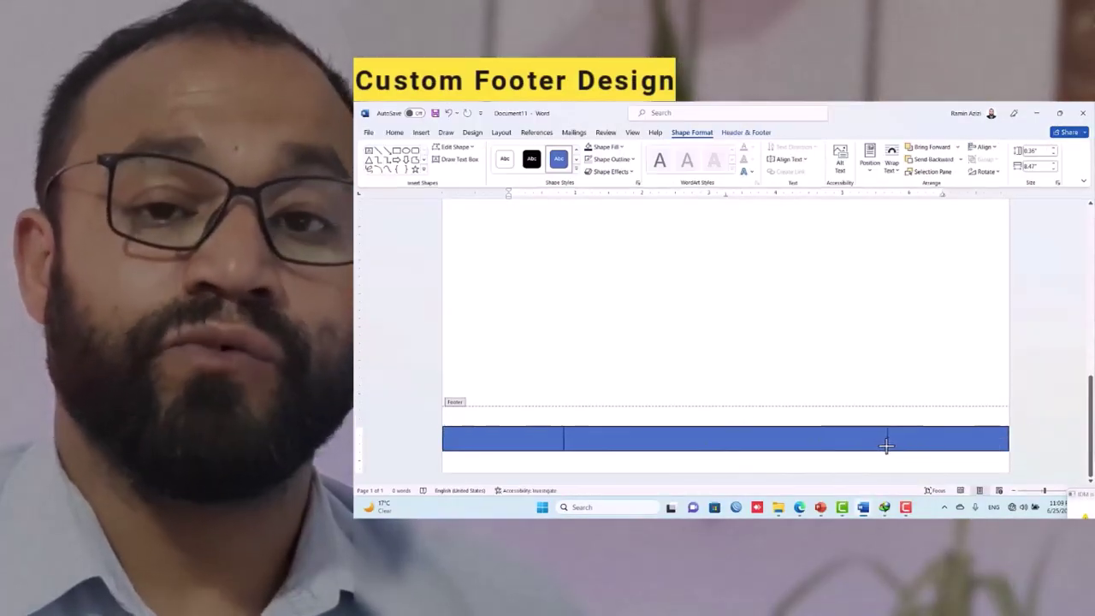
Add a second rectangle, fill the bars dark blue and yellow, and send the middle shape to back
{"action": "left_click_drag", "start_coordinate": [886, 444], "coordinate": [886, 451]}
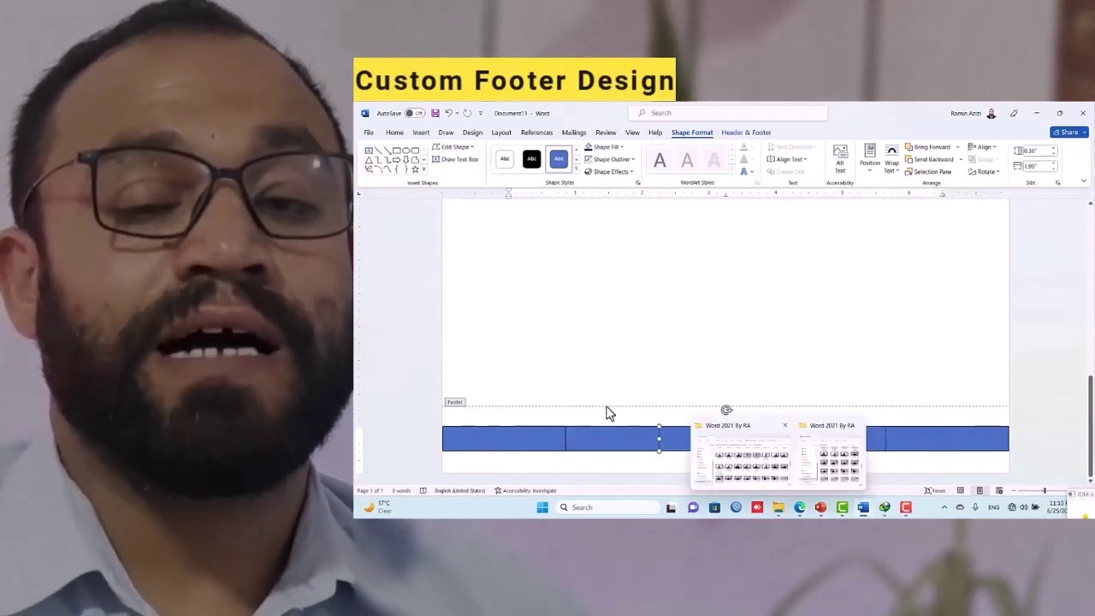
{"action": "left_click", "coordinate": [953, 448]}
{"action": "left_click", "coordinate": [609, 146]}
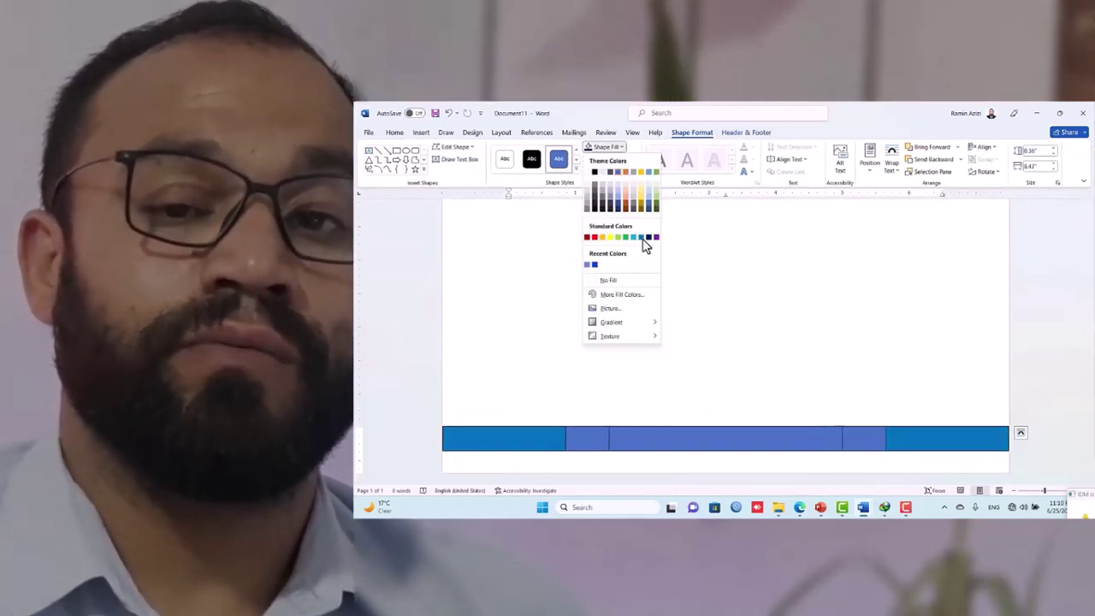
{"action": "left_click", "coordinate": [643, 237]}
{"action": "left_click", "coordinate": [587, 438]}
{"action": "left_click", "coordinate": [609, 146]}
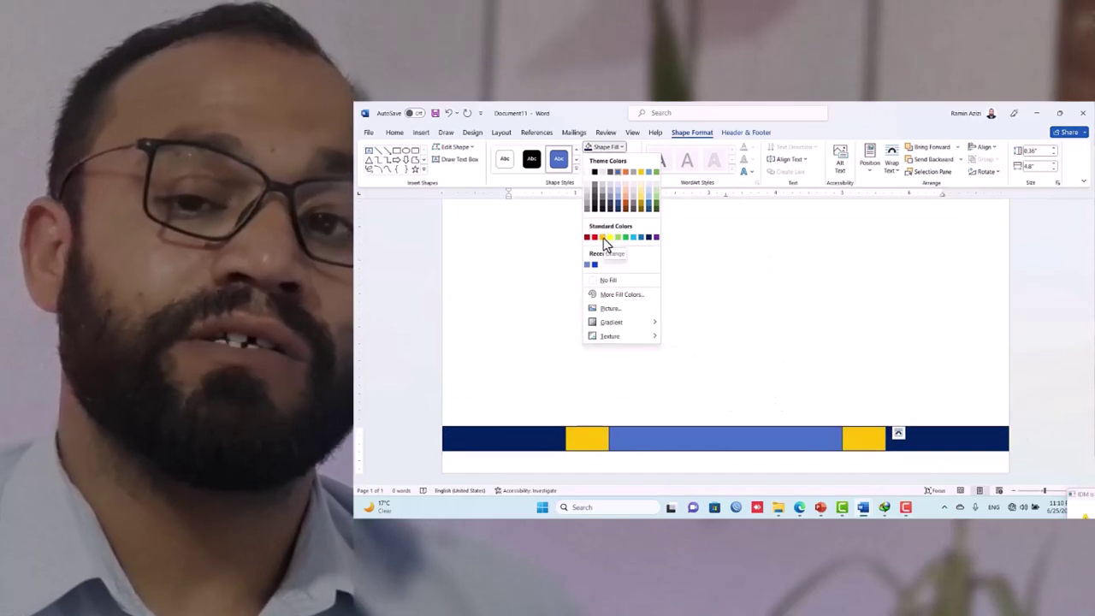
{"action": "left_click", "coordinate": [603, 238]}
{"action": "right_click", "coordinate": [811, 438]}
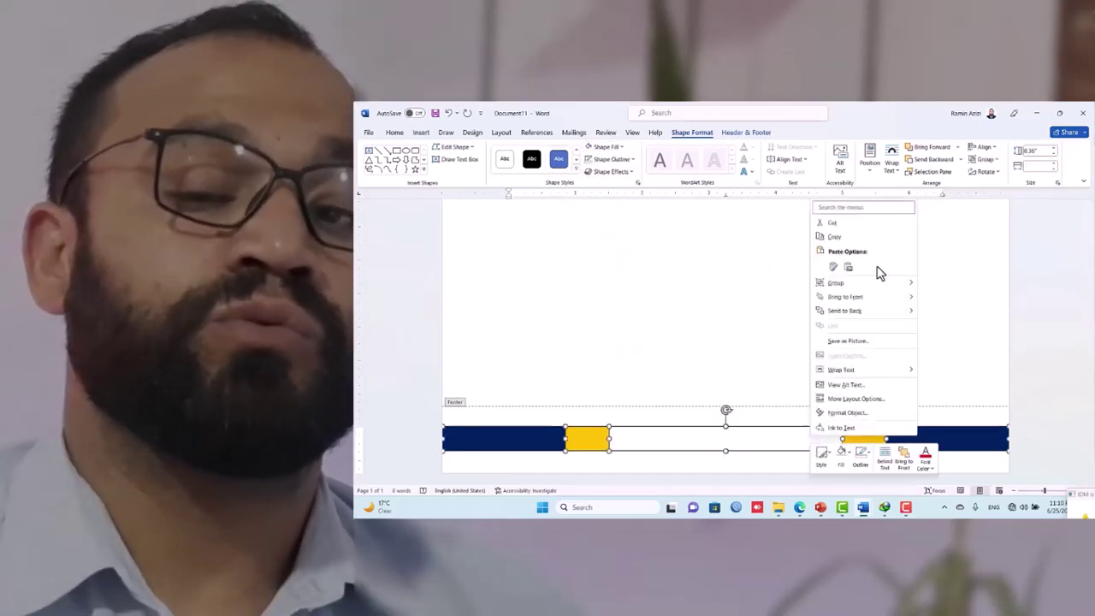
{"action": "left_click", "coordinate": [867, 312]}
Draw a text box between the yellow blocks and insert the Company Address property field
{"action": "left_click", "coordinate": [420, 131]}
{"action": "left_click", "coordinate": [868, 163]}
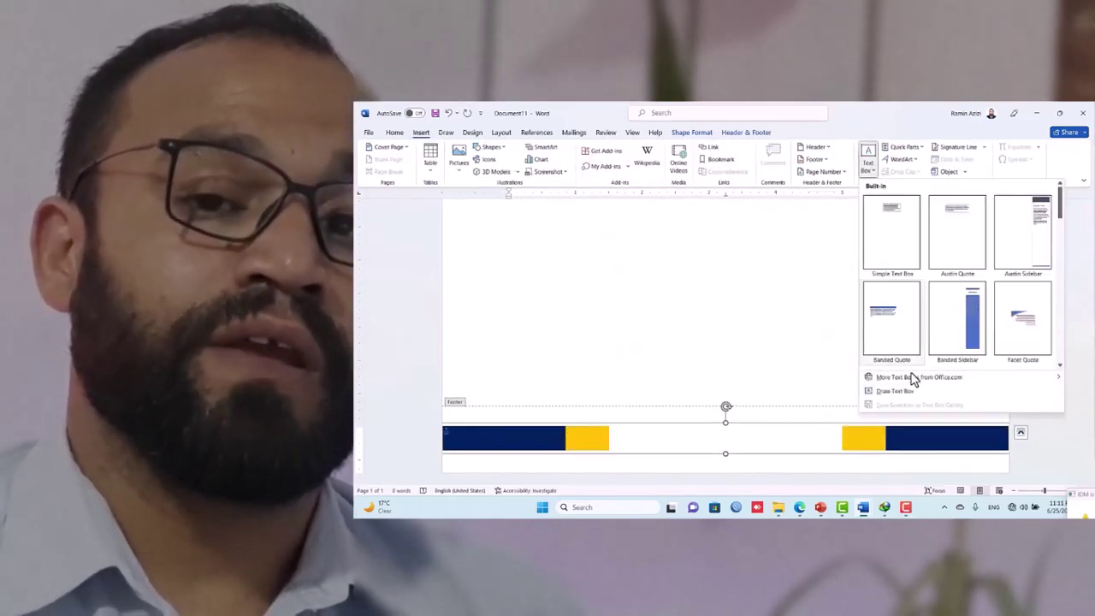
{"action": "left_click", "coordinate": [909, 379]}
{"action": "left_click_drag", "start_coordinate": [613, 426], "coordinate": [839, 450]}
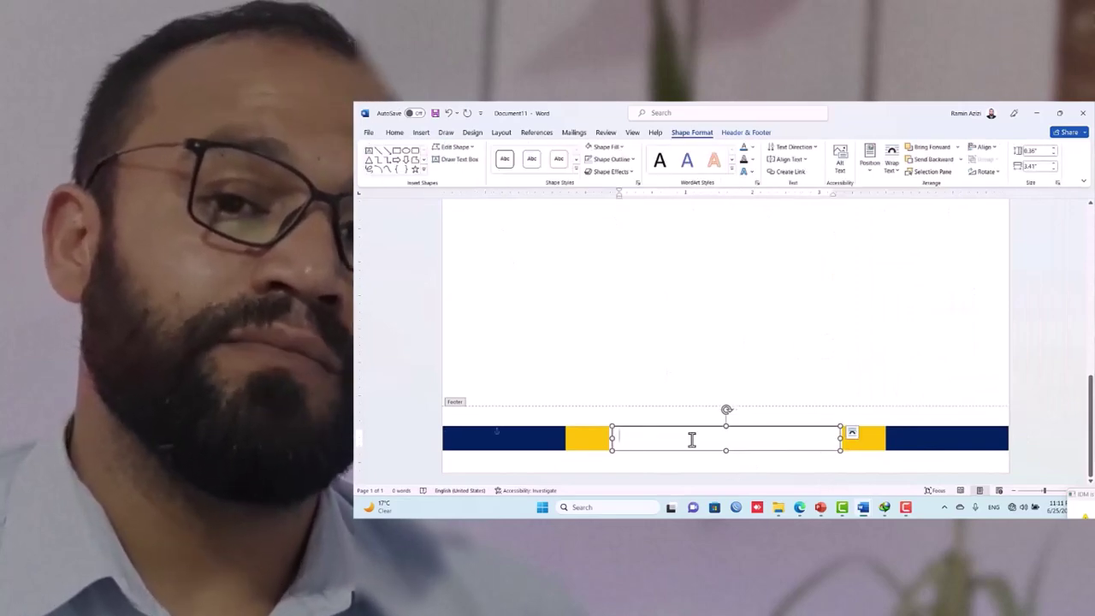
{"action": "left_click", "coordinate": [746, 131]}
{"action": "left_click", "coordinate": [476, 163]}
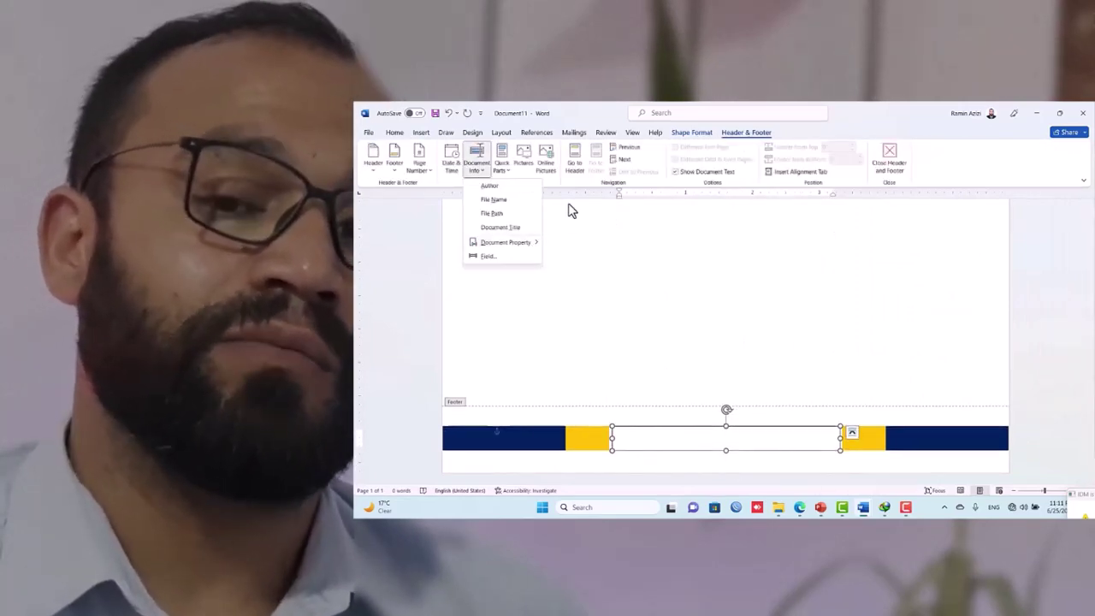
{"action": "mouse_move", "coordinate": [506, 242]}
{"action": "left_click", "coordinate": [590, 309]}
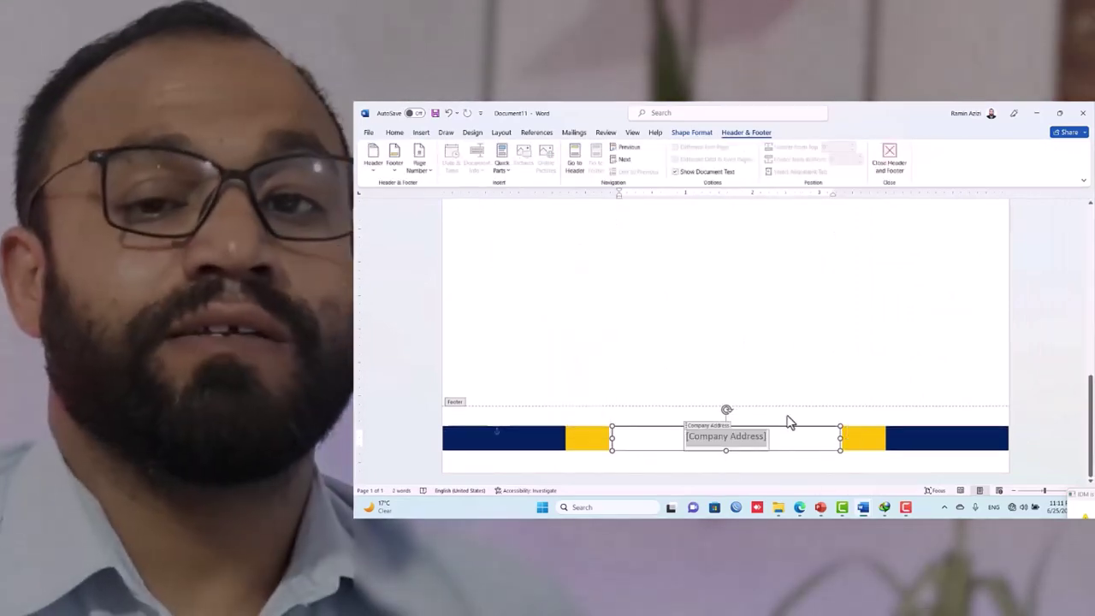
Save the footer design to the Footer Gallery
{"action": "left_click", "coordinate": [813, 451]}
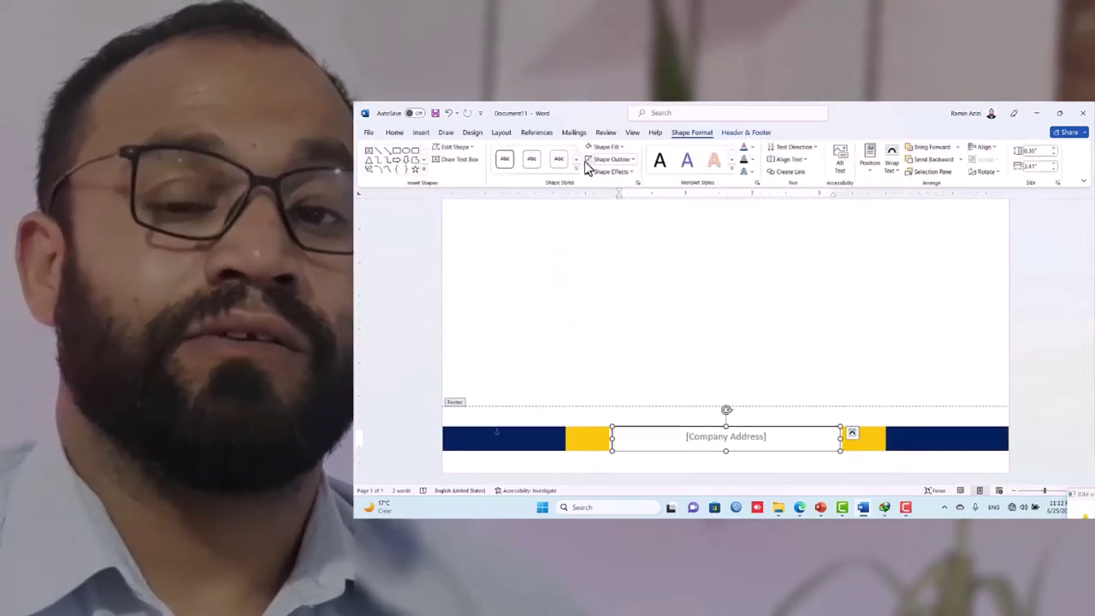
{"action": "left_click", "coordinate": [892, 428]}
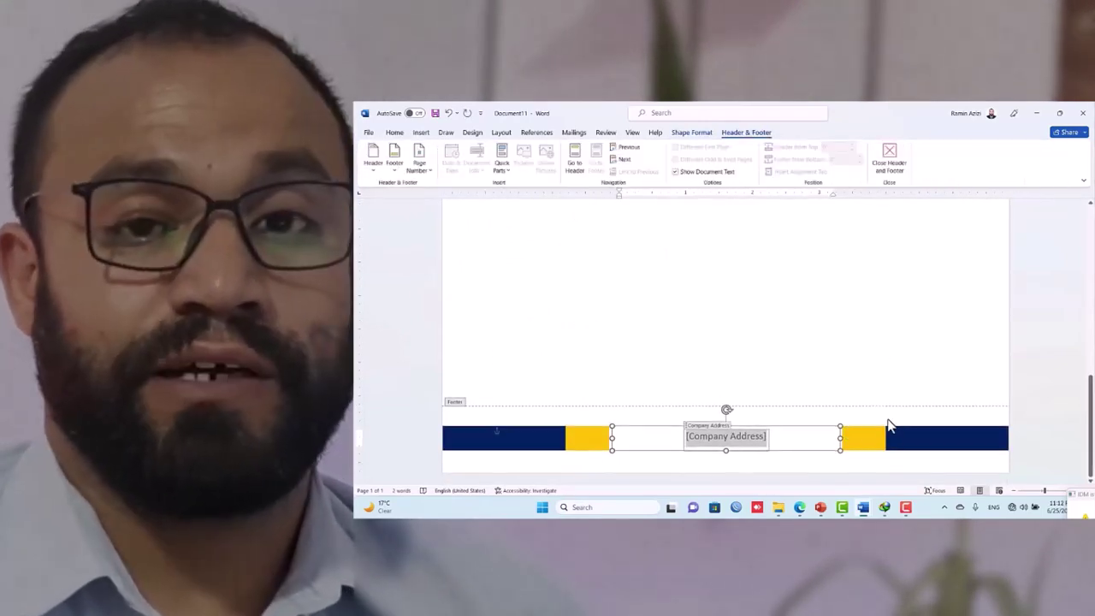
{"action": "left_click", "coordinate": [394, 162]}
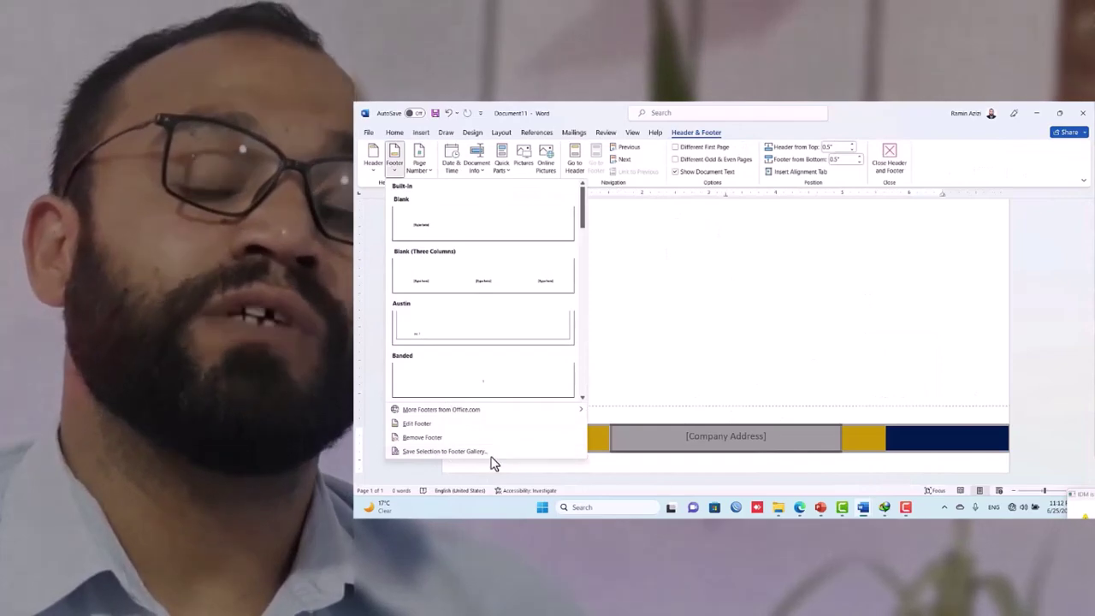
{"action": "left_click", "coordinate": [482, 454]}
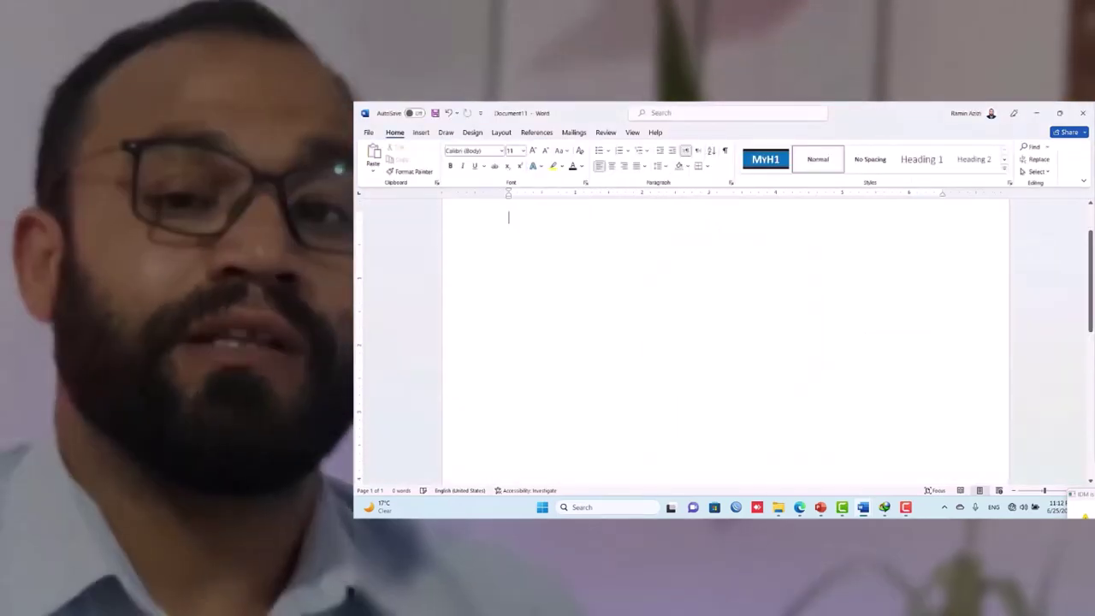
Insert the saved MyFooter1 footer from the Footer gallery
{"action": "left_click", "coordinate": [420, 132]}
{"action": "left_click", "coordinate": [815, 159]}
{"action": "scroll", "coordinate": [941, 284], "scroll_direction": "down", "scroll_amount": 10}
{"action": "scroll", "coordinate": [845, 305], "scroll_direction": "down", "scroll_amount": 5}
{"action": "left_click", "coordinate": [845, 305]}
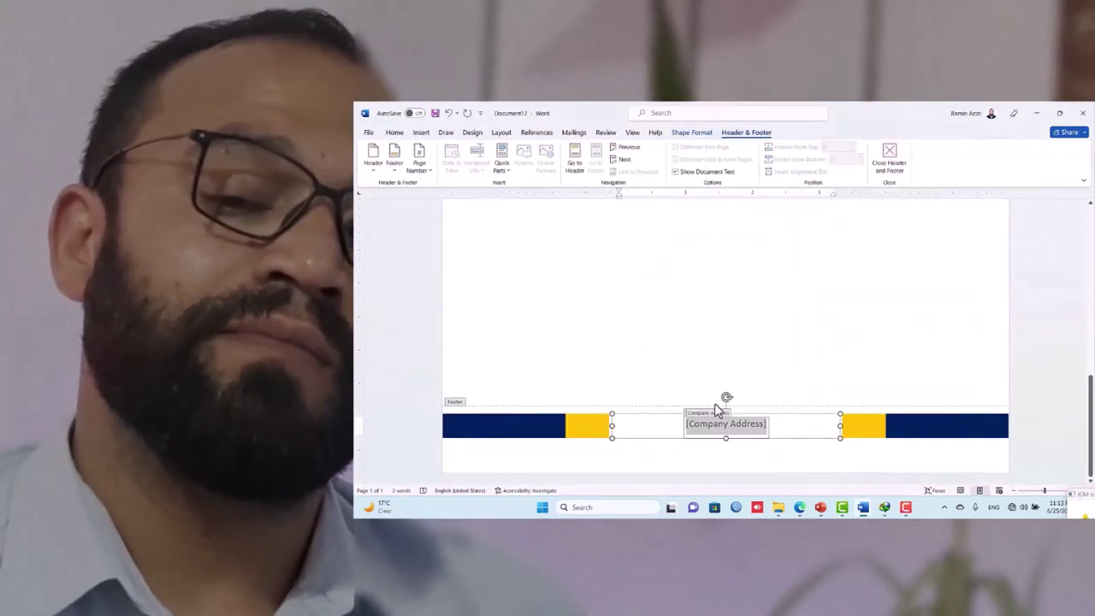
Return to Document11, reopen its footer, and browse the page number placement options
{"action": "mouse_move", "coordinate": [863, 508]}
{"action": "left_click", "coordinate": [926, 452]}
{"action": "left_click", "coordinate": [421, 132]}
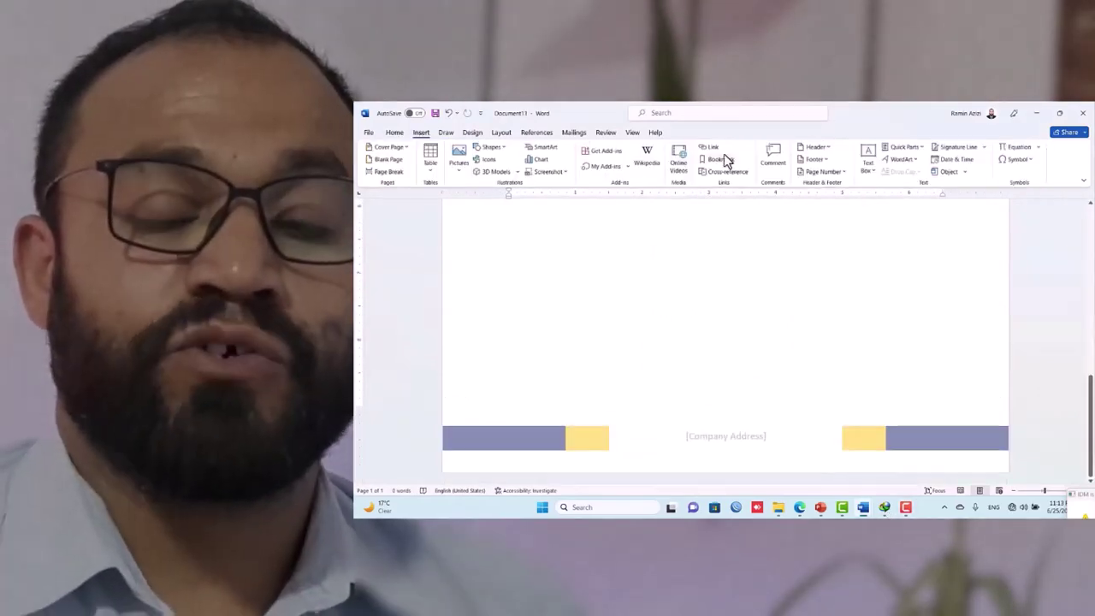
{"action": "double_click", "coordinate": [640, 432]}
{"action": "left_click", "coordinate": [418, 162]}
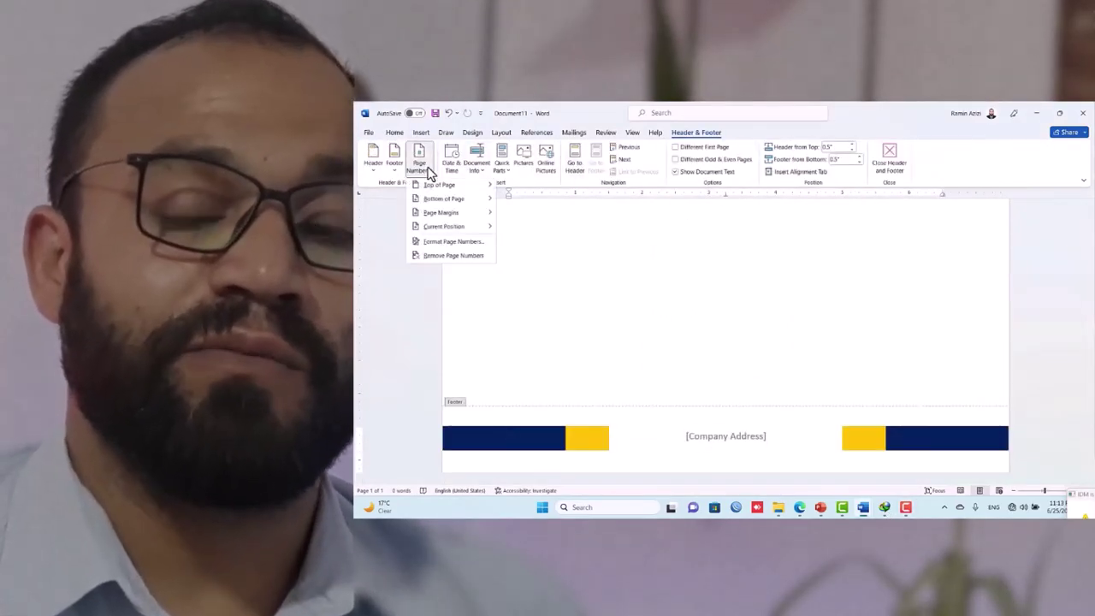
{"action": "mouse_move", "coordinate": [438, 185]}
{"action": "left_click_drag", "start_coordinate": [693, 214], "coordinate": [698, 272]}
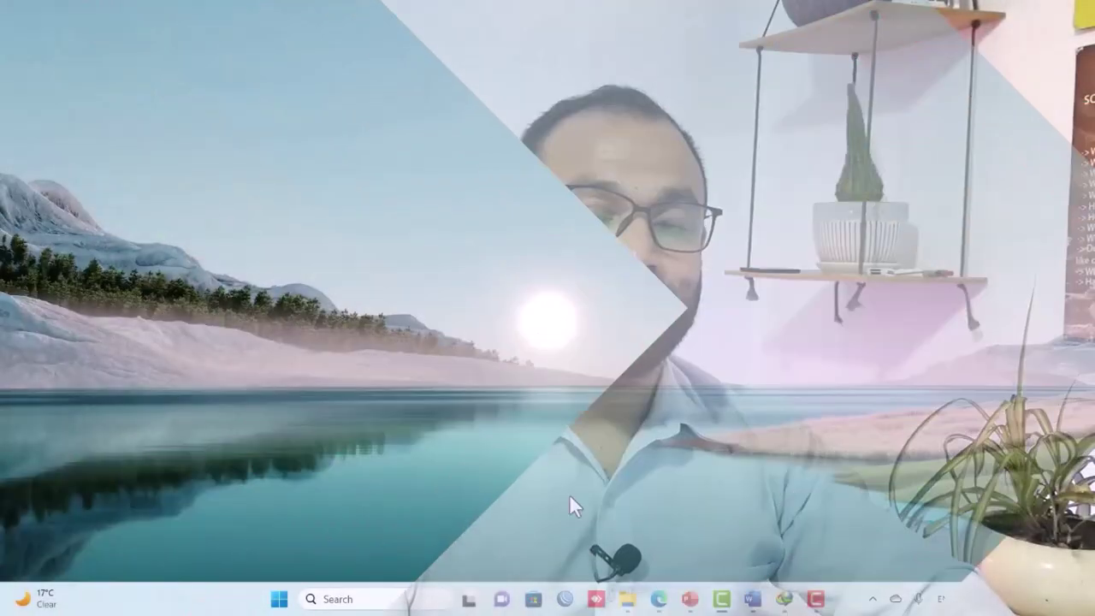
Launch Word, create a maximized blank document, and edit its page footer
{"action": "key", "text": "Return"}
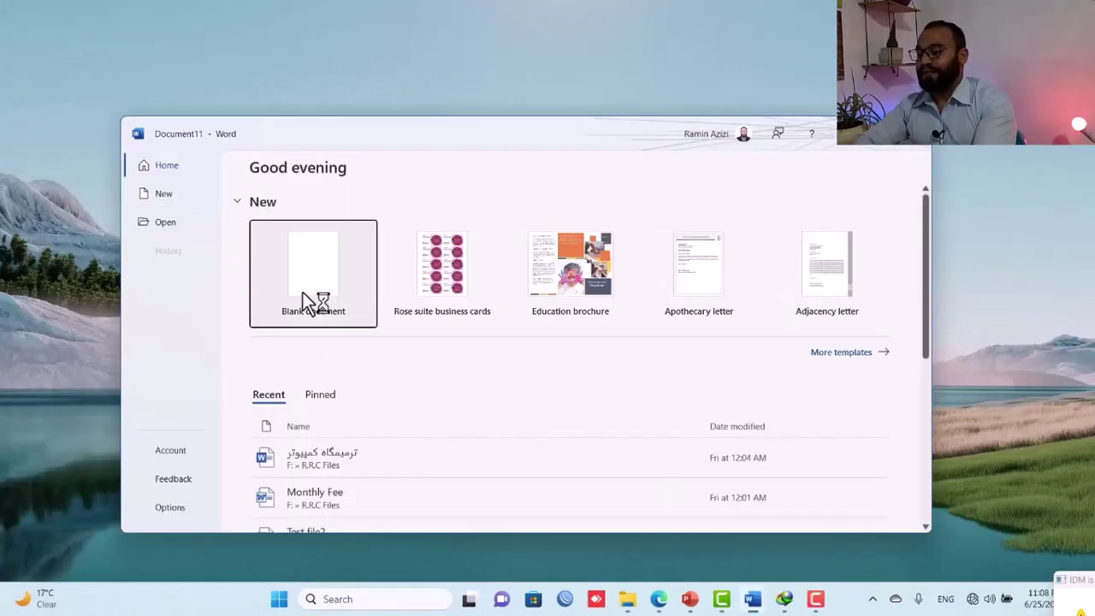
{"action": "left_click", "coordinate": [310, 301]}
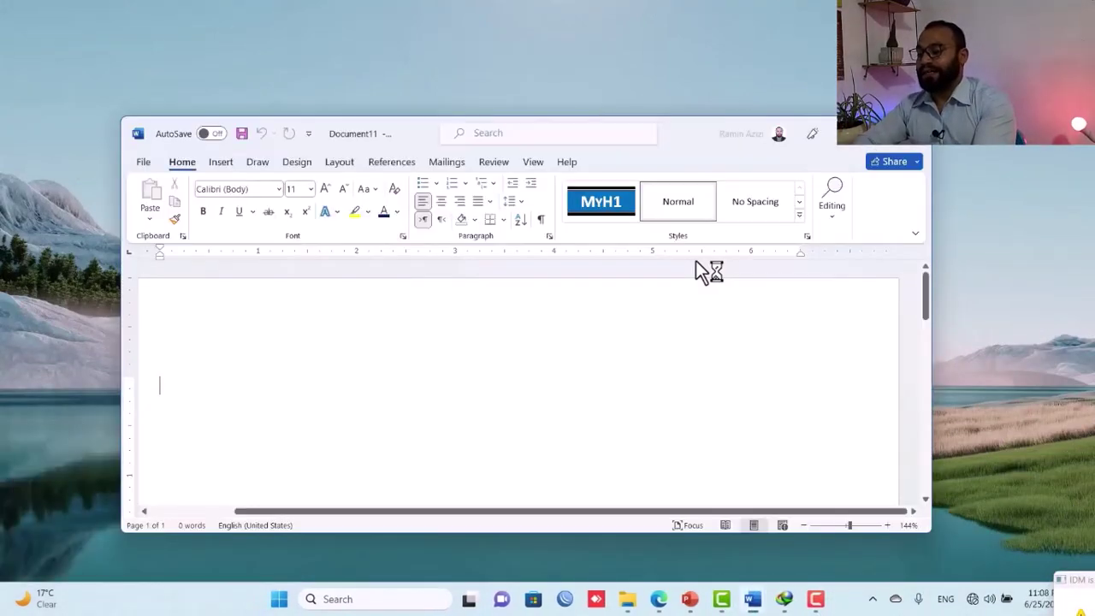
{"action": "left_click", "coordinate": [873, 142]}
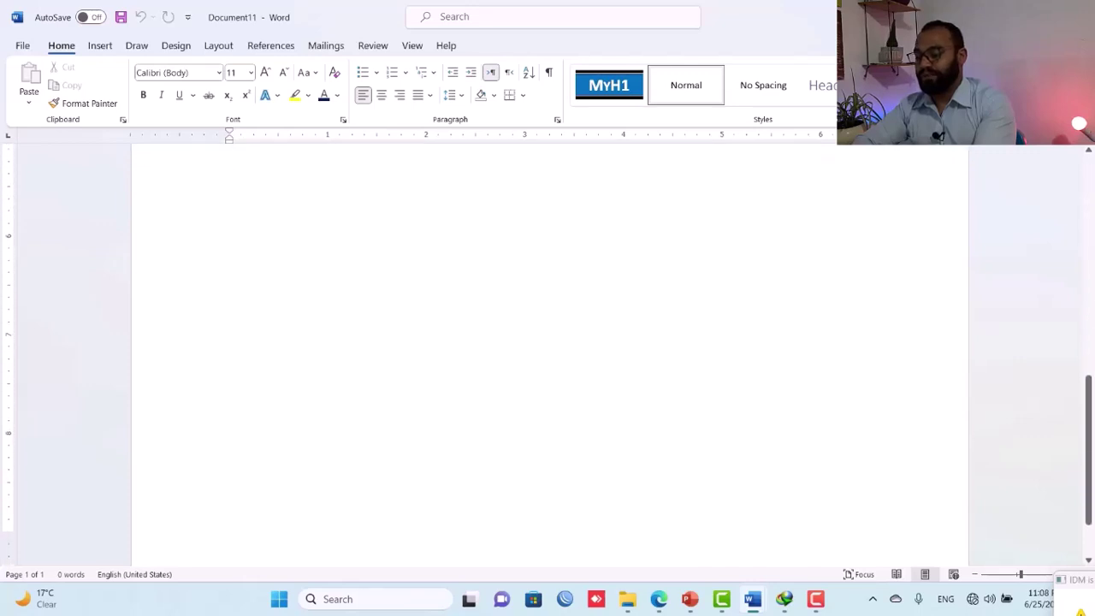
{"action": "scroll", "coordinate": [413, 562], "scroll_direction": "down", "scroll_amount": 2}
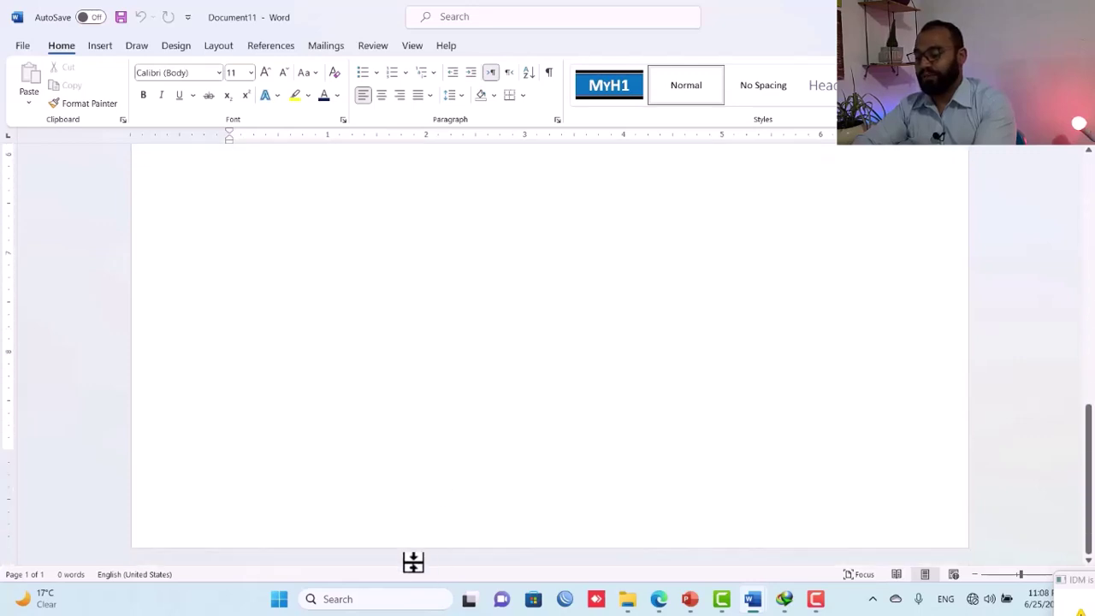
{"action": "double_click", "coordinate": [386, 519]}
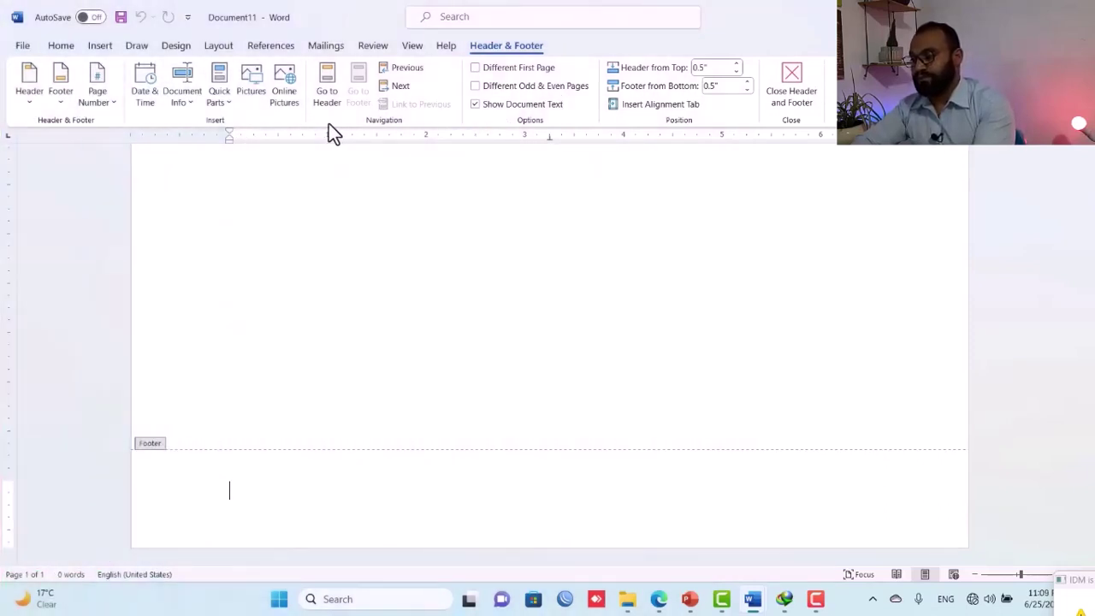
{"action": "left_click", "coordinate": [52, 104]}
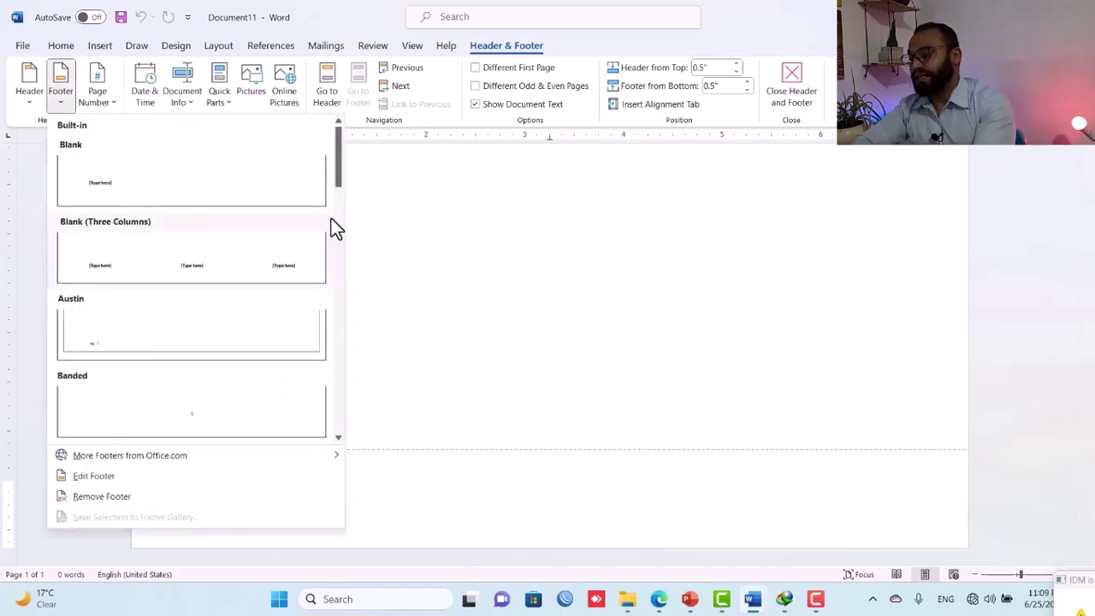
{"action": "left_click_drag", "start_coordinate": [338, 178], "coordinate": [339, 177]}
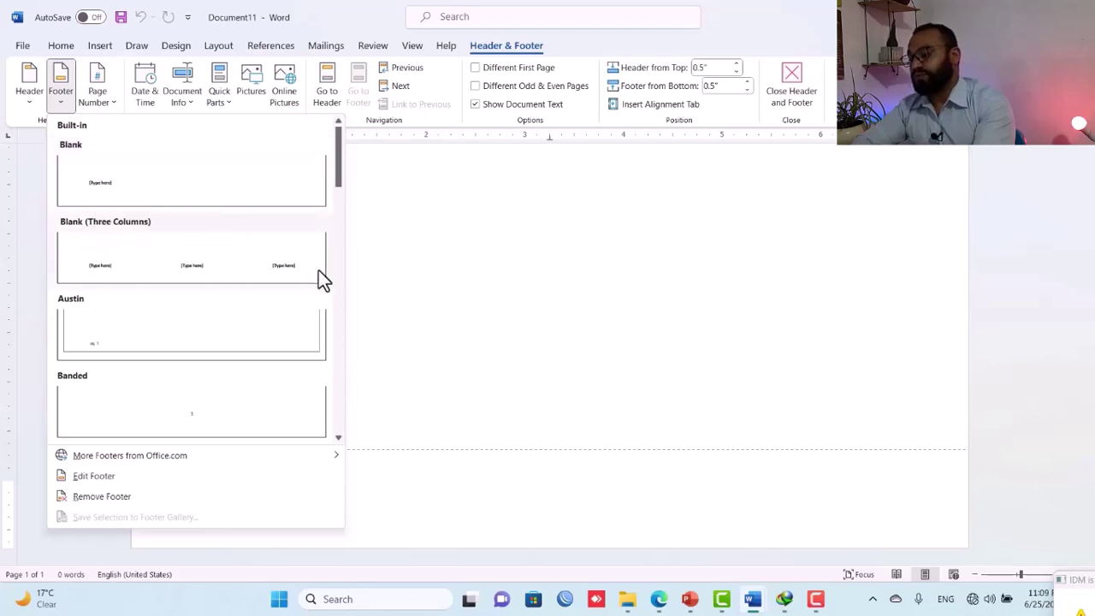
{"action": "mouse_move", "coordinate": [339, 164]}
{"action": "left_mouse_down"}
{"action": "mouse_move", "coordinate": [349, 423]}
{"action": "mouse_move", "coordinate": [370, 143]}
{"action": "left_mouse_up"}
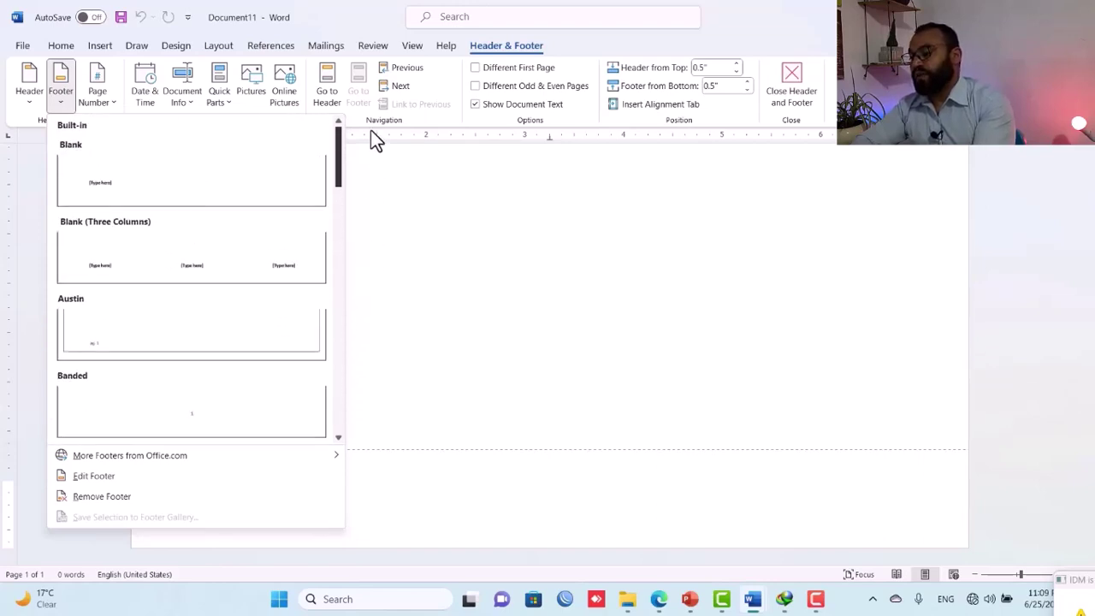
{"action": "left_click", "coordinate": [470, 494]}
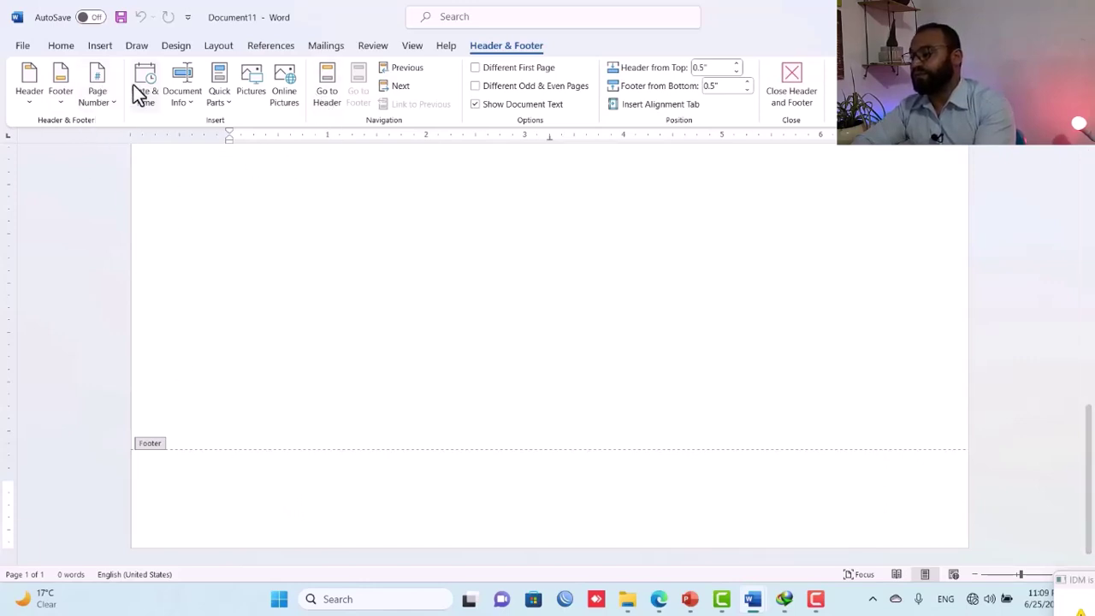
Draw a full-width rectangle bar across the footer
{"action": "left_click", "coordinate": [105, 46]}
{"action": "left_click", "coordinate": [205, 66]}
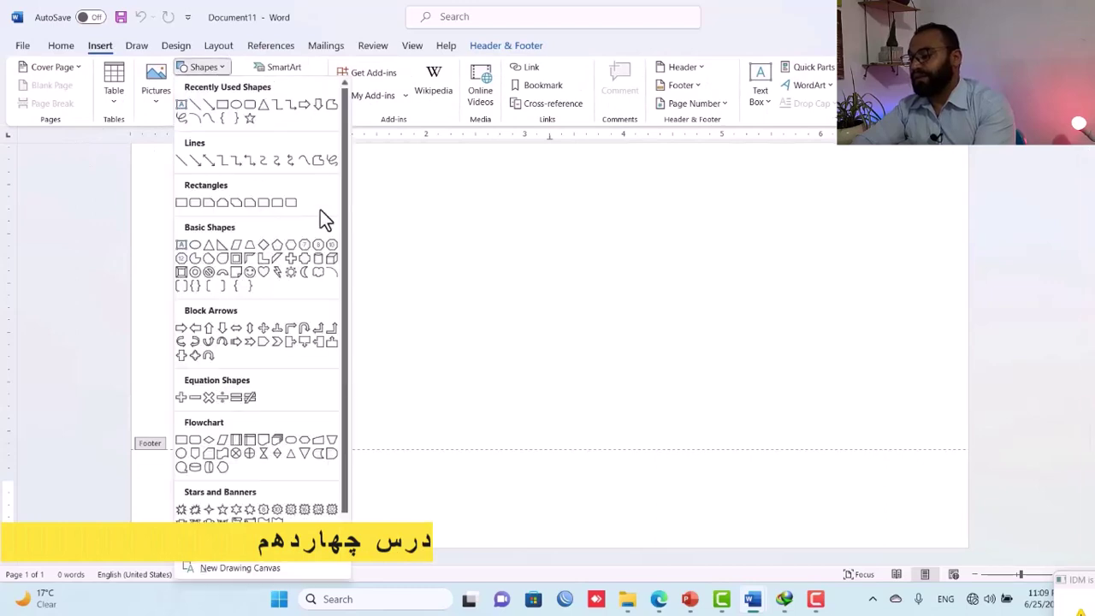
{"action": "left_click", "coordinate": [222, 120]}
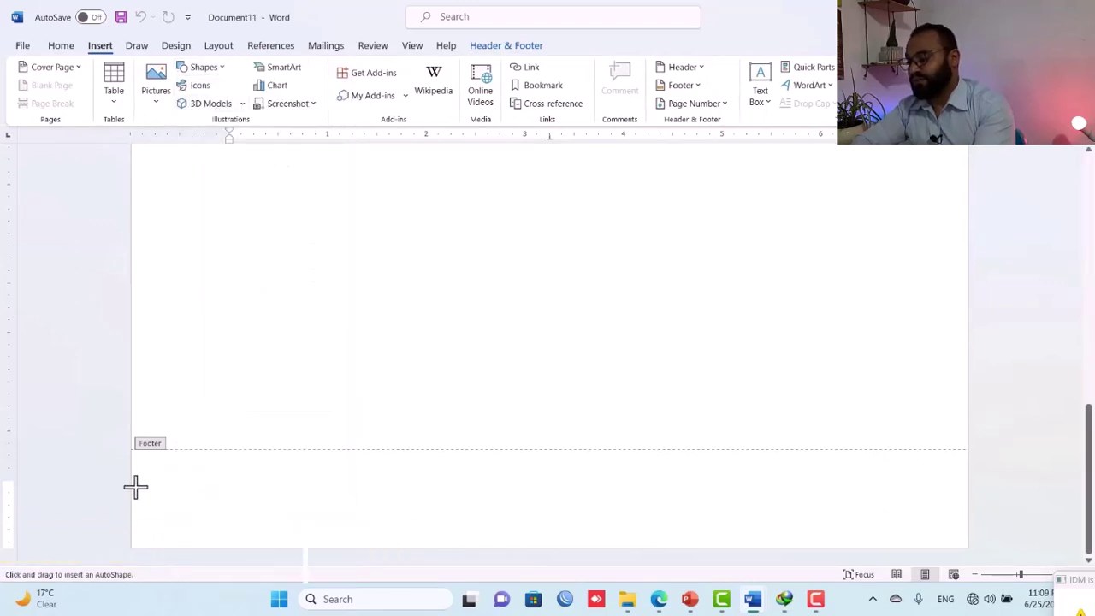
{"action": "left_click_drag", "start_coordinate": [132, 480], "coordinate": [967, 514]}
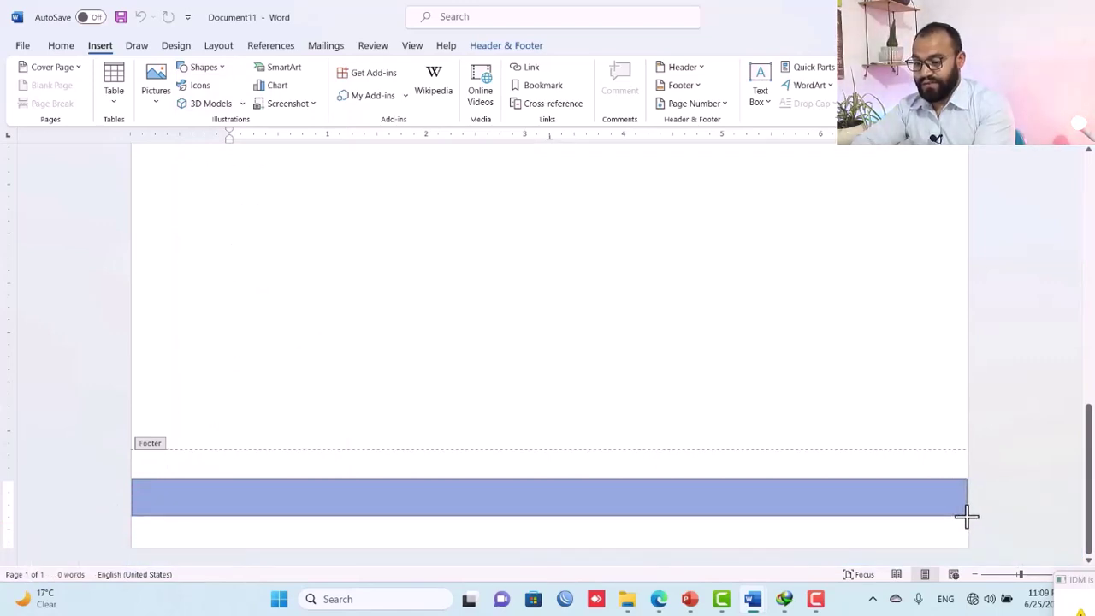
{"action": "left_click_drag", "start_coordinate": [966, 515], "coordinate": [967, 515]}
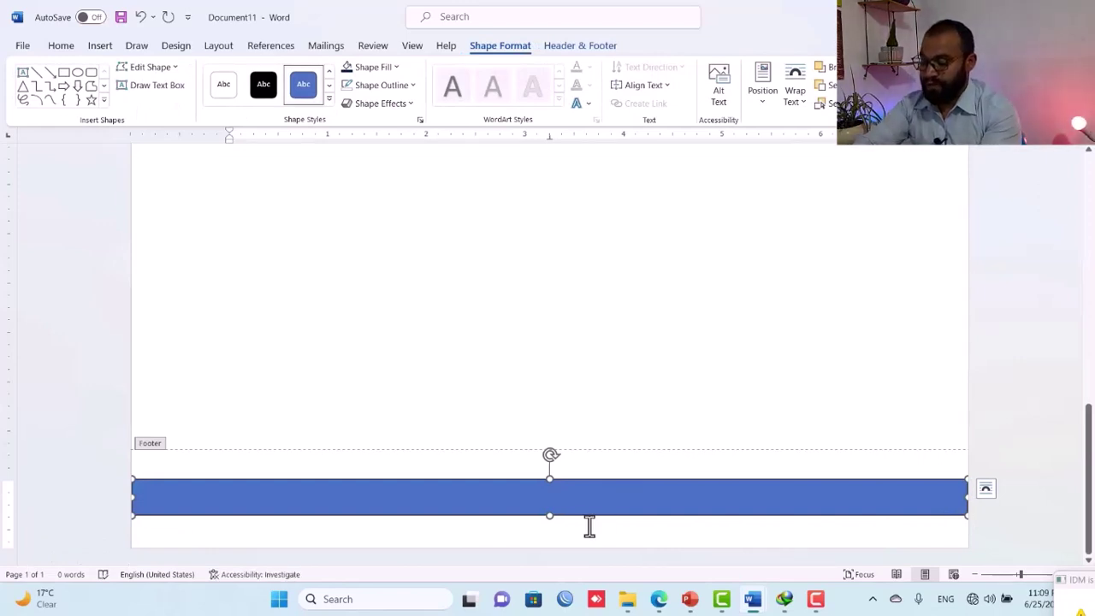
Paste a copy and draw smaller rectangles over the bar to divide it into sections
{"action": "key", "text": "ctrl+v"}
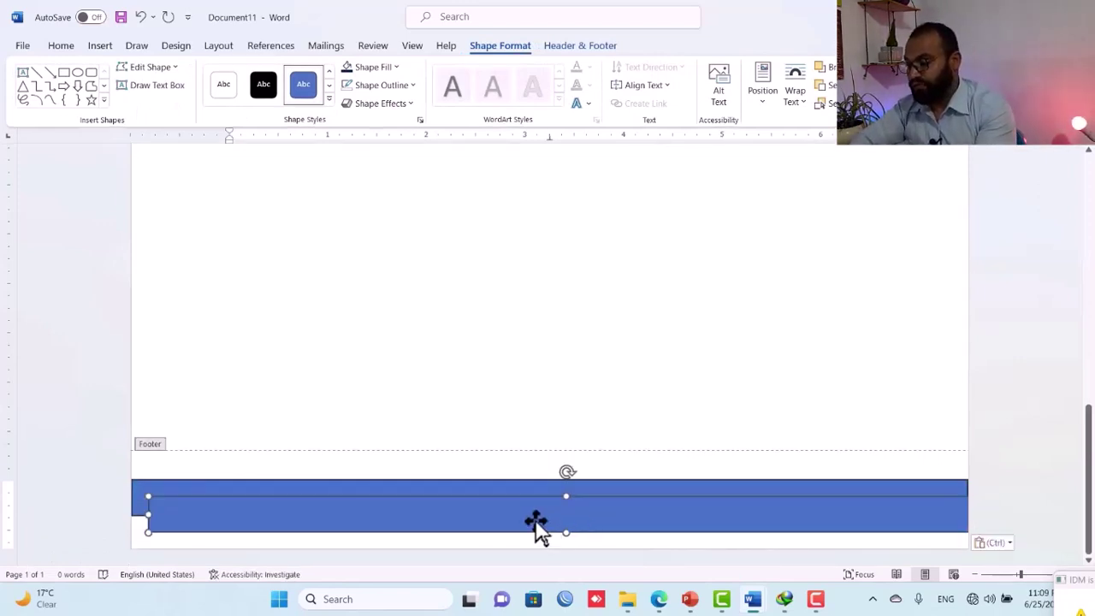
{"action": "left_click_drag", "start_coordinate": [537, 526], "coordinate": [518, 505]}
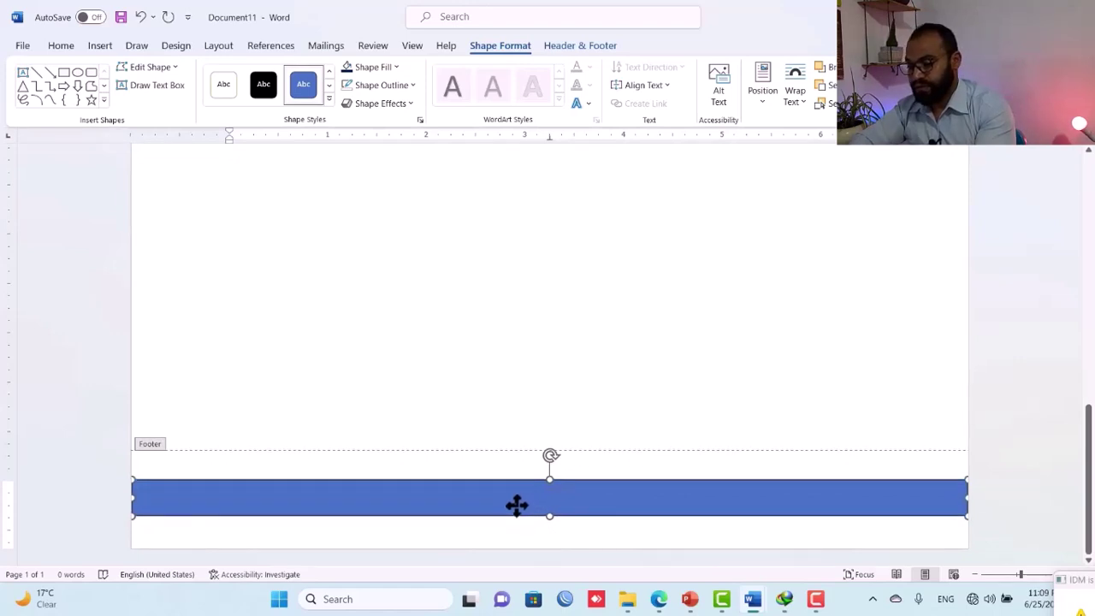
{"action": "left_click", "coordinate": [975, 498]}
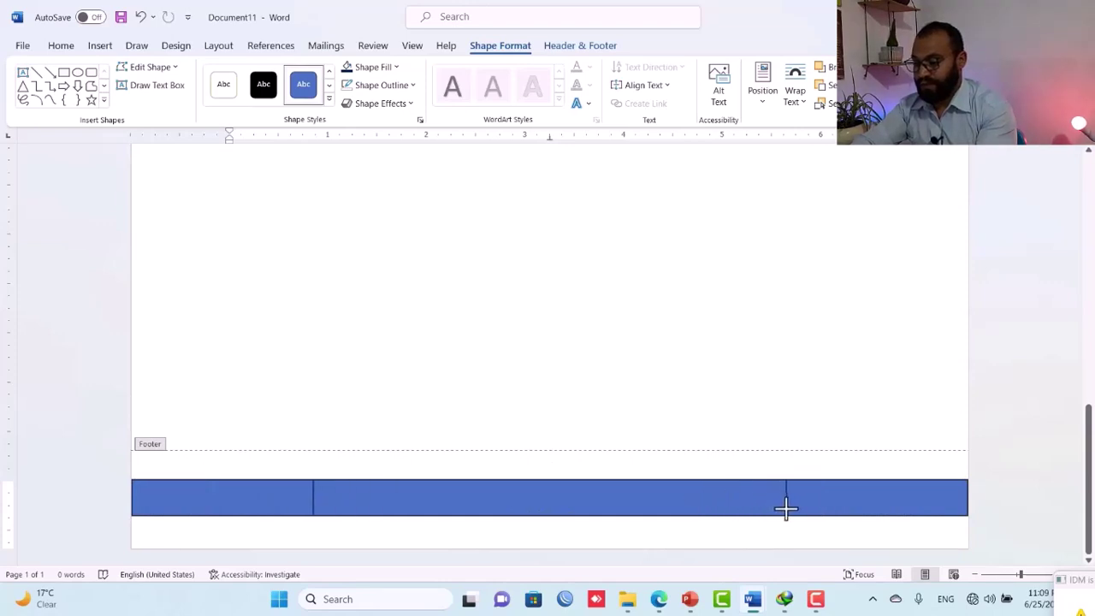
{"action": "left_click_drag", "start_coordinate": [786, 509], "coordinate": [786, 509]}
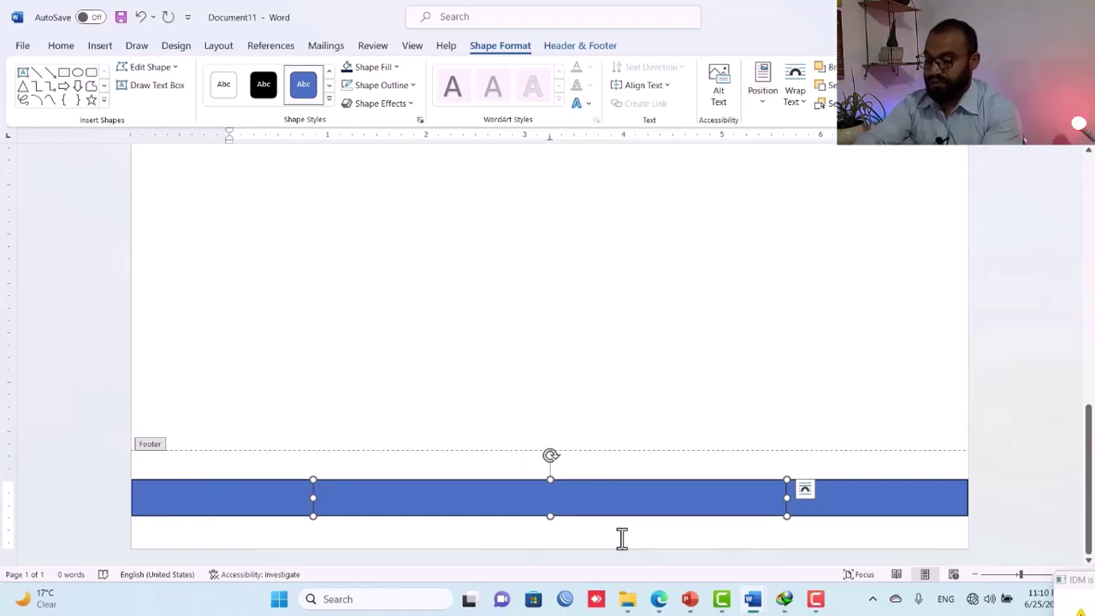
{"action": "left_click_drag", "start_coordinate": [590, 505], "coordinate": [590, 505]}
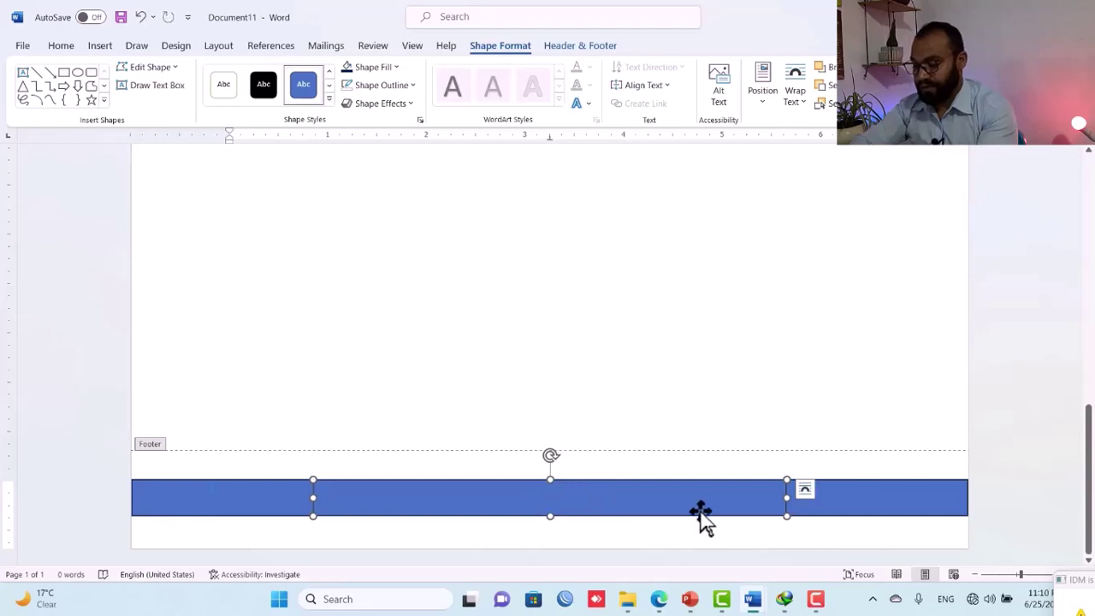
{"action": "left_click_drag", "start_coordinate": [780, 498], "coordinate": [744, 499]}
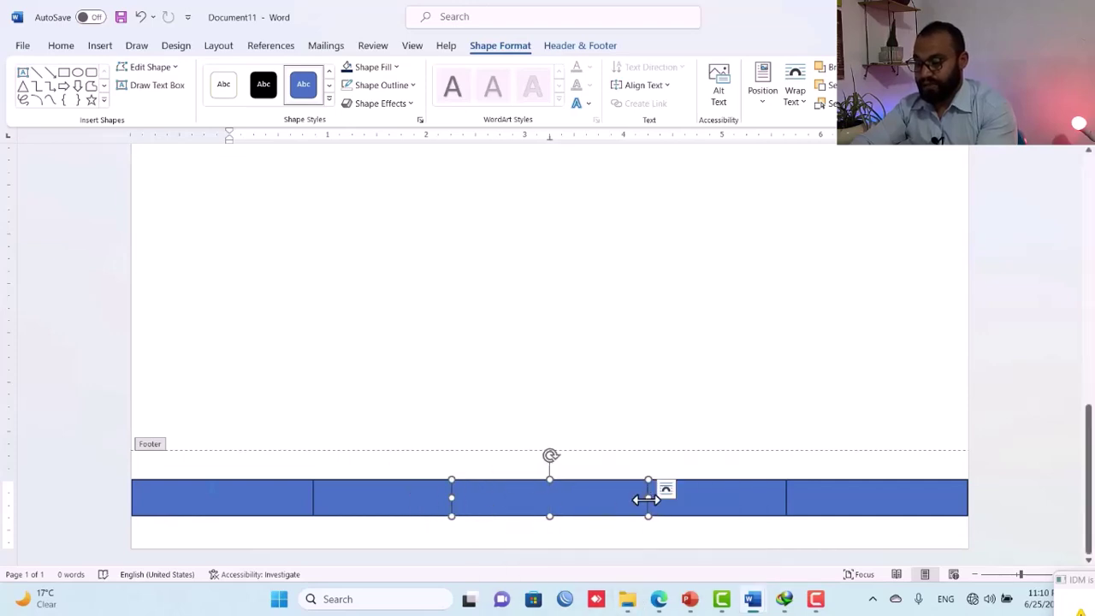
{"action": "left_click_drag", "start_coordinate": [646, 500], "coordinate": [676, 501]}
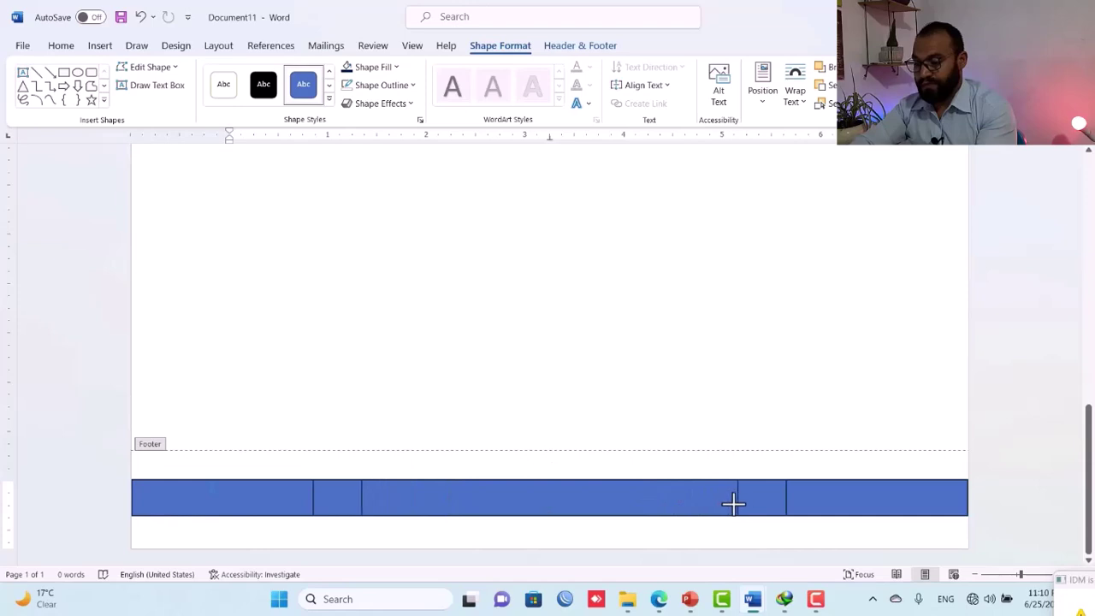
{"action": "left_click_drag", "start_coordinate": [721, 504], "coordinate": [722, 504]}
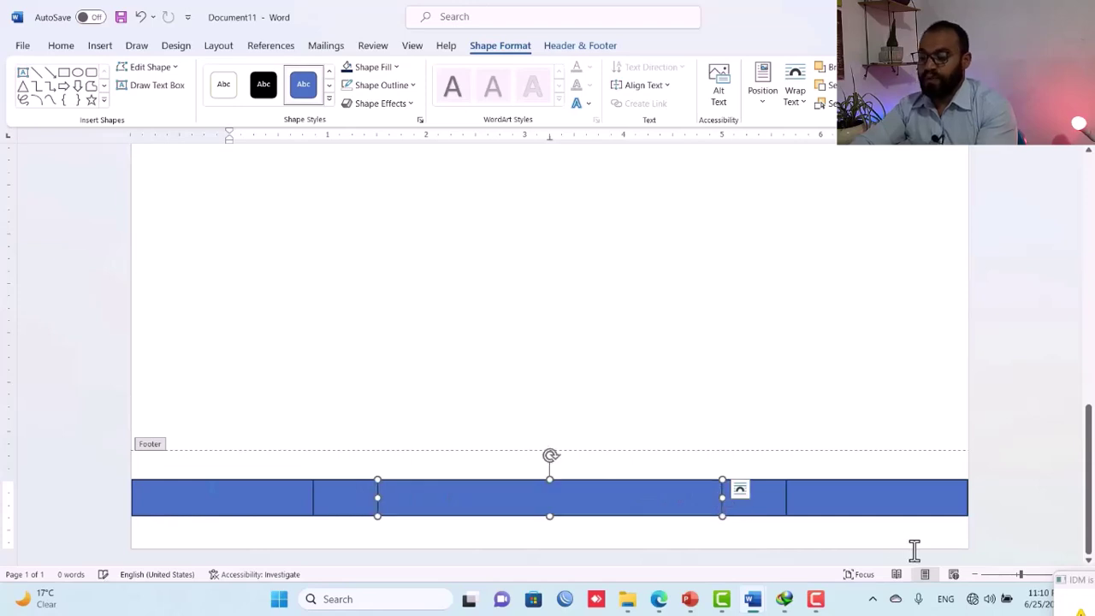
{"action": "left_click", "coordinate": [887, 506]}
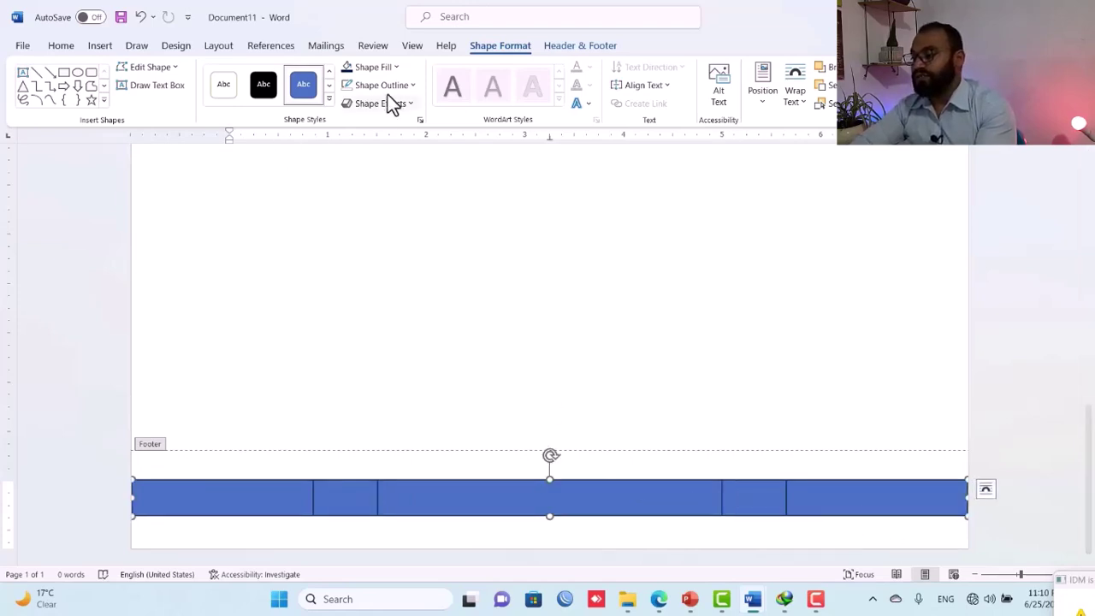
Fill the footer bar dark blue, its side blocks orange, and the middle section white
{"action": "left_click", "coordinate": [383, 70]}
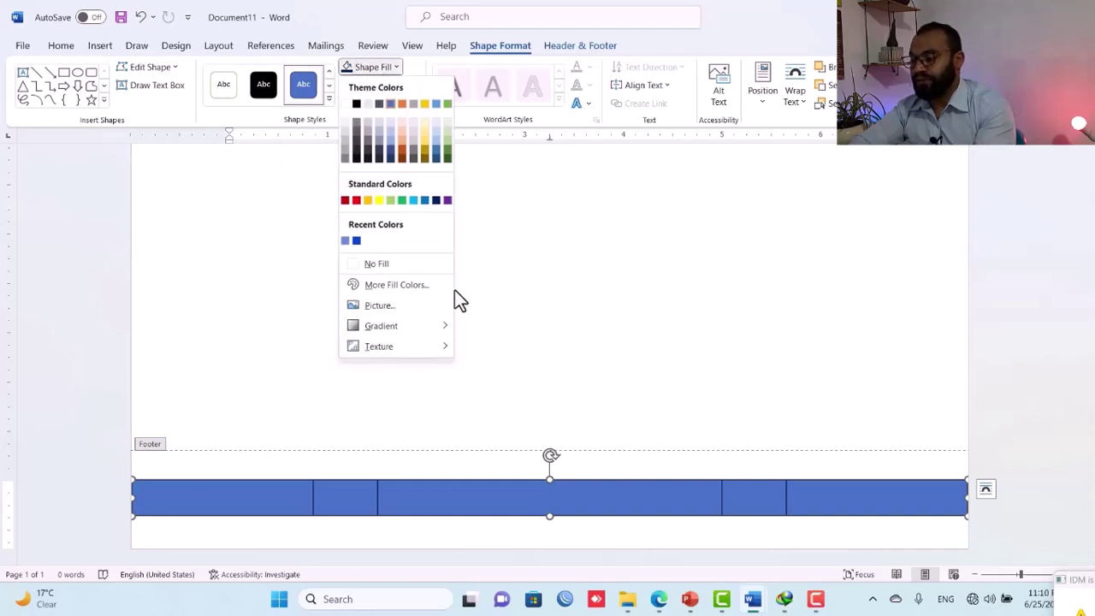
{"action": "left_click", "coordinate": [434, 200]}
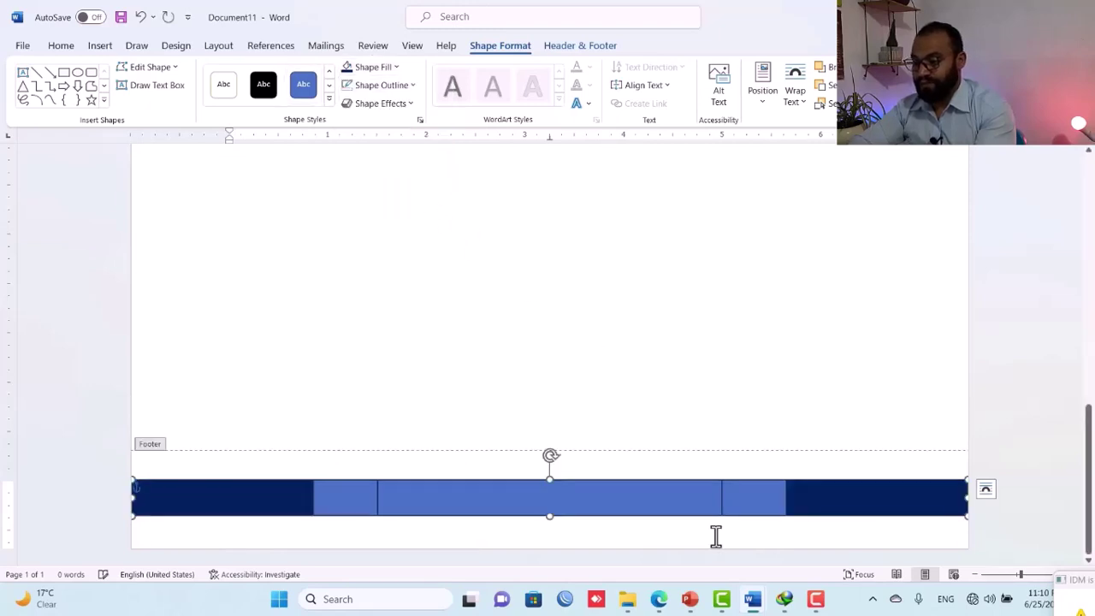
{"action": "left_click", "coordinate": [756, 505]}
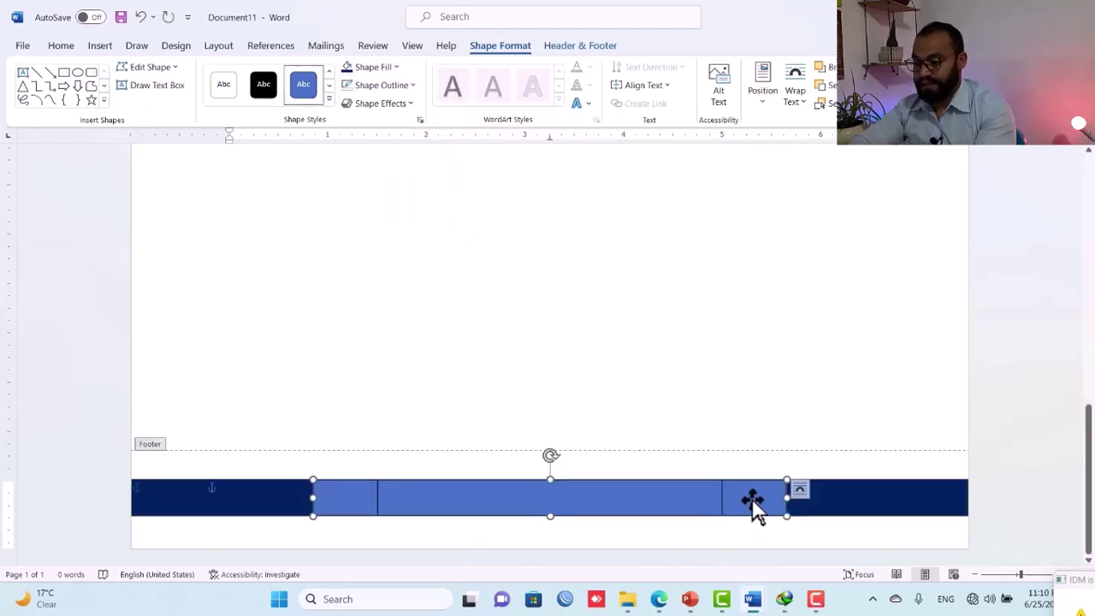
{"action": "left_click", "coordinate": [377, 68]}
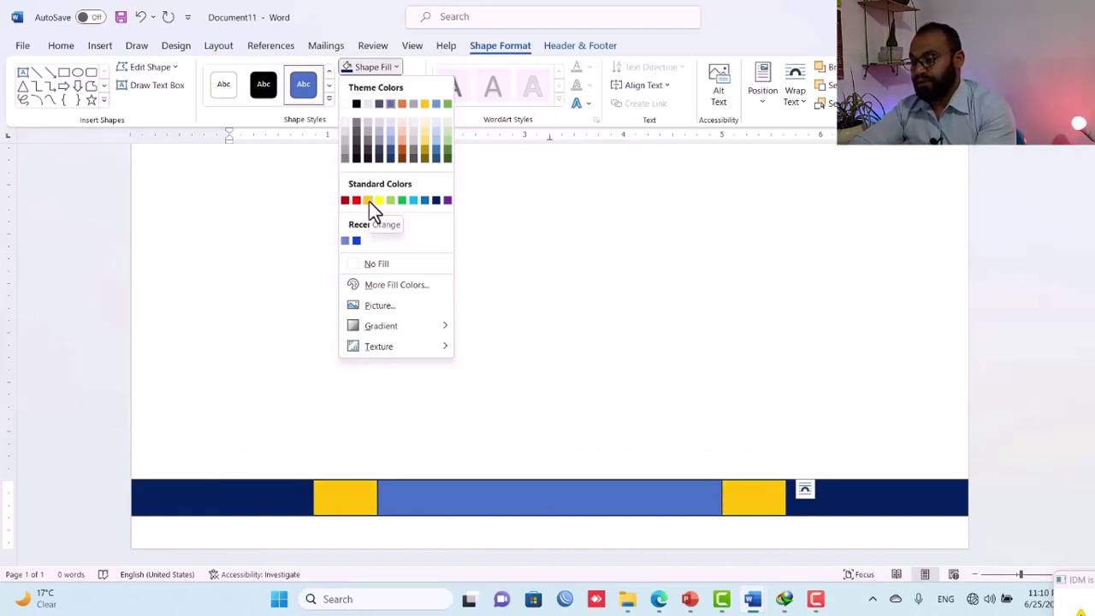
{"action": "left_click", "coordinate": [368, 201]}
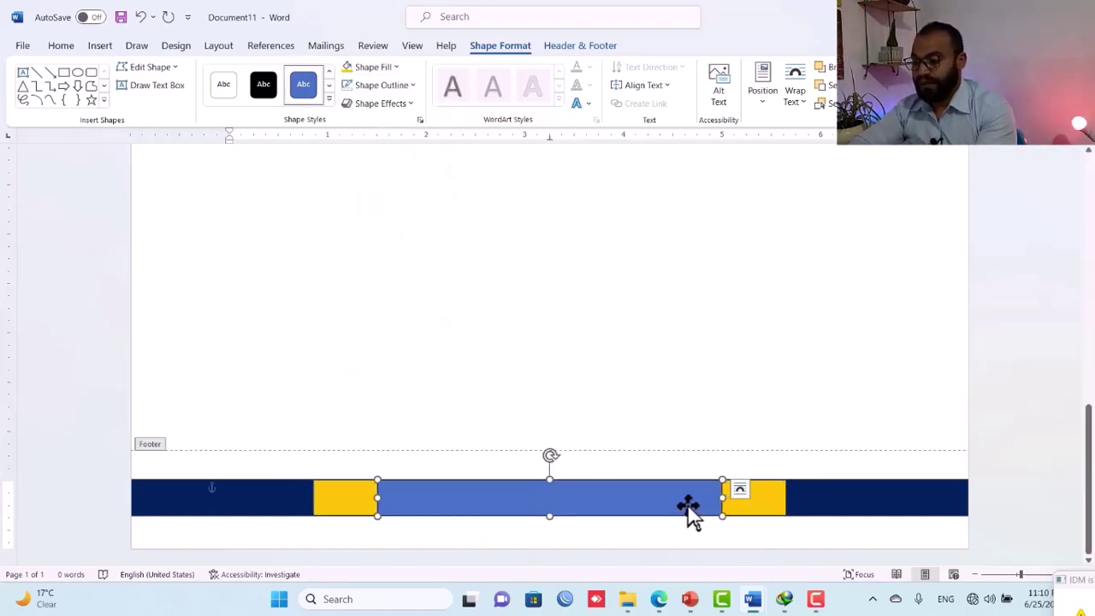
{"action": "left_click", "coordinate": [371, 68]}
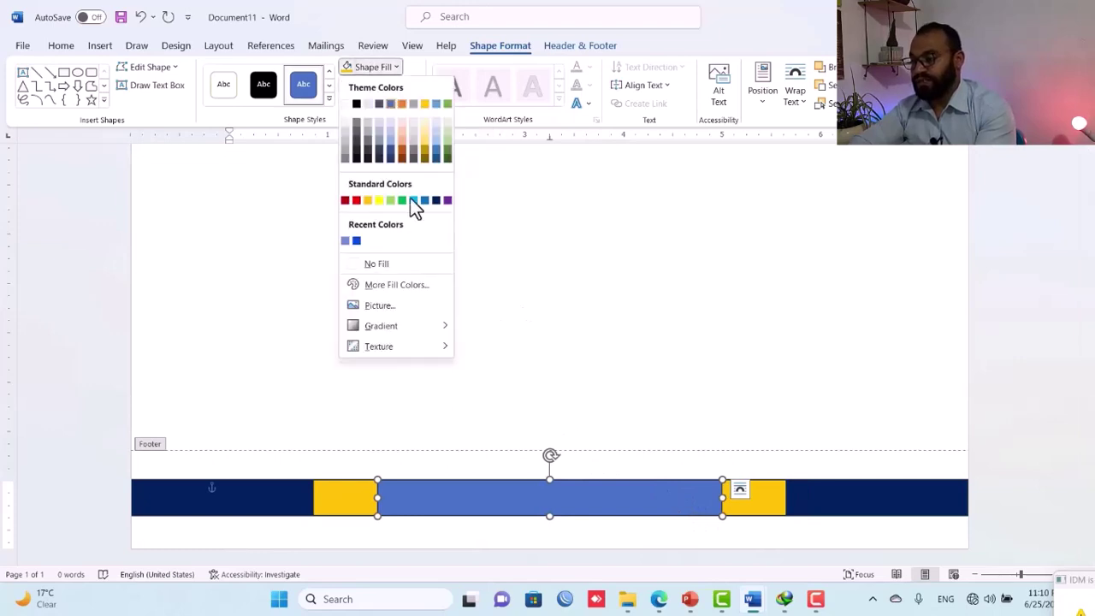
{"action": "left_click", "coordinate": [346, 105]}
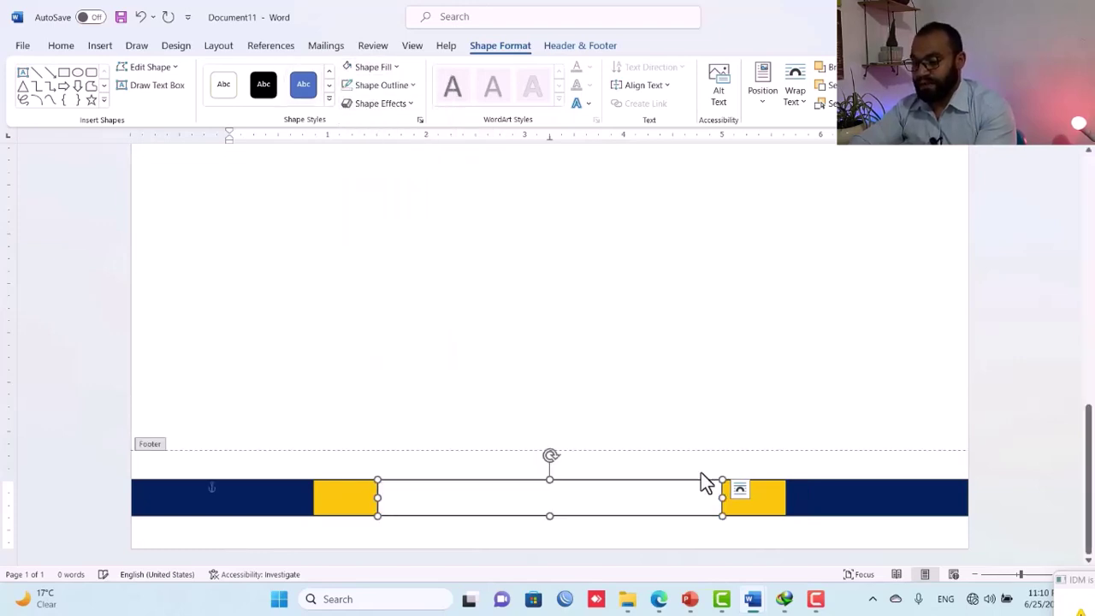
Group all the footer shapes together and remove the middle rectangle's outline
{"action": "left_click", "coordinate": [772, 516], "text": "ctrl"}
{"action": "left_click", "coordinate": [826, 518], "text": "ctrl"}
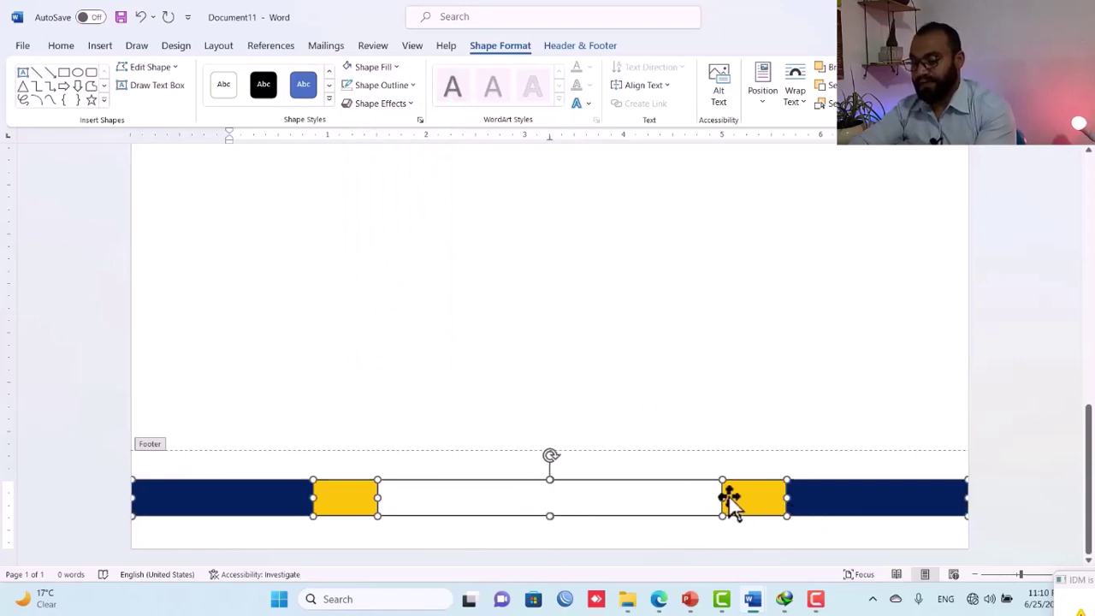
{"action": "right_click", "coordinate": [675, 499]}
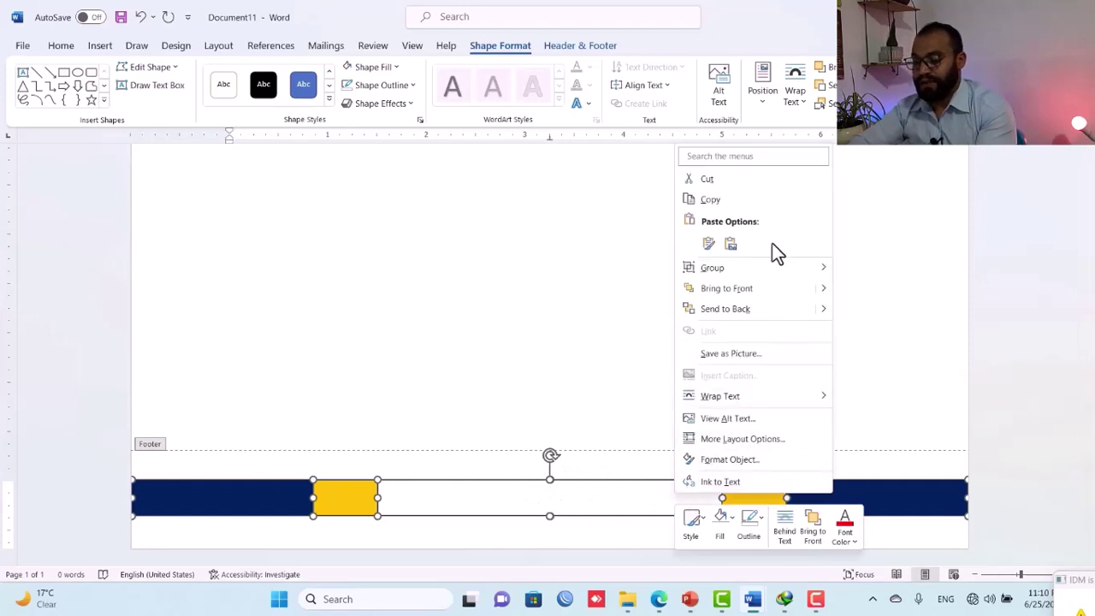
{"action": "mouse_move", "coordinate": [761, 267]}
{"action": "left_click", "coordinate": [881, 272]}
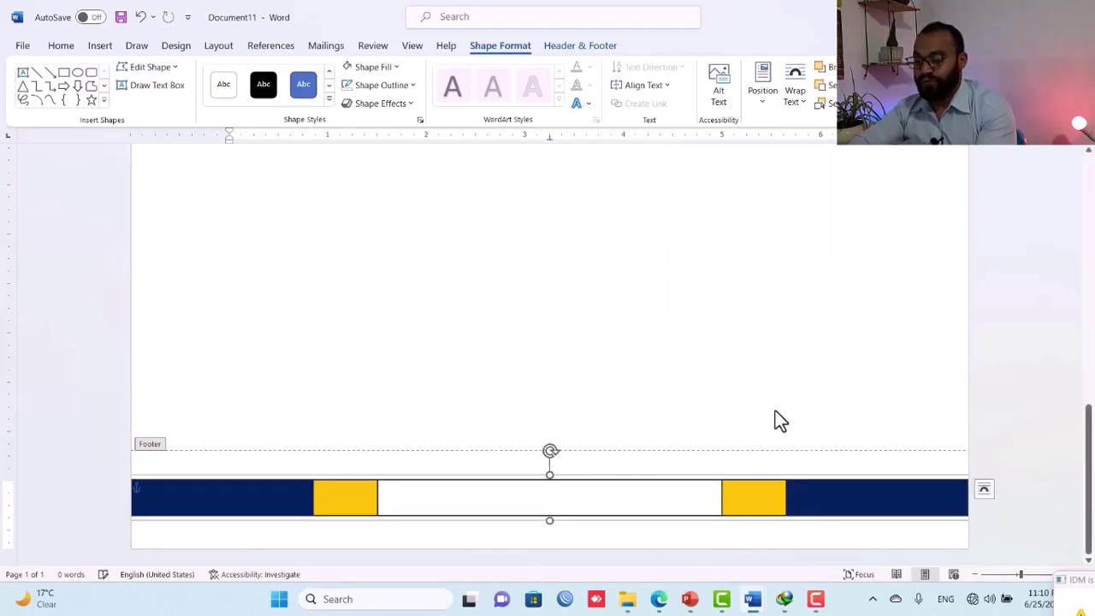
{"action": "right_click", "coordinate": [676, 511]}
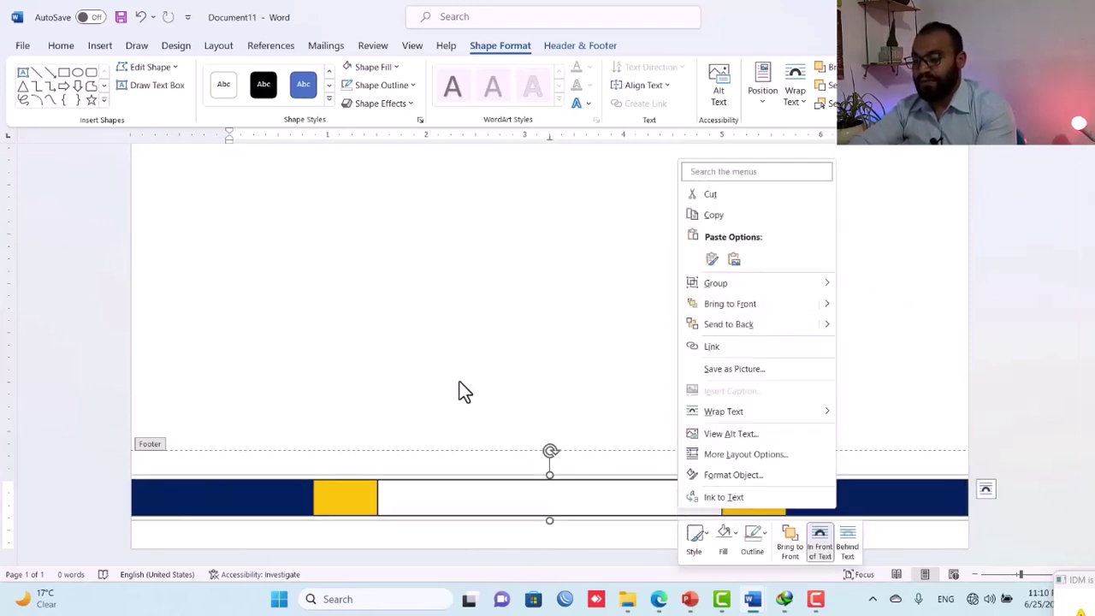
{"action": "left_click", "coordinate": [573, 510]}
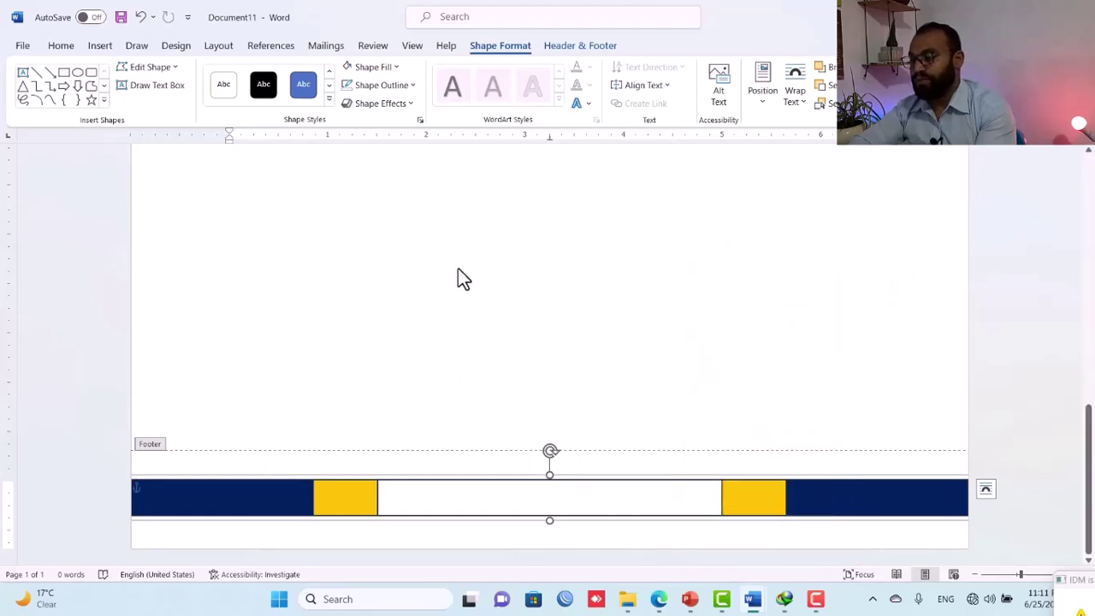
{"action": "left_click", "coordinate": [351, 91]}
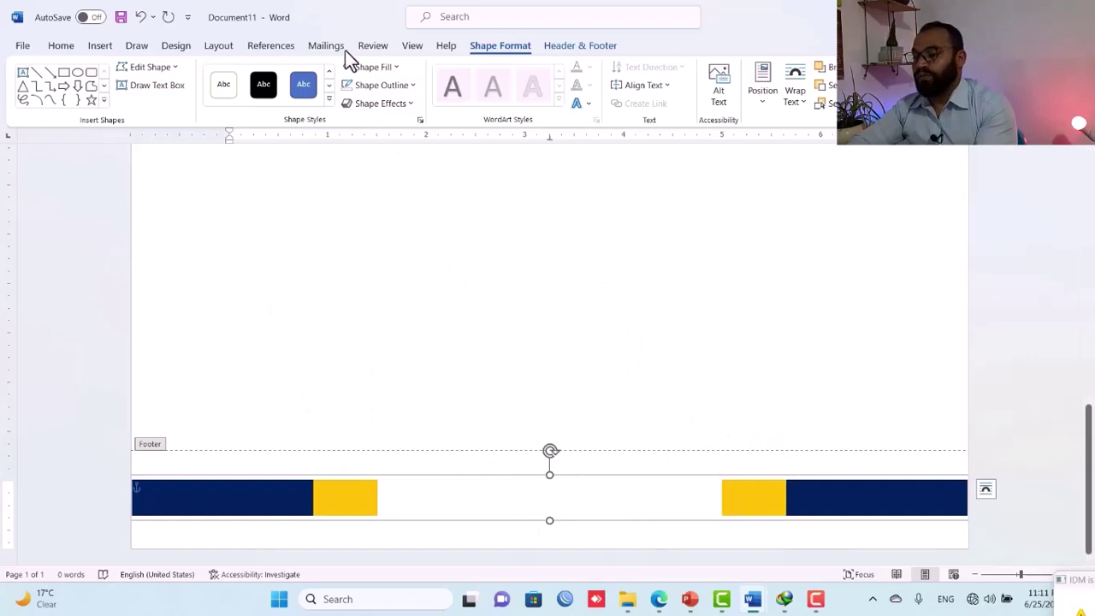
Draw a centre-aligned text box in the white gap between the orange blocks
{"action": "left_click", "coordinate": [101, 45]}
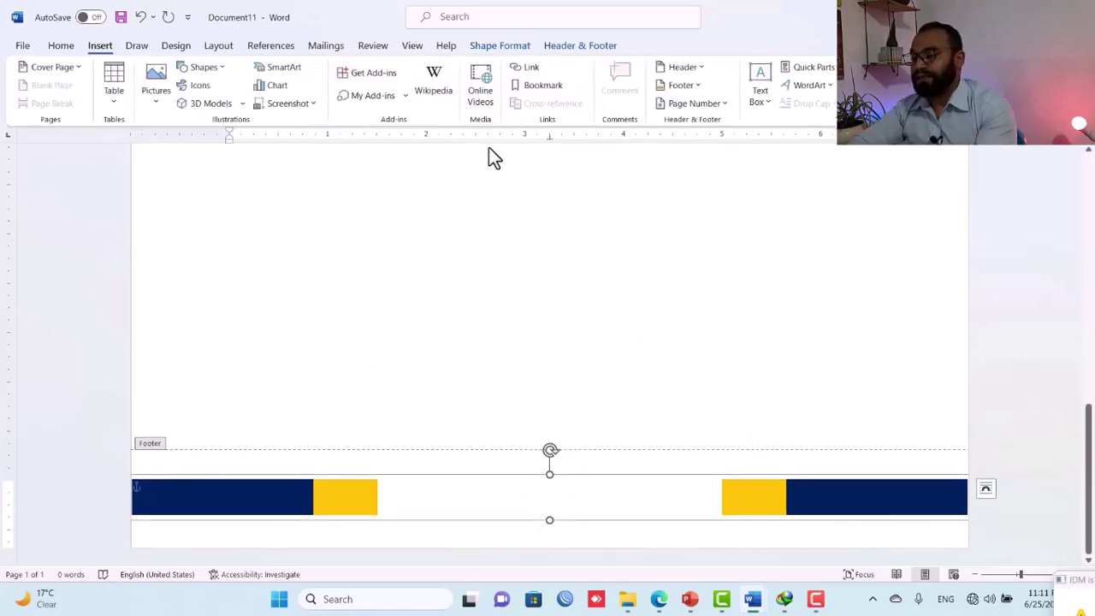
{"action": "left_click", "coordinate": [756, 92]}
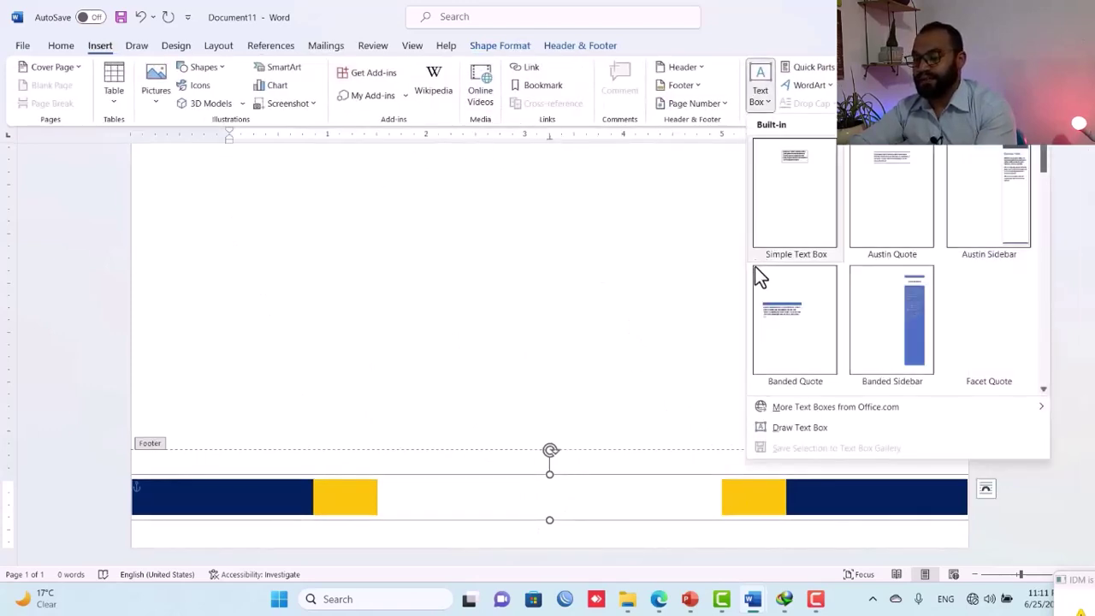
{"action": "left_click", "coordinate": [808, 427]}
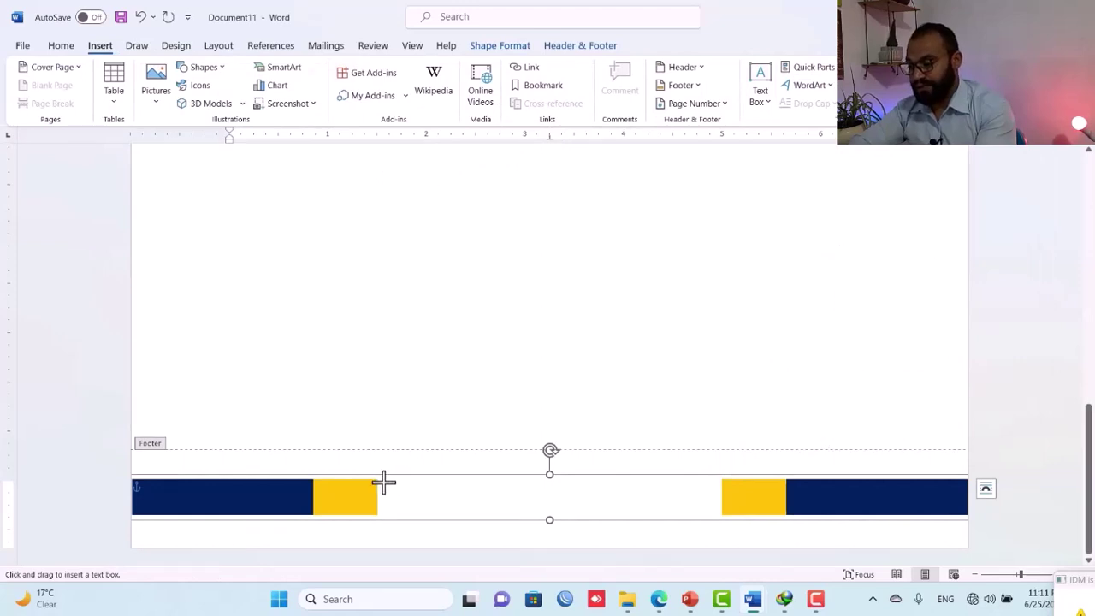
{"action": "left_click_drag", "start_coordinate": [381, 481], "coordinate": [715, 518]}
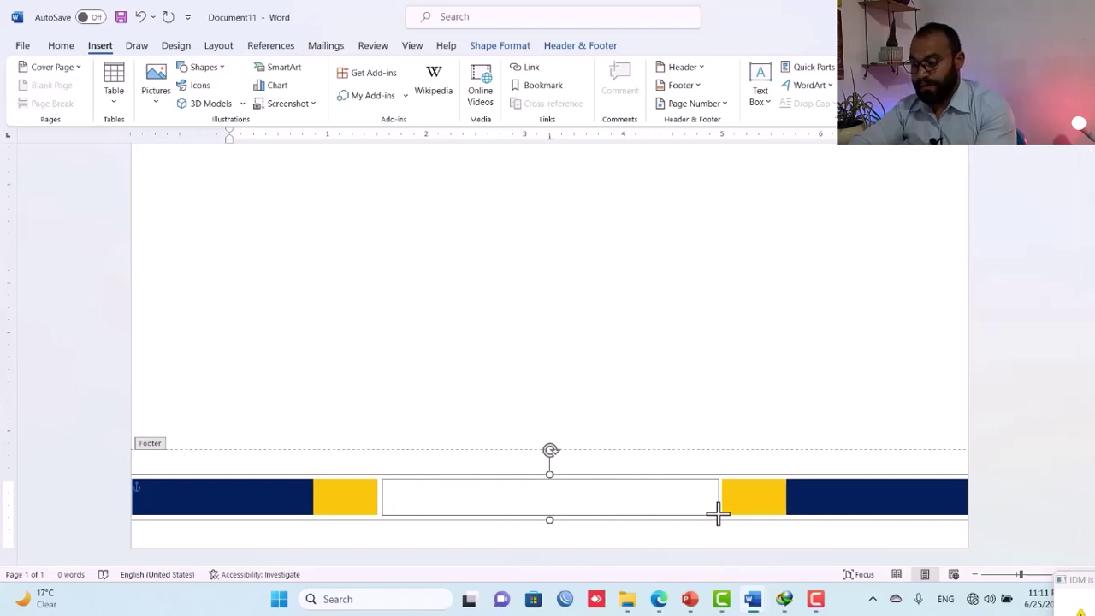
{"action": "left_click_drag", "start_coordinate": [718, 513], "coordinate": [721, 508]}
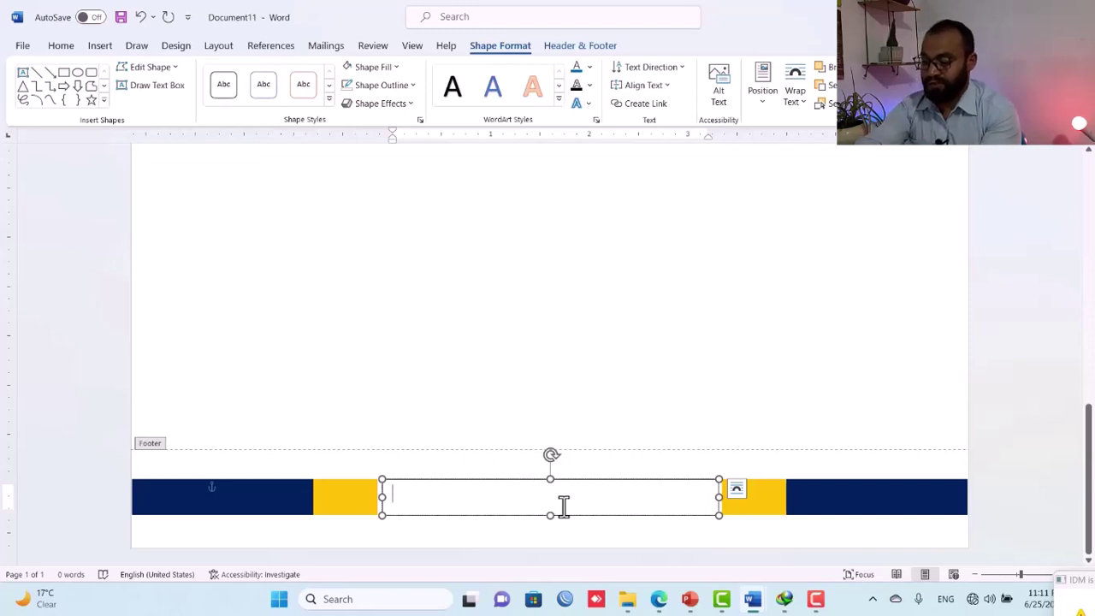
{"action": "key", "text": "ctrl+e"}
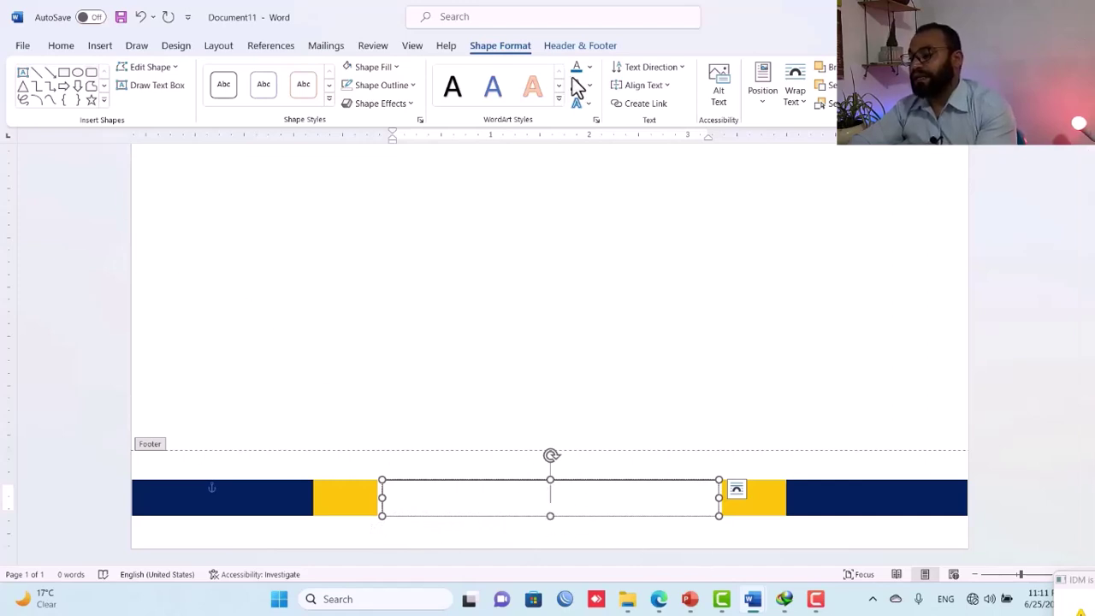
{"action": "left_click", "coordinate": [587, 49]}
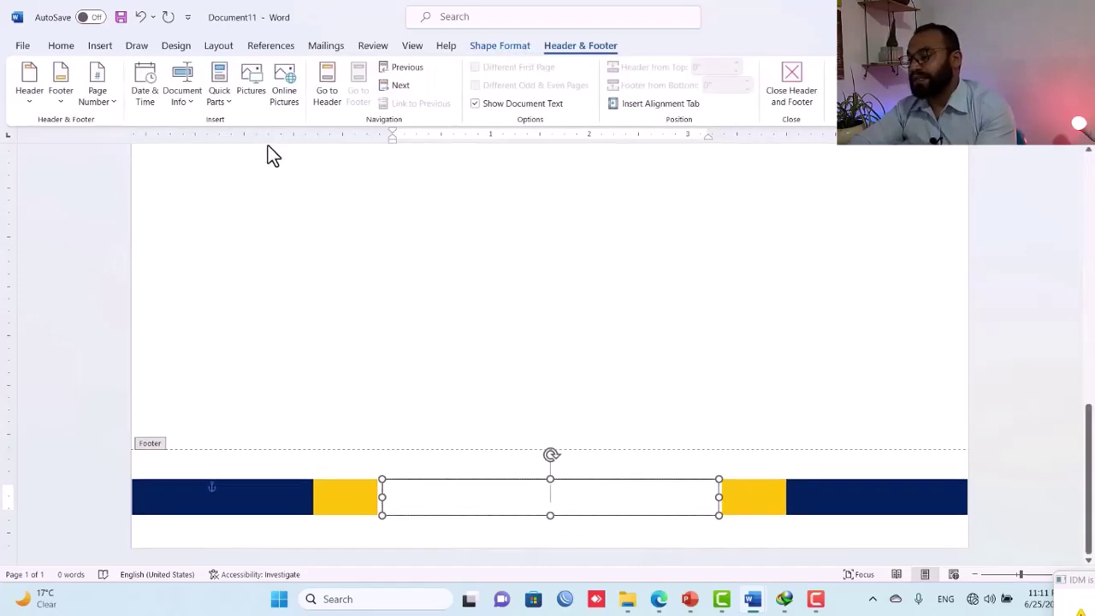
Insert the Company Address document property into the footer's middle text box
{"action": "left_click", "coordinate": [184, 101]}
{"action": "mouse_move", "coordinate": [261, 215]}
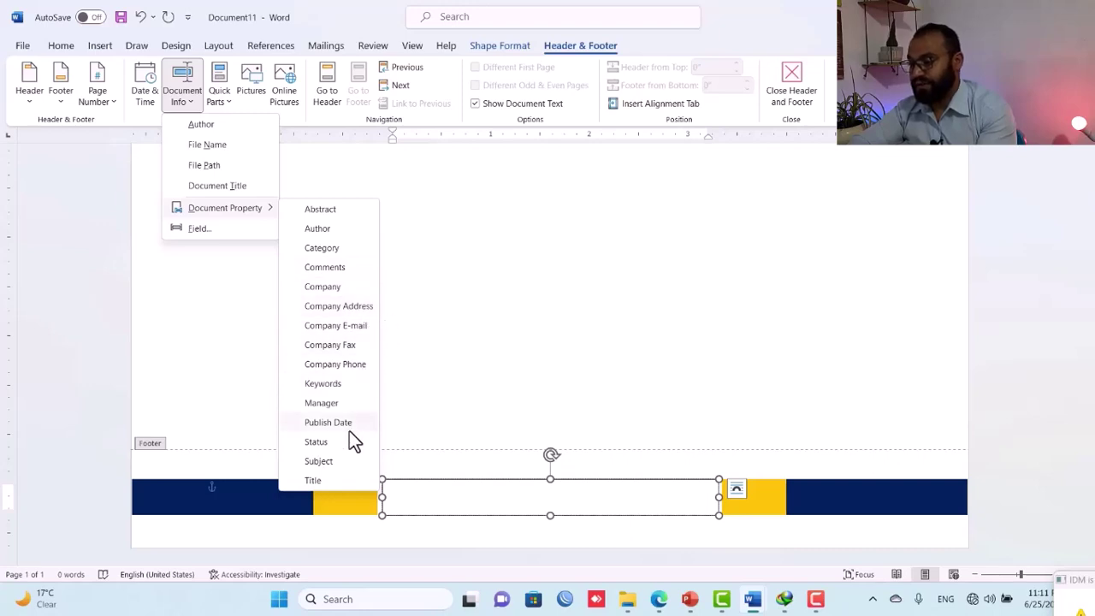
{"action": "left_click", "coordinate": [359, 306]}
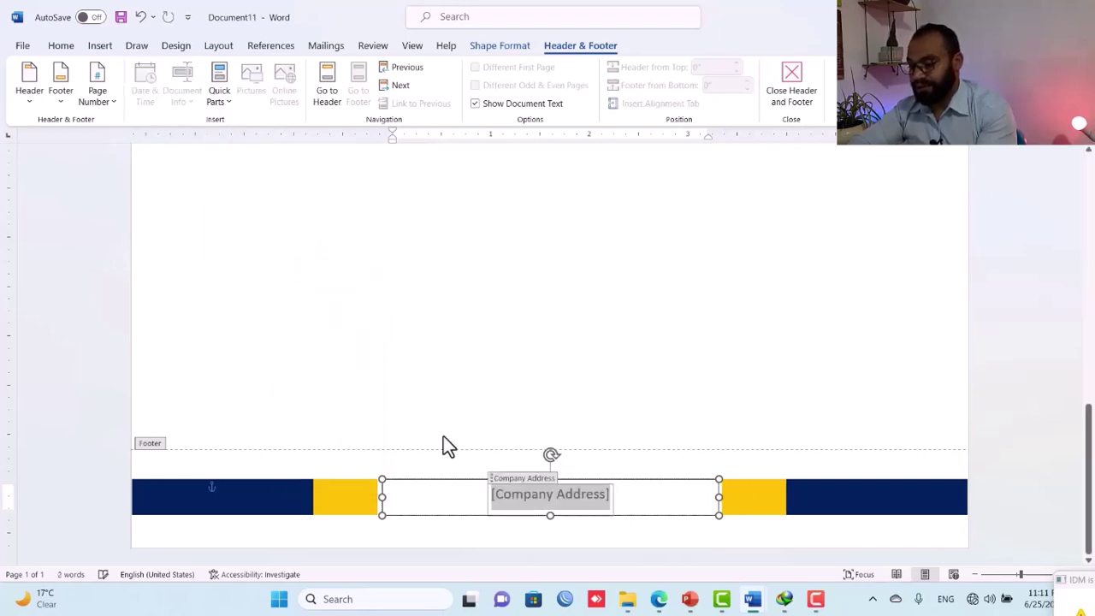
Reopen the footer and select the Company Address text box rather than its field
{"action": "left_click", "coordinate": [802, 94]}
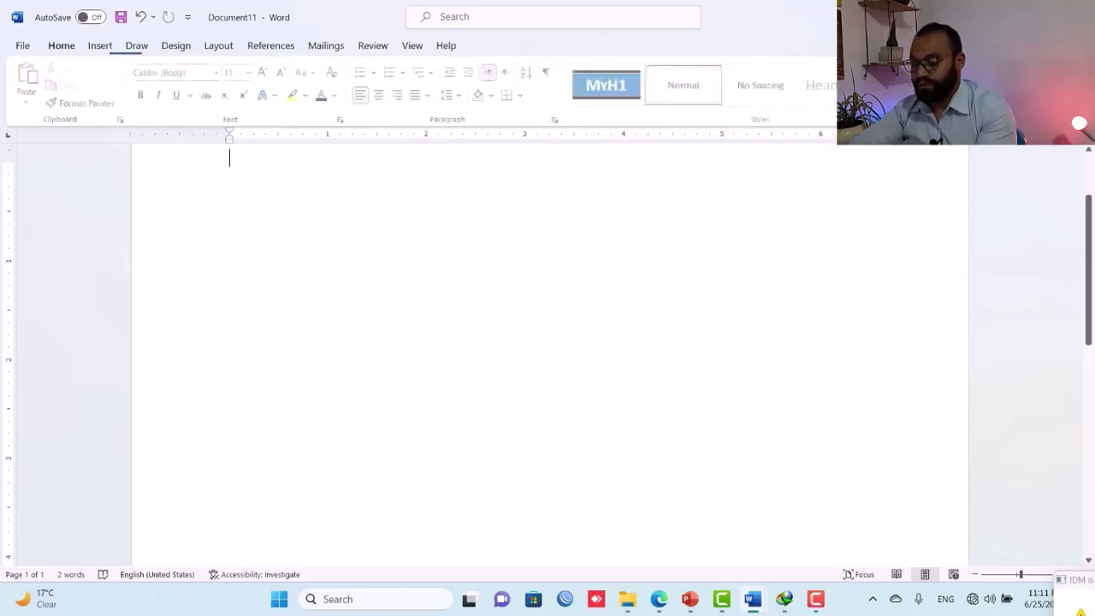
{"action": "scroll", "coordinate": [548, 342], "scroll_direction": "down", "scroll_amount": 5}
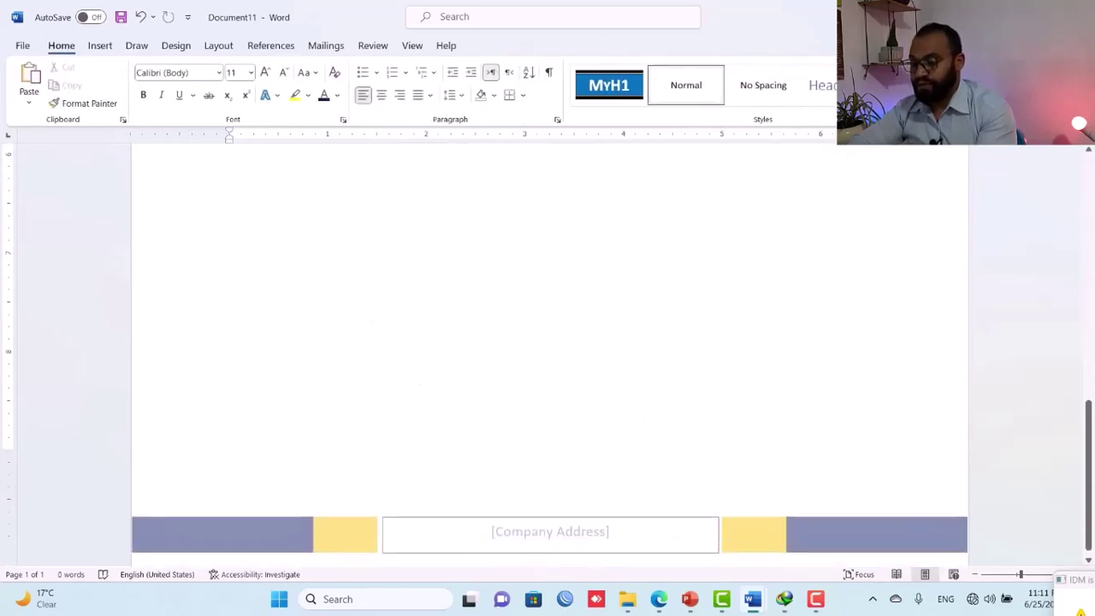
{"action": "double_click", "coordinate": [677, 517]}
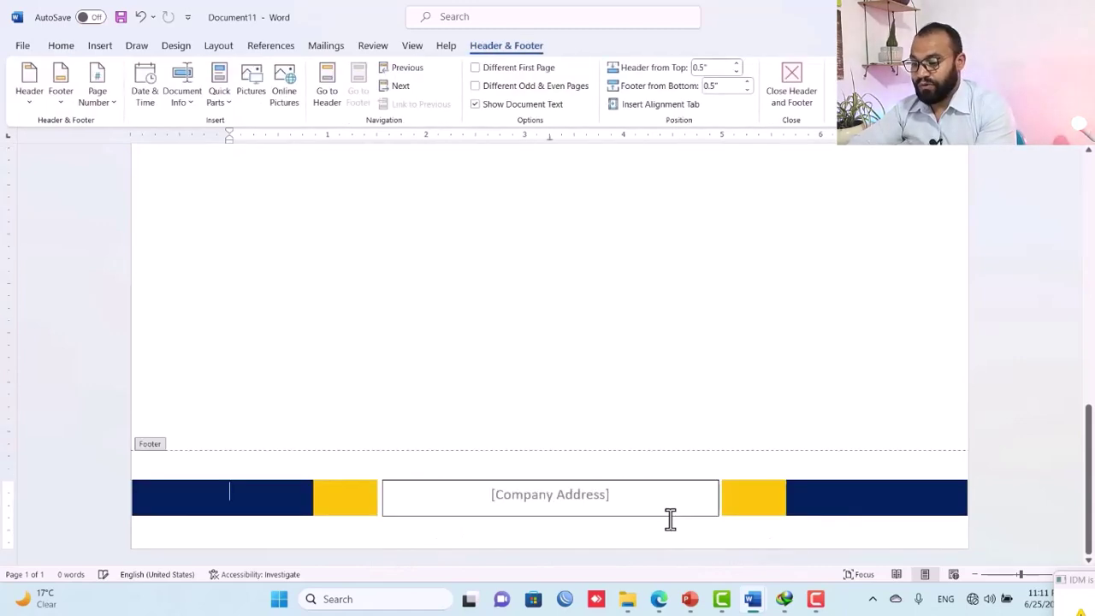
{"action": "left_click", "coordinate": [684, 513]}
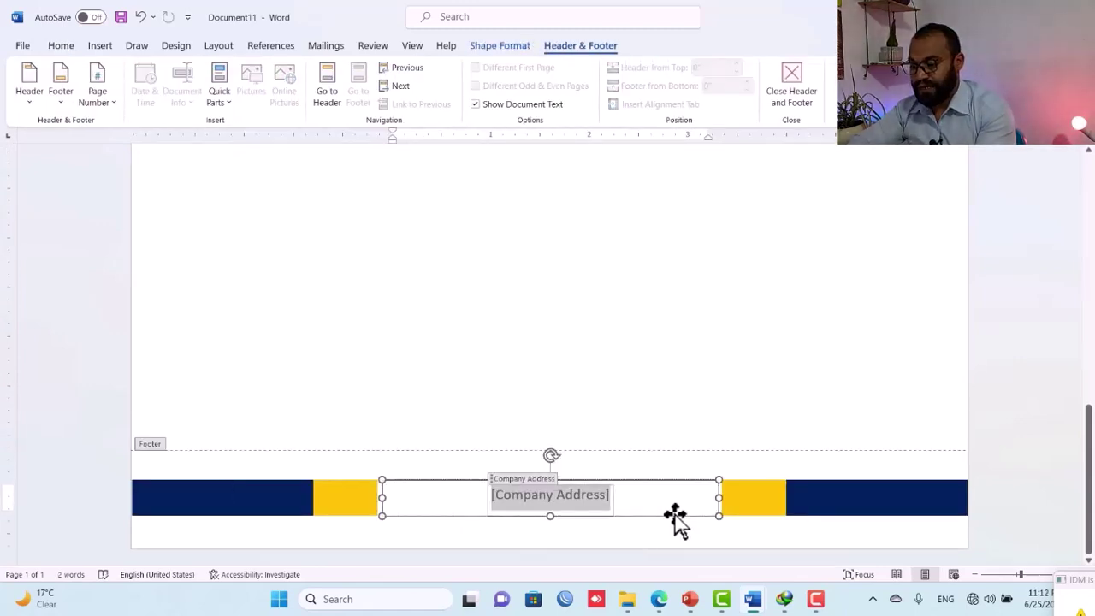
{"action": "left_click", "coordinate": [676, 519]}
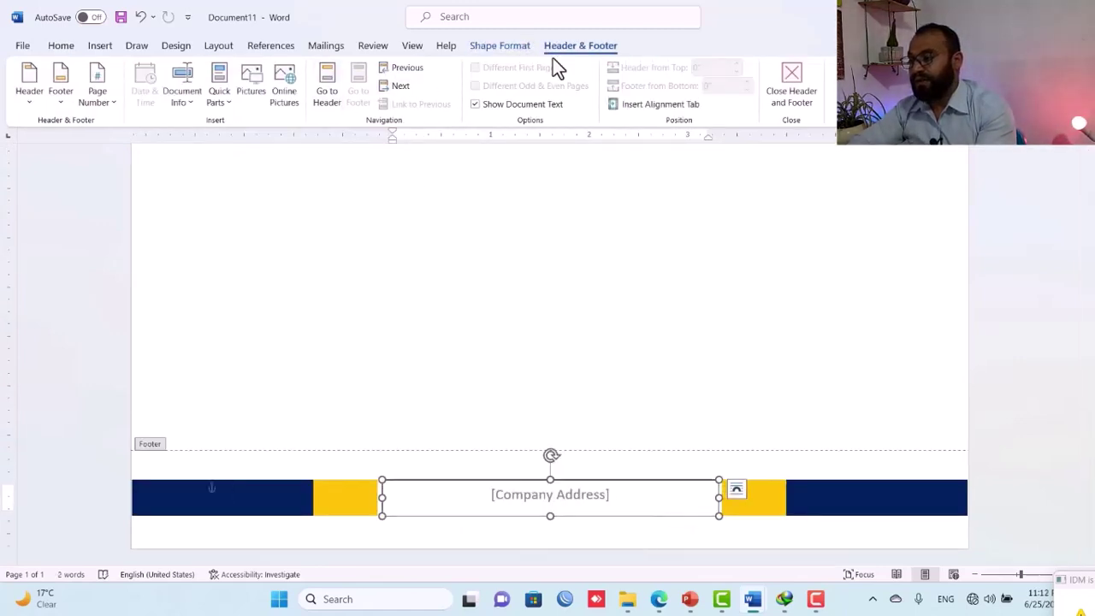
{"action": "left_click", "coordinate": [499, 48]}
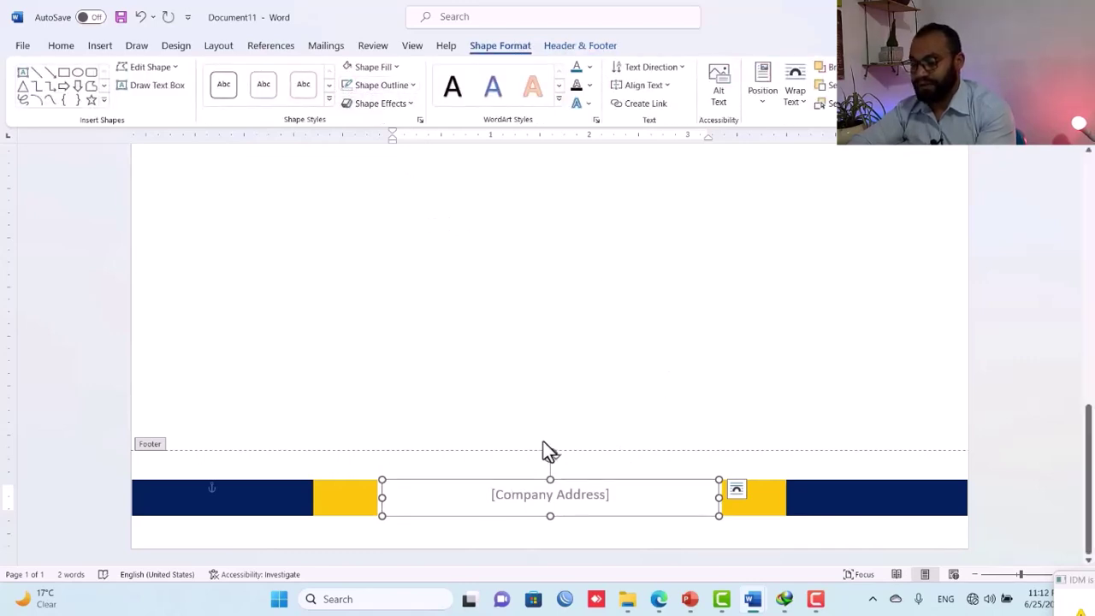
{"action": "left_click", "coordinate": [550, 495]}
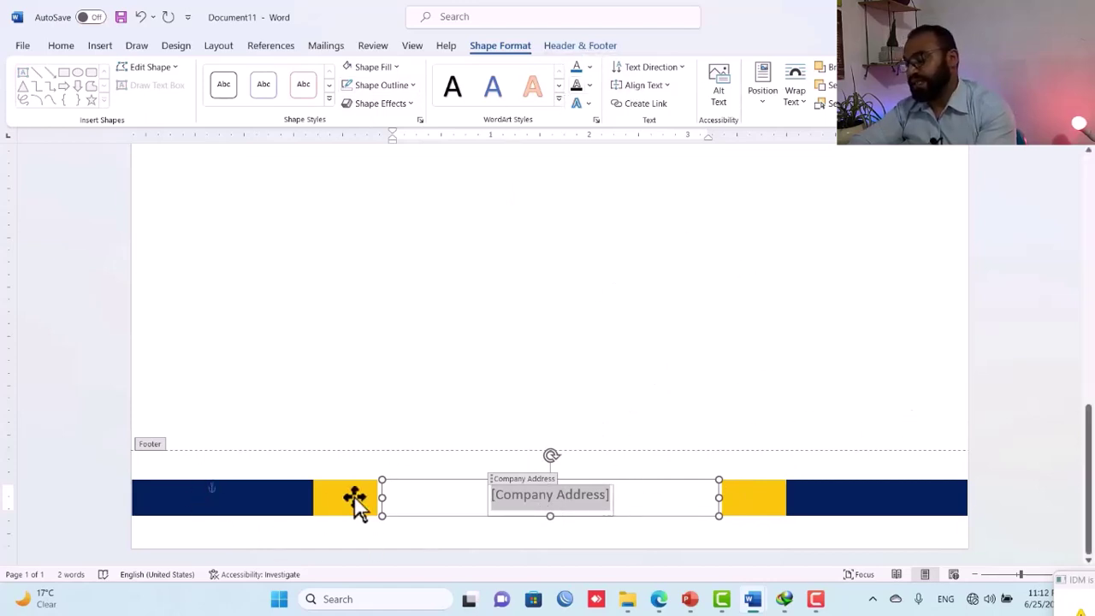
{"action": "left_click", "coordinate": [571, 47]}
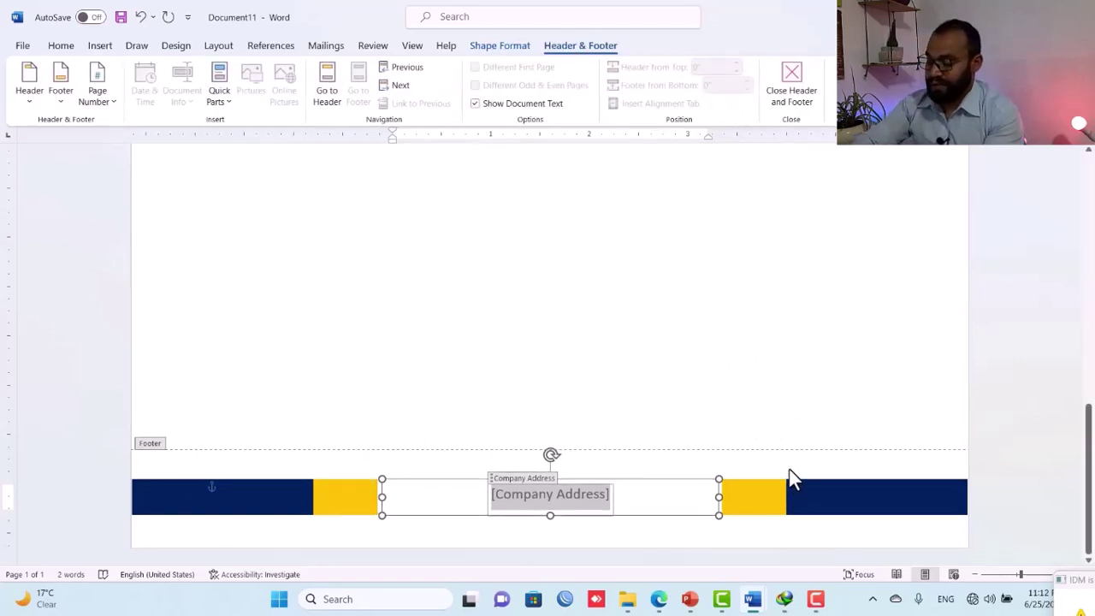
{"action": "key", "text": "Escape"}
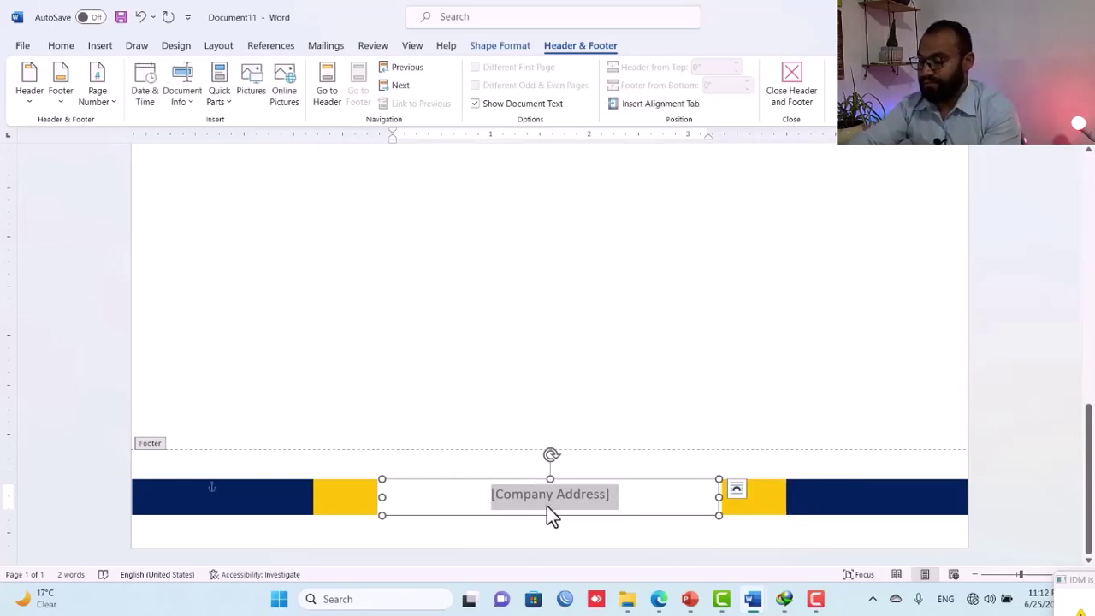
{"action": "left_click", "coordinate": [736, 488]}
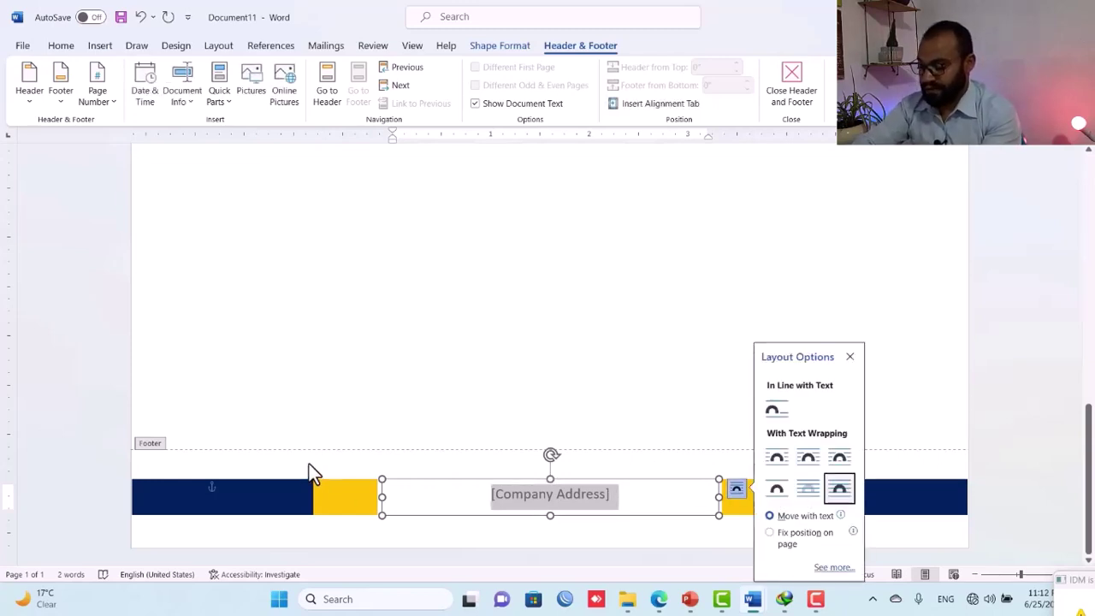
Save the selected footer band to the Footers gallery as 'MyFooter1'
{"action": "right_click", "coordinate": [198, 557]}
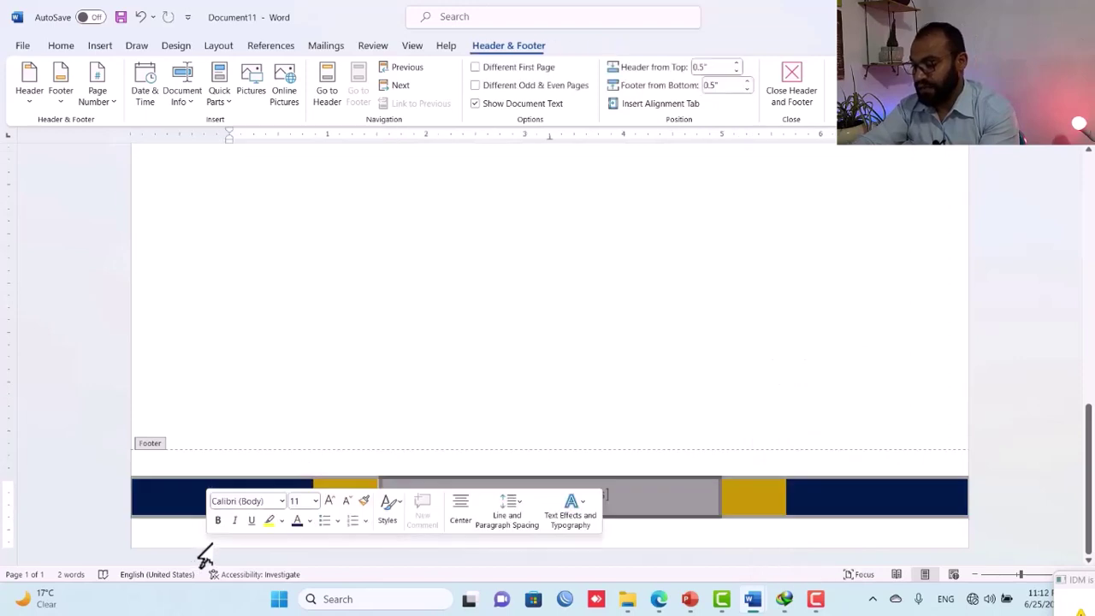
{"action": "key", "text": "Escape"}
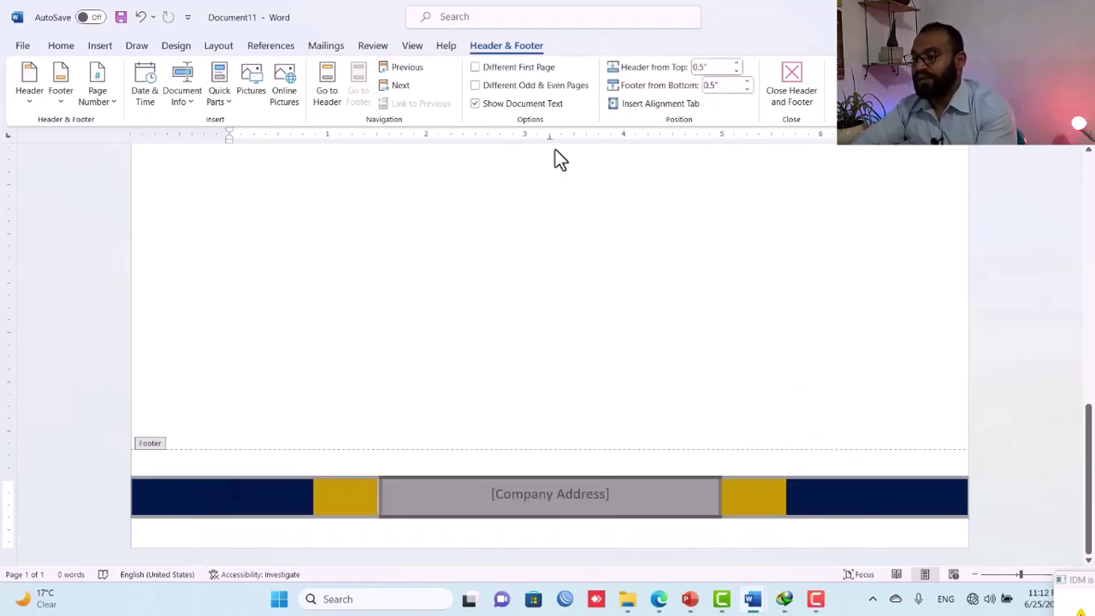
{"action": "left_click", "coordinate": [56, 96]}
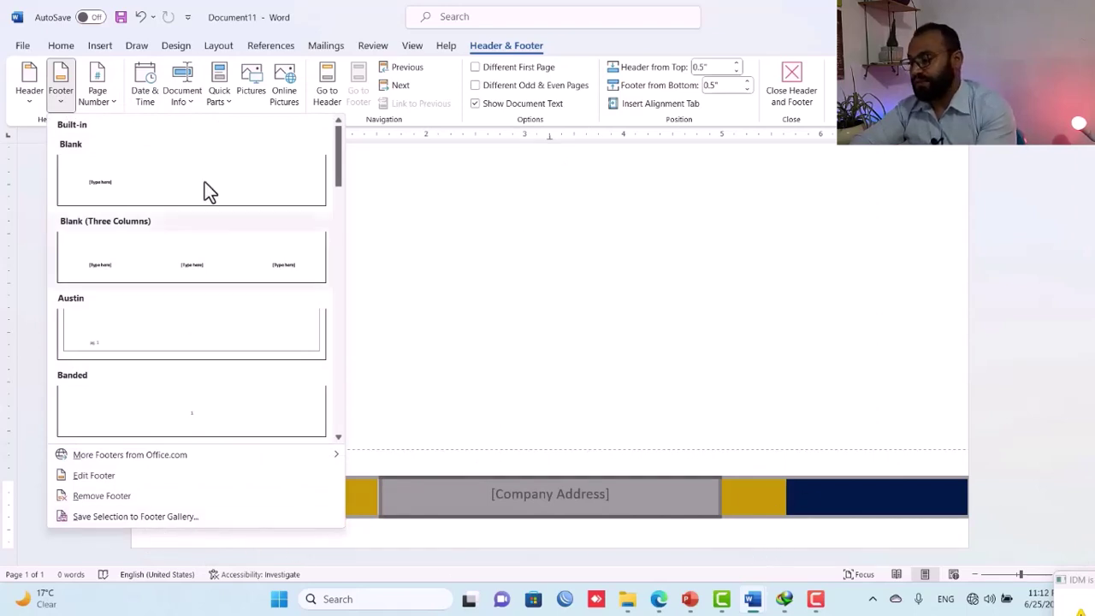
{"action": "left_click", "coordinate": [201, 516]}
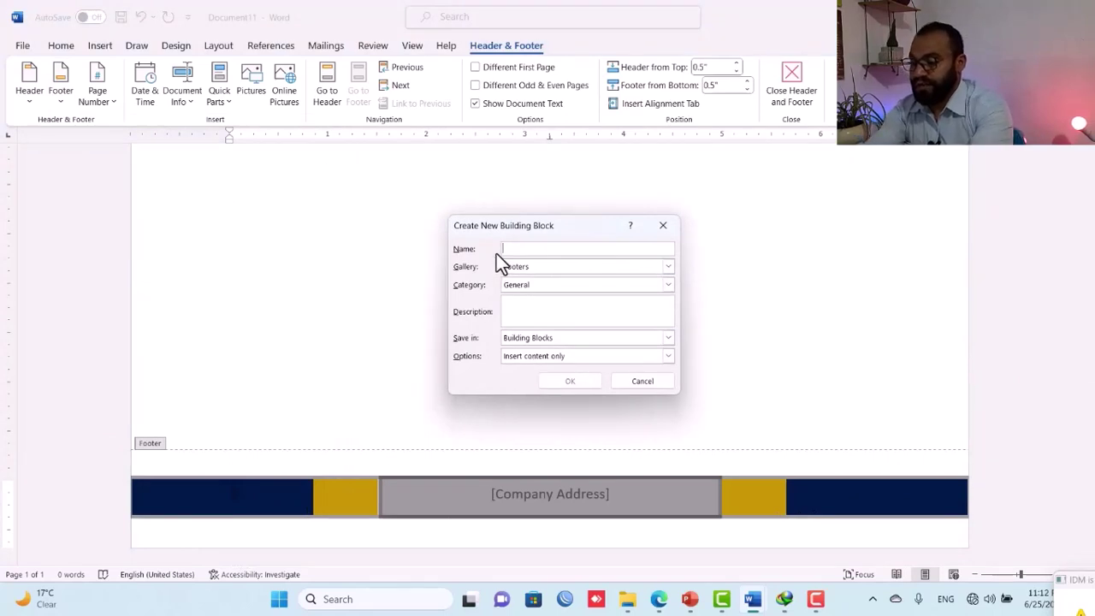
{"action": "type", "text": "MyFo"}
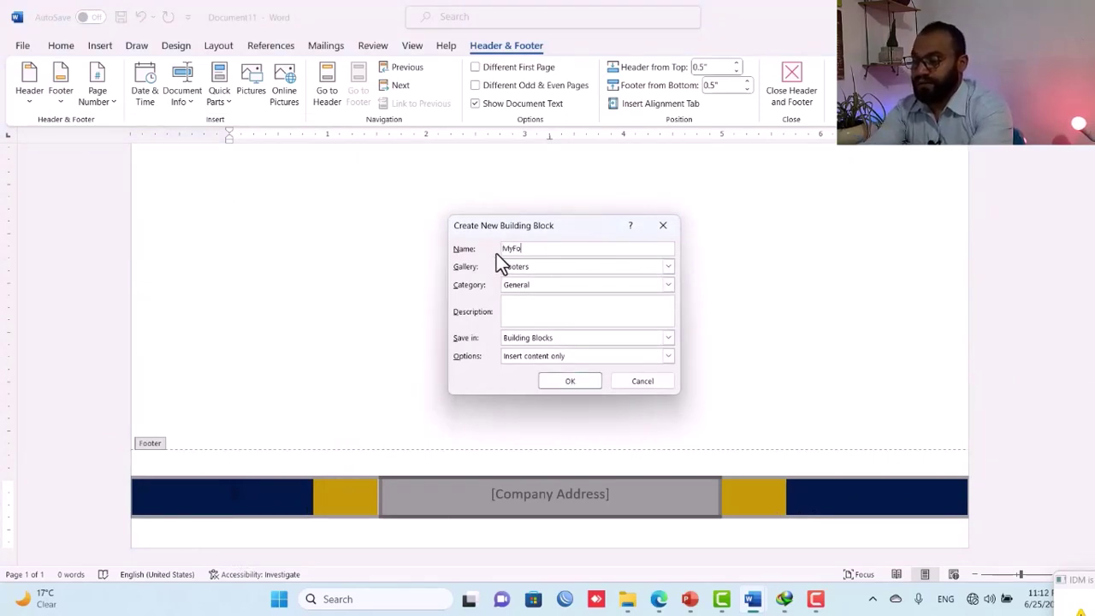
{"action": "type", "text": "oter"}
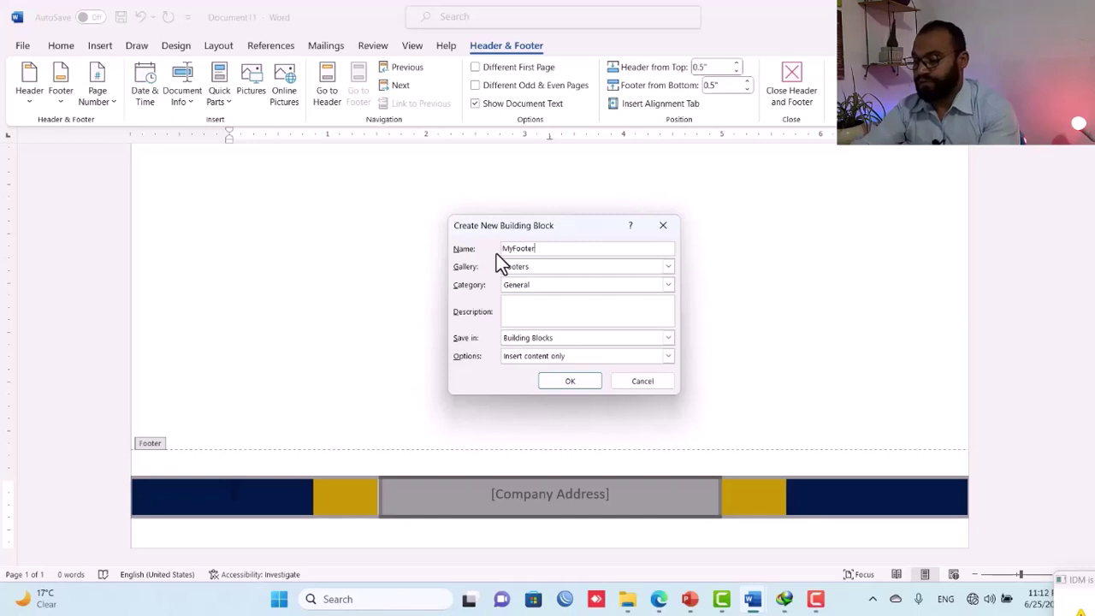
{"action": "type", "text": "1"}
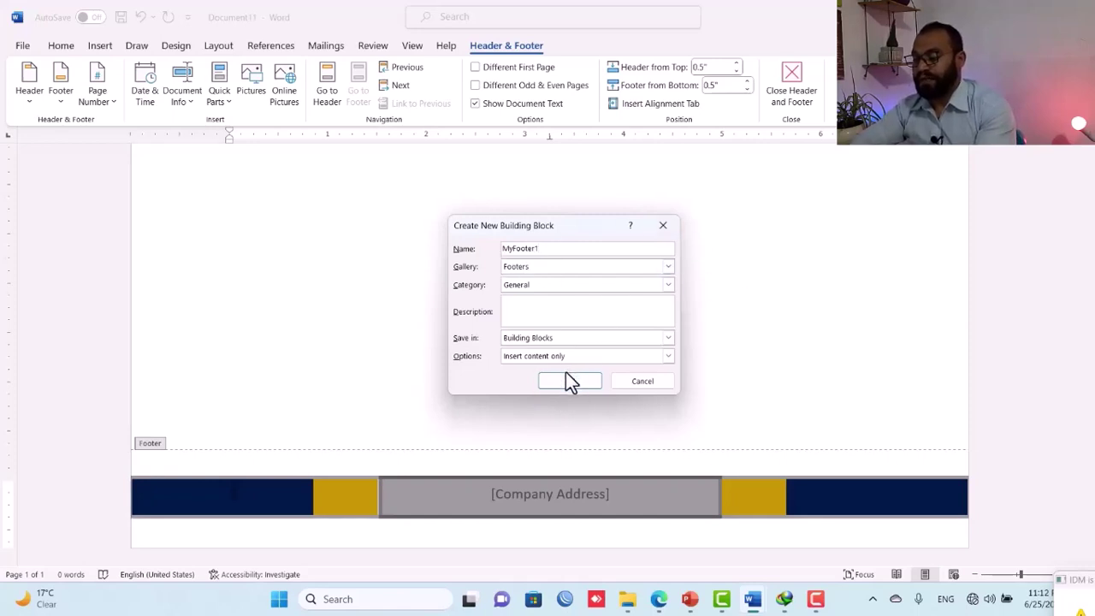
{"action": "left_click", "coordinate": [568, 381]}
Create a new document and insert the MyFooter1 footer from the General gallery section
{"action": "left_click", "coordinate": [791, 86]}
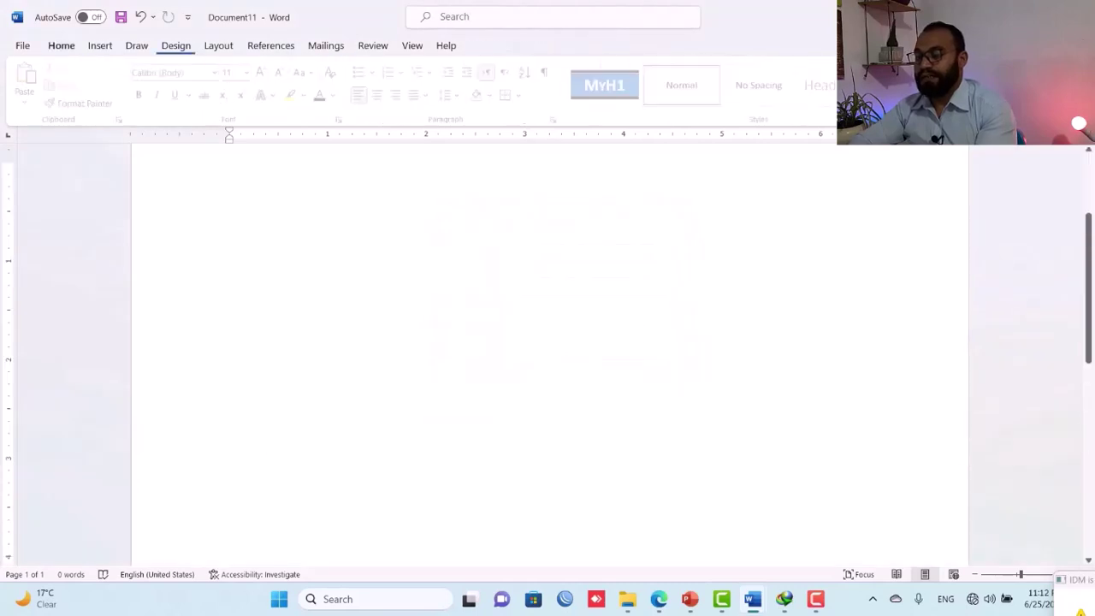
{"action": "key", "text": "ctrl+n"}
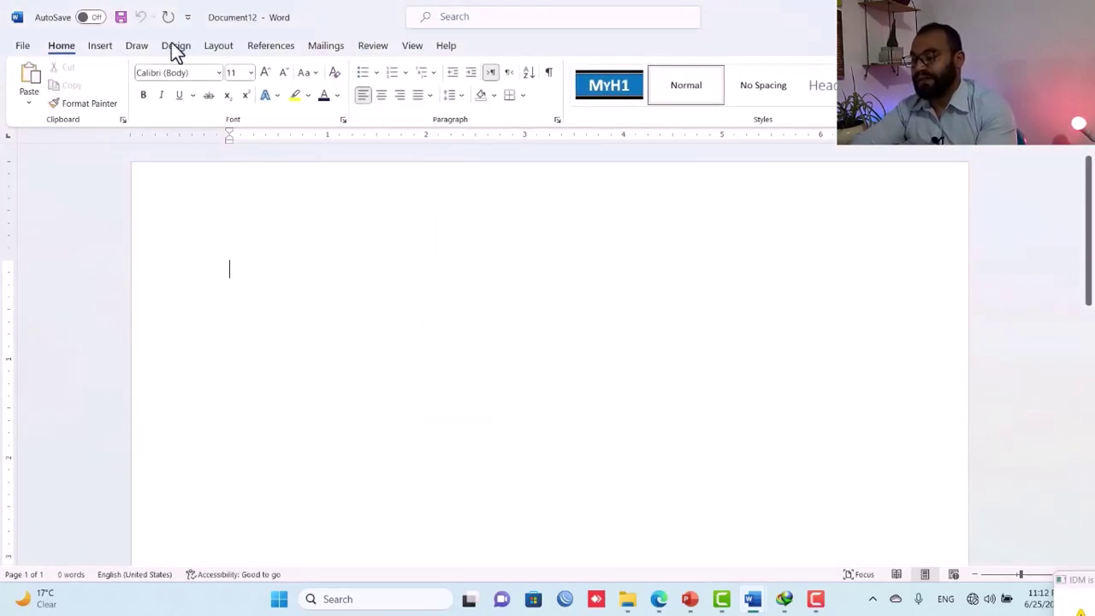
{"action": "left_click", "coordinate": [89, 48]}
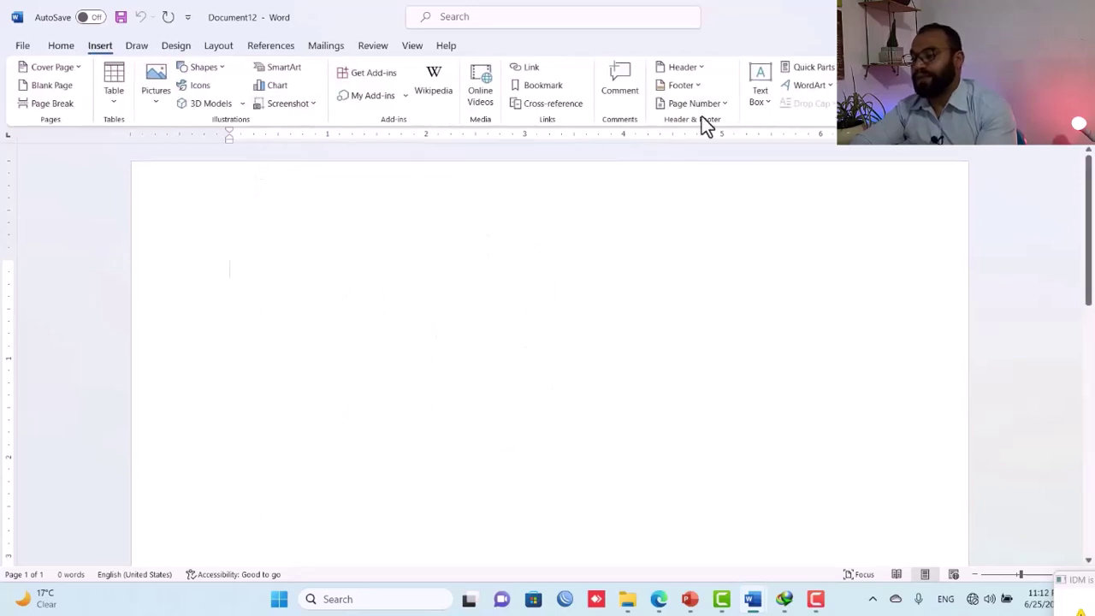
{"action": "left_click", "coordinate": [694, 87]}
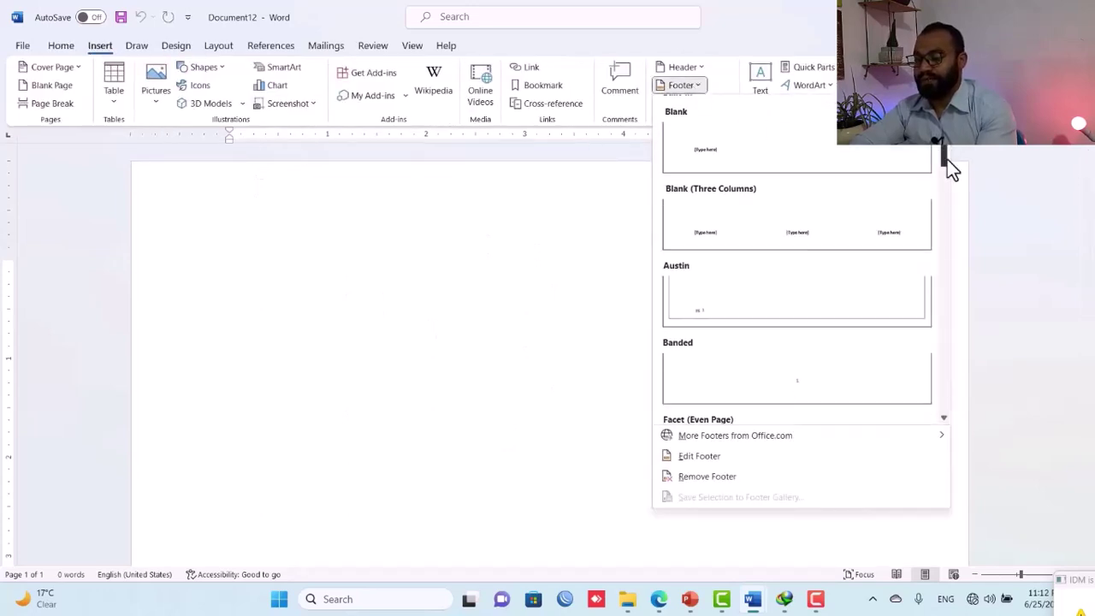
{"action": "left_click_drag", "start_coordinate": [947, 162], "coordinate": [955, 435]}
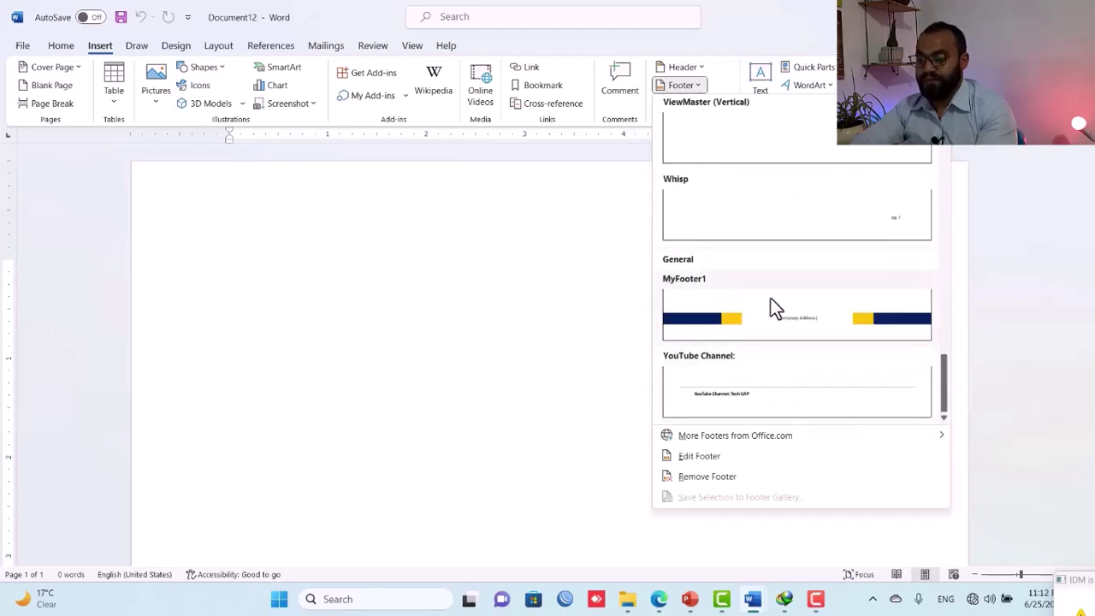
{"action": "left_click", "coordinate": [838, 321]}
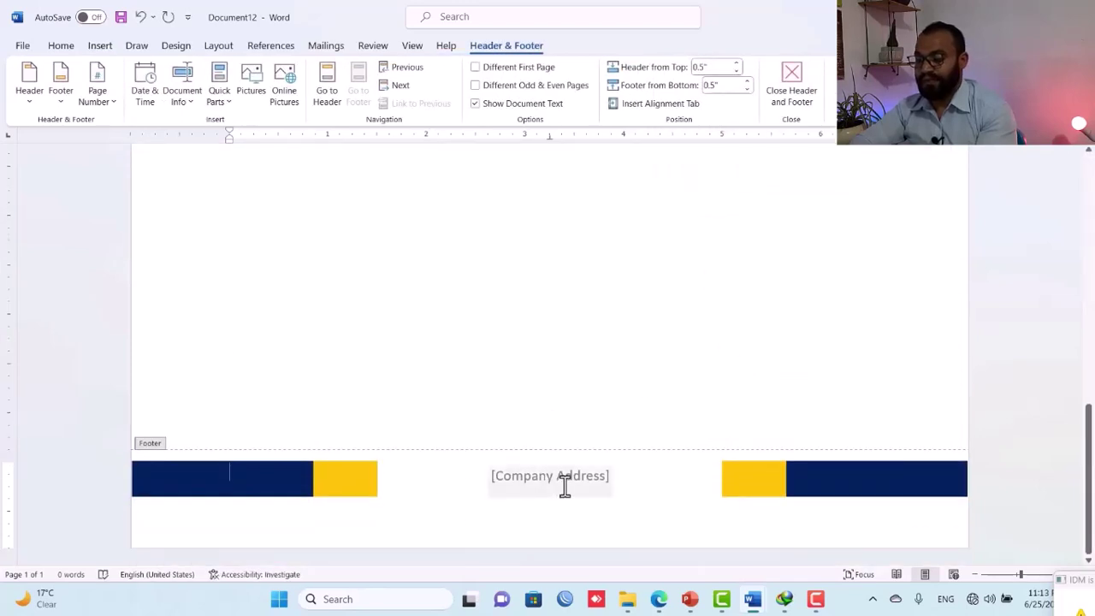
Test typing in the Company Address box, erase the test text, and close the footer
{"action": "left_click", "coordinate": [561, 481]}
{"action": "type", "text": "CVXCVXCV"}
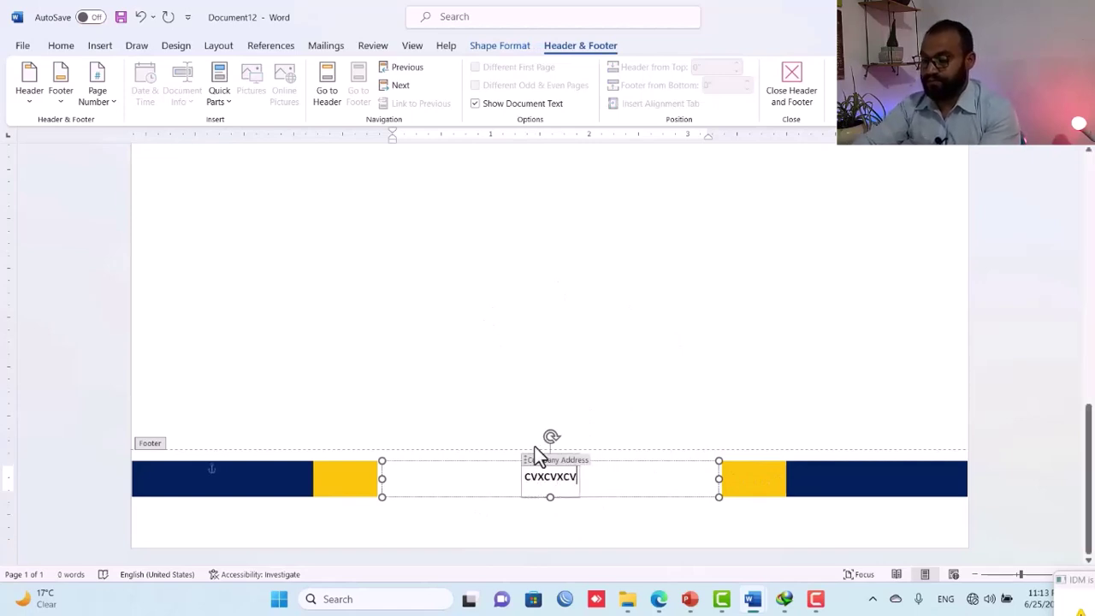
{"action": "key", "text": "BackSpace"}
{"action": "key", "text": "BackSpace"}
{"action": "key", "text": "BackSpace"}
{"action": "key", "text": "BackSpace"}
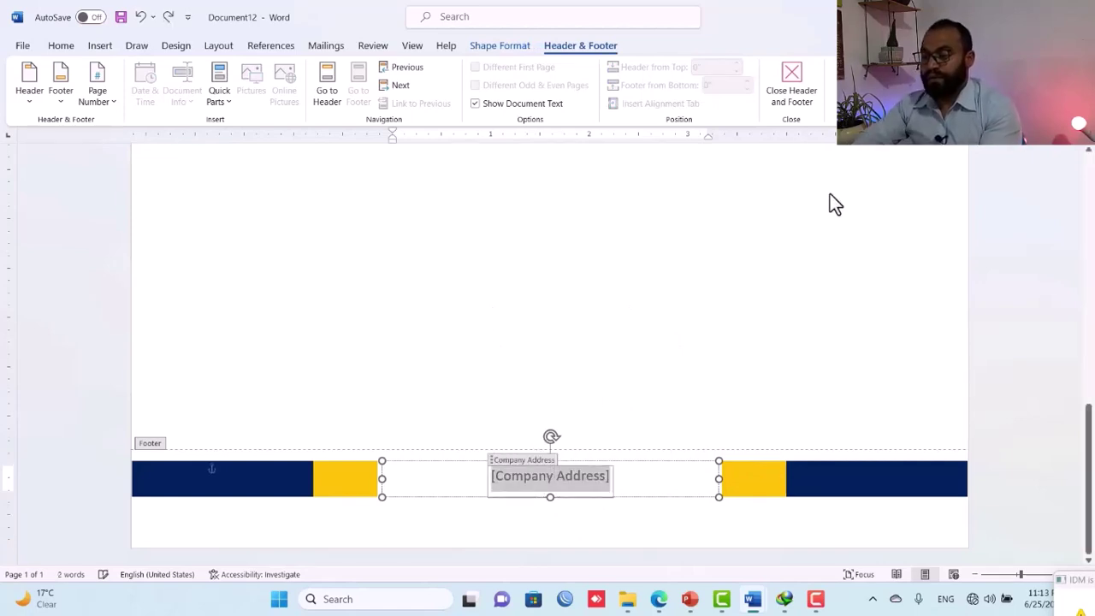
{"action": "left_click", "coordinate": [802, 96]}
Return to Document11, open its navy-and-yellow footer for editing, and show the Page Number choices
{"action": "mouse_move", "coordinate": [764, 601]}
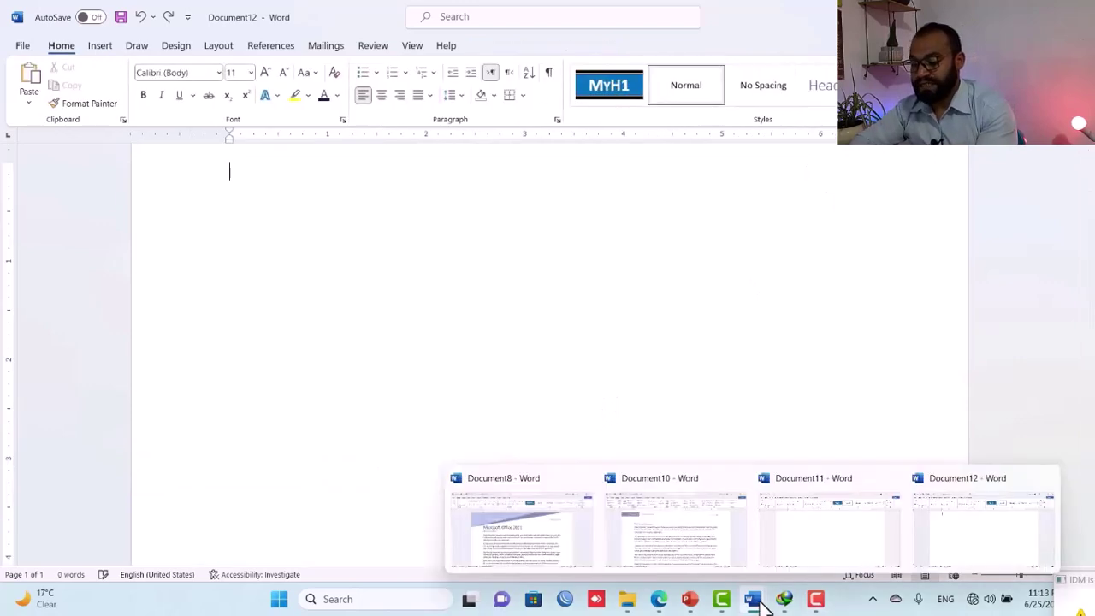
{"action": "left_click", "coordinate": [847, 511]}
{"action": "scroll", "coordinate": [394, 321], "scroll_direction": "down", "scroll_amount": 5}
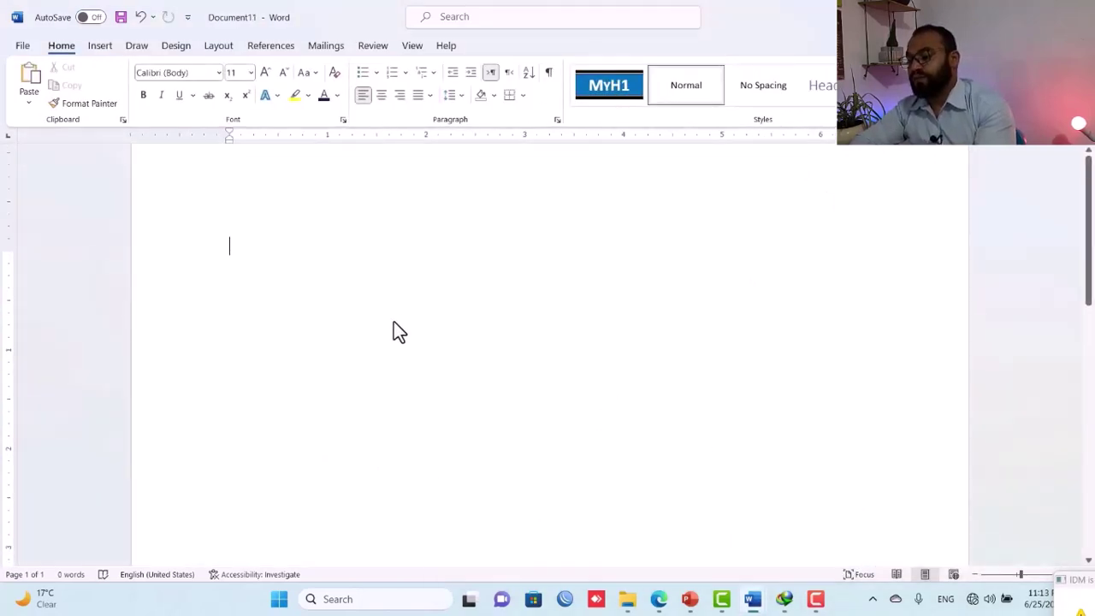
{"action": "scroll", "coordinate": [394, 323], "scroll_direction": "down", "scroll_amount": 3}
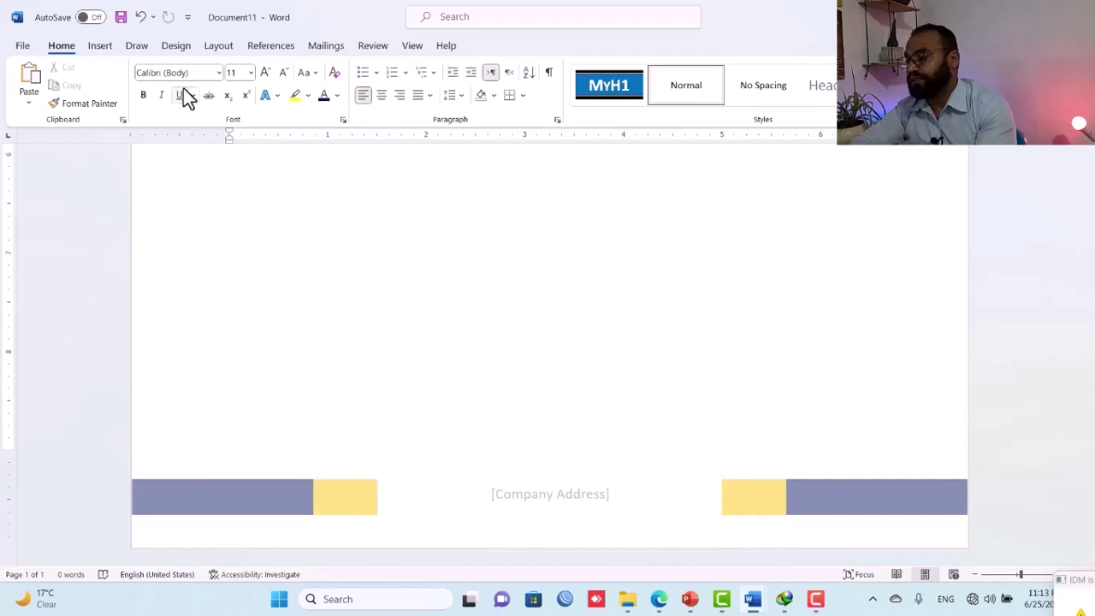
{"action": "left_click", "coordinate": [98, 48]}
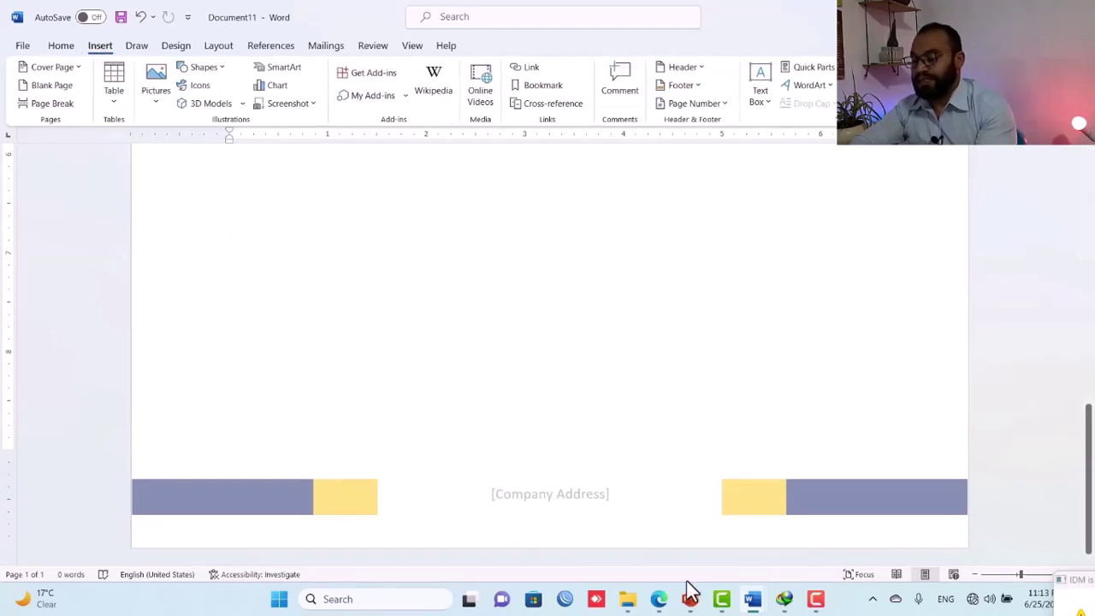
{"action": "double_click", "coordinate": [537, 492]}
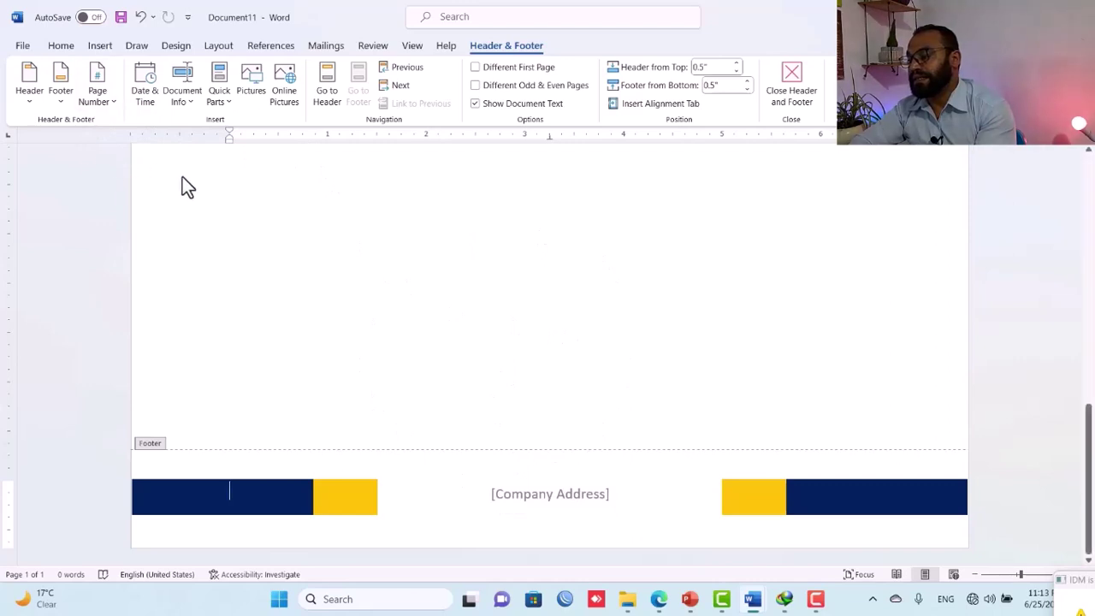
{"action": "left_click", "coordinate": [110, 97]}
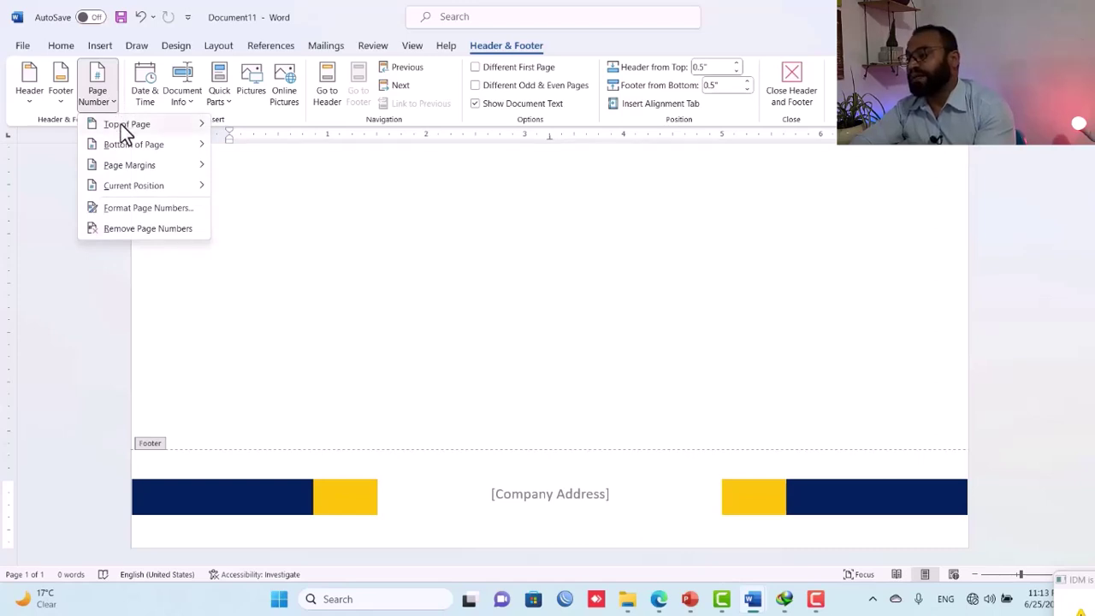
{"action": "mouse_move", "coordinate": [120, 124]}
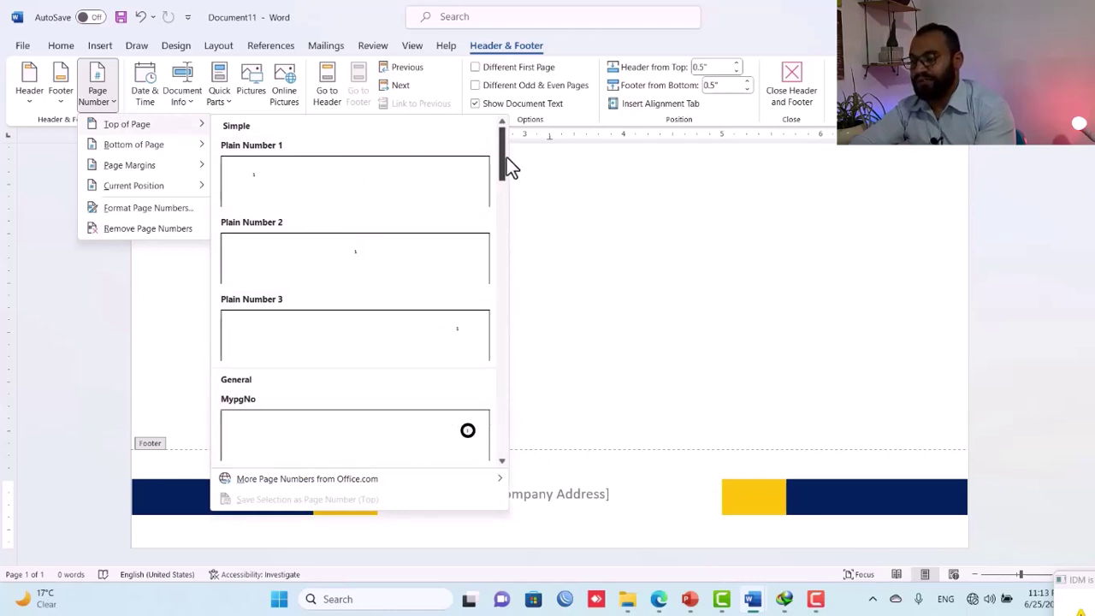
{"action": "mouse_move", "coordinate": [506, 157]}
{"action": "left_mouse_down"}
{"action": "mouse_move", "coordinate": [514, 397]}
{"action": "mouse_move", "coordinate": [508, 203]}
{"action": "mouse_move", "coordinate": [510, 272]}
{"action": "left_mouse_up"}
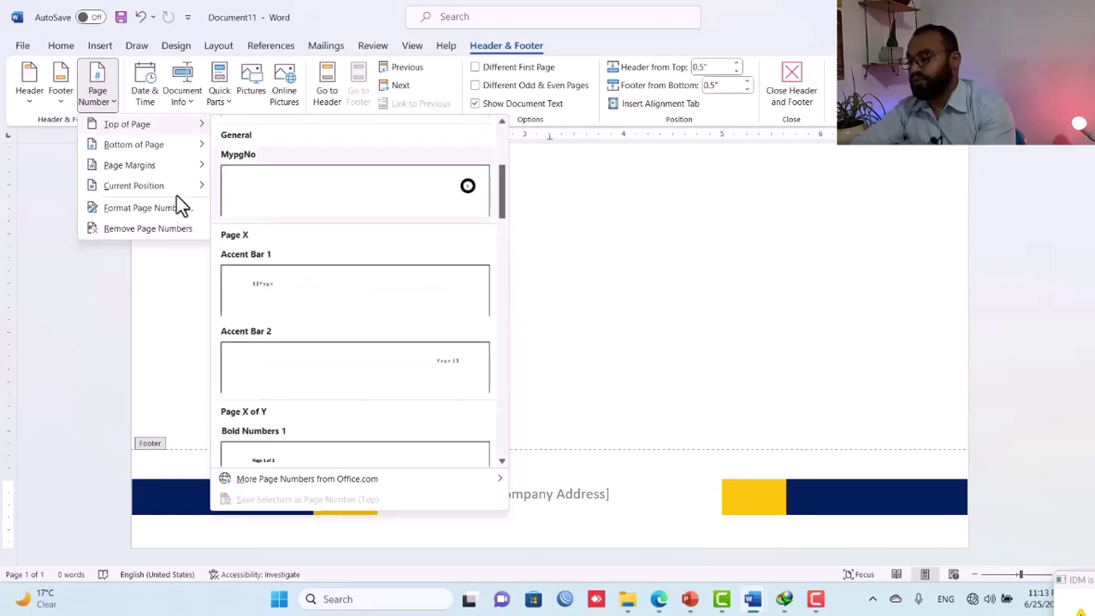
{"action": "mouse_move", "coordinate": [162, 153]}
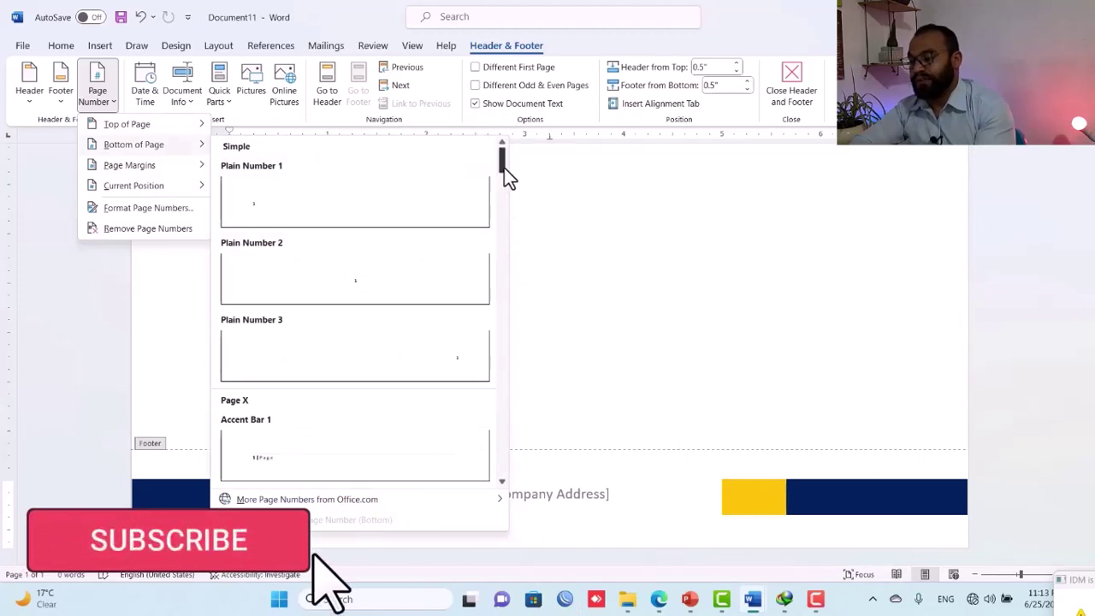
{"action": "mouse_move", "coordinate": [502, 158]}
{"action": "left_mouse_down"}
{"action": "mouse_move", "coordinate": [520, 520]}
{"action": "mouse_move", "coordinate": [504, 206]}
{"action": "left_mouse_up"}
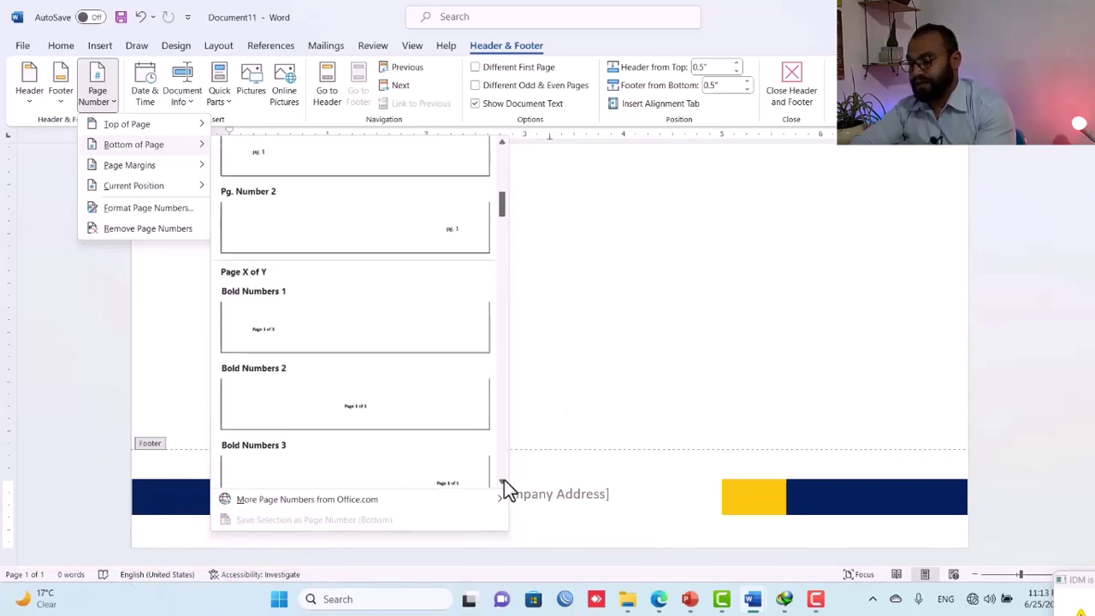
{"action": "mouse_move", "coordinate": [482, 505]}
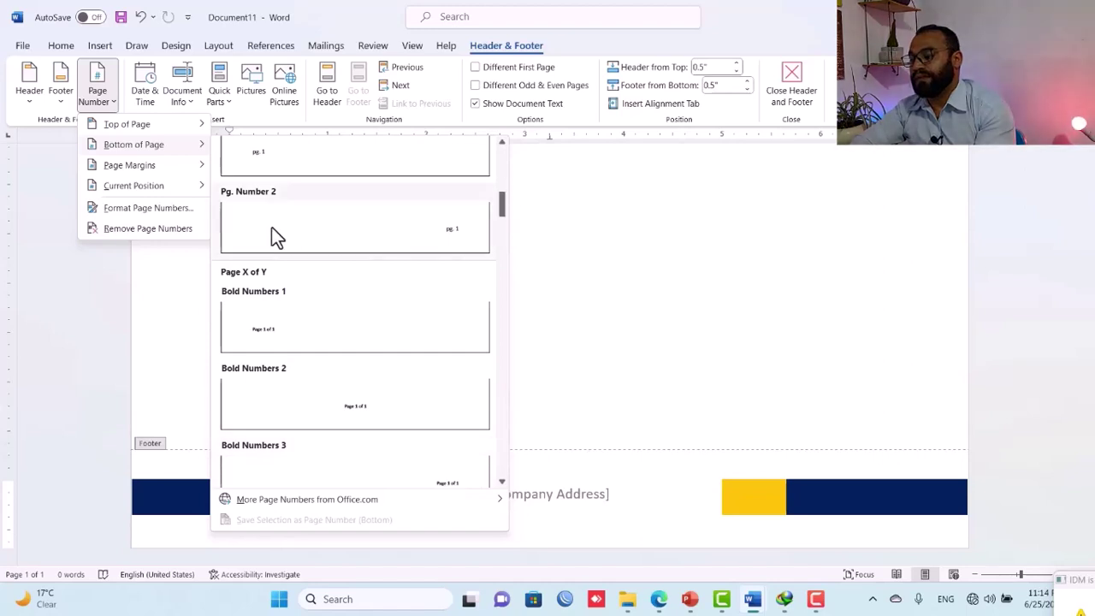
{"action": "mouse_move", "coordinate": [162, 168]}
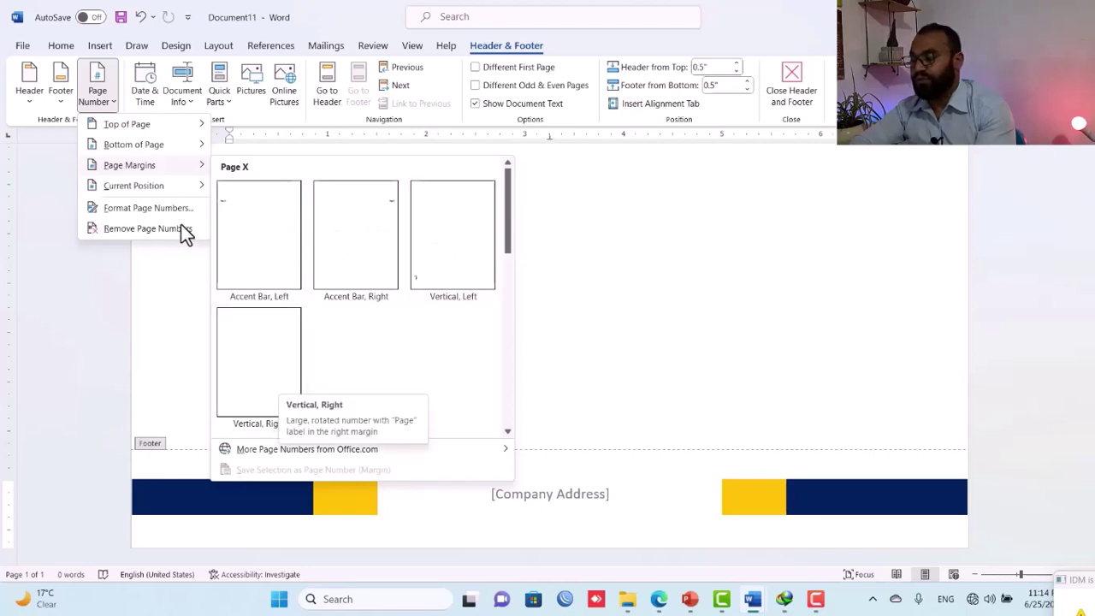
{"action": "mouse_move", "coordinate": [164, 187]}
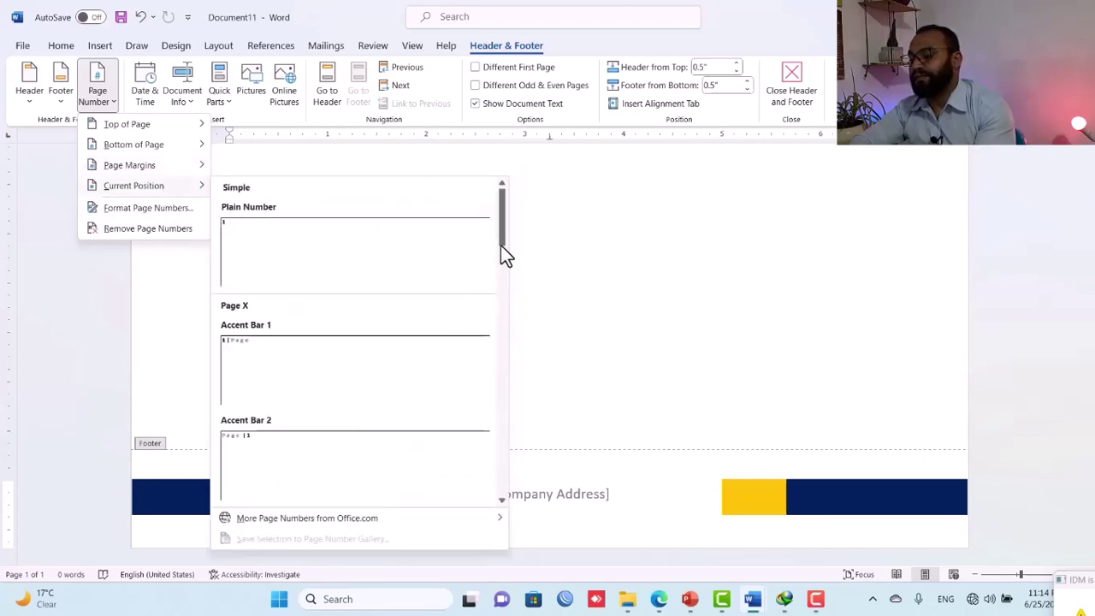
{"action": "mouse_move", "coordinate": [502, 237]}
{"action": "left_mouse_down"}
{"action": "mouse_move", "coordinate": [489, 502]}
{"action": "mouse_move", "coordinate": [503, 210]}
{"action": "left_mouse_up"}
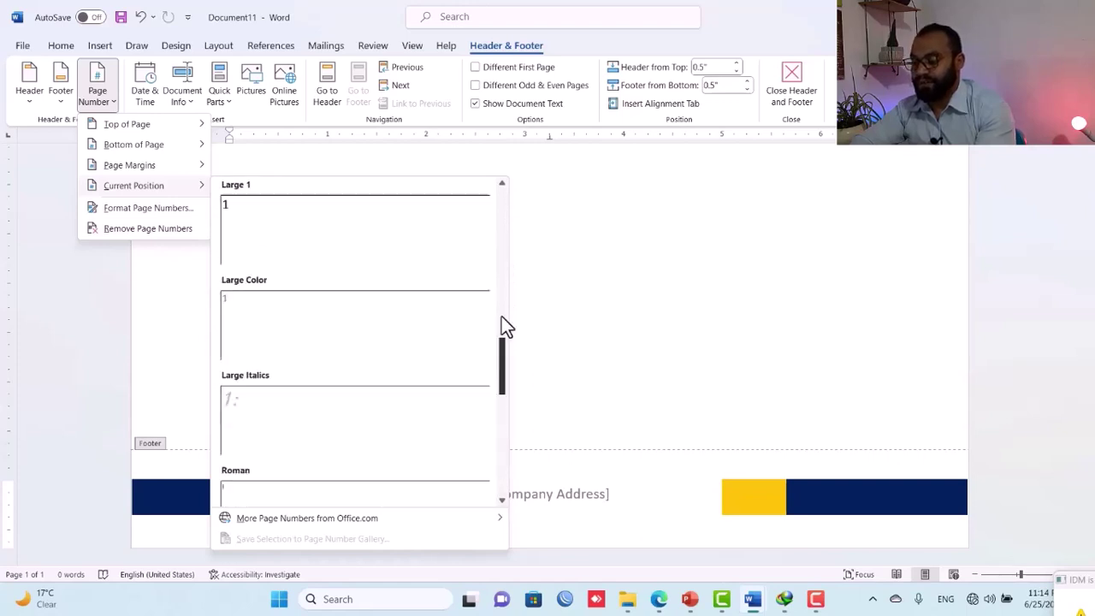
Delete the footer's blue and yellow bar graphic, leaving 'Tech GAP', and move to the right tab stop
{"action": "left_click", "coordinate": [645, 510]}
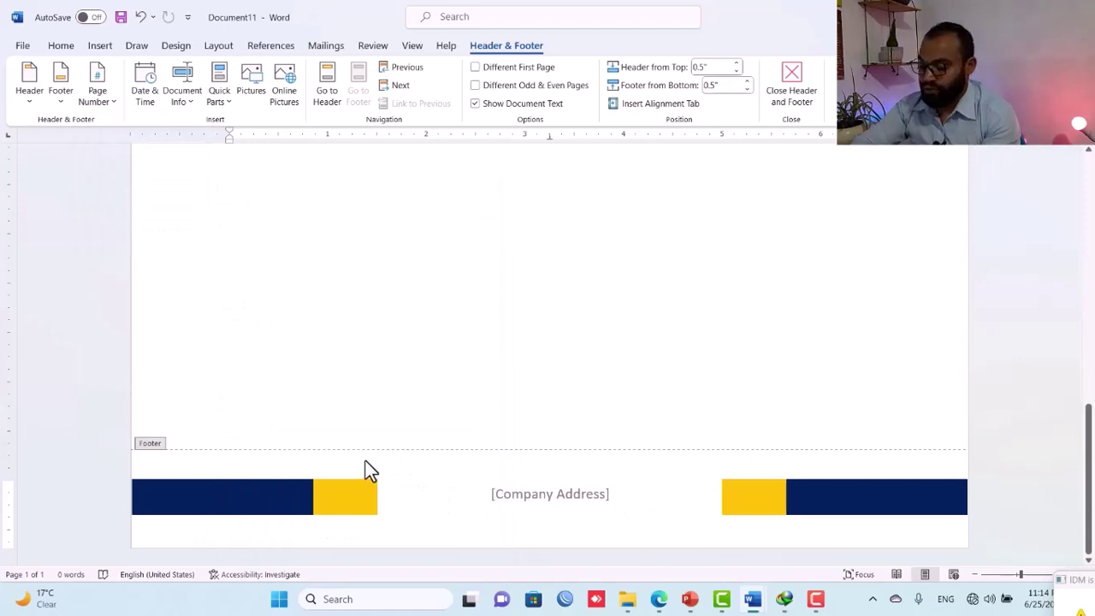
{"action": "left_click", "coordinate": [410, 477]}
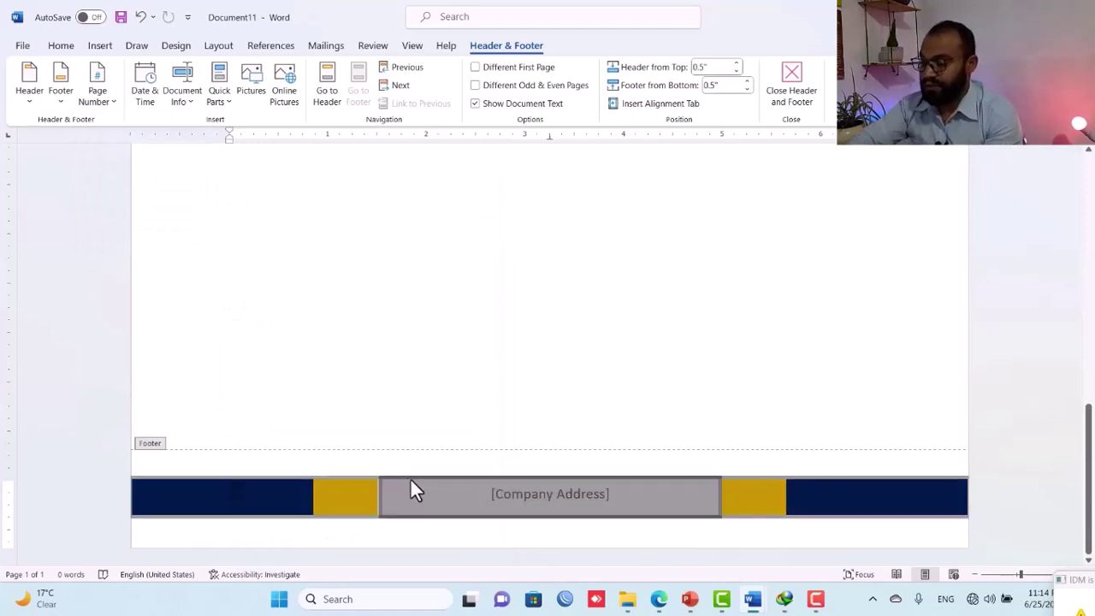
{"action": "key", "text": "Delete"}
{"action": "type", "text": "Tech GAP"}
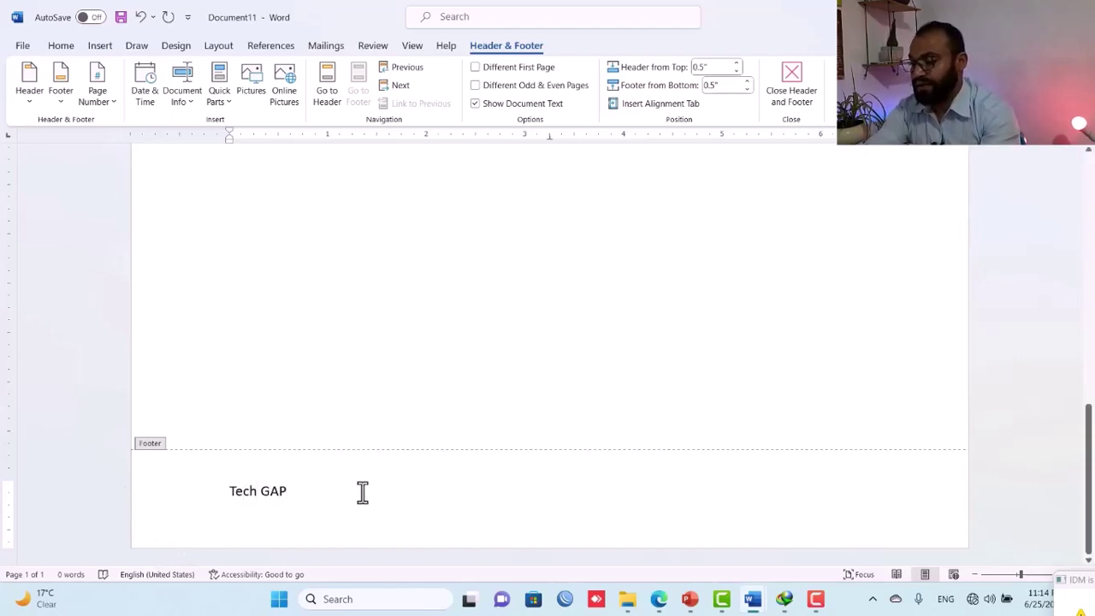
{"action": "key", "text": "Tab"}
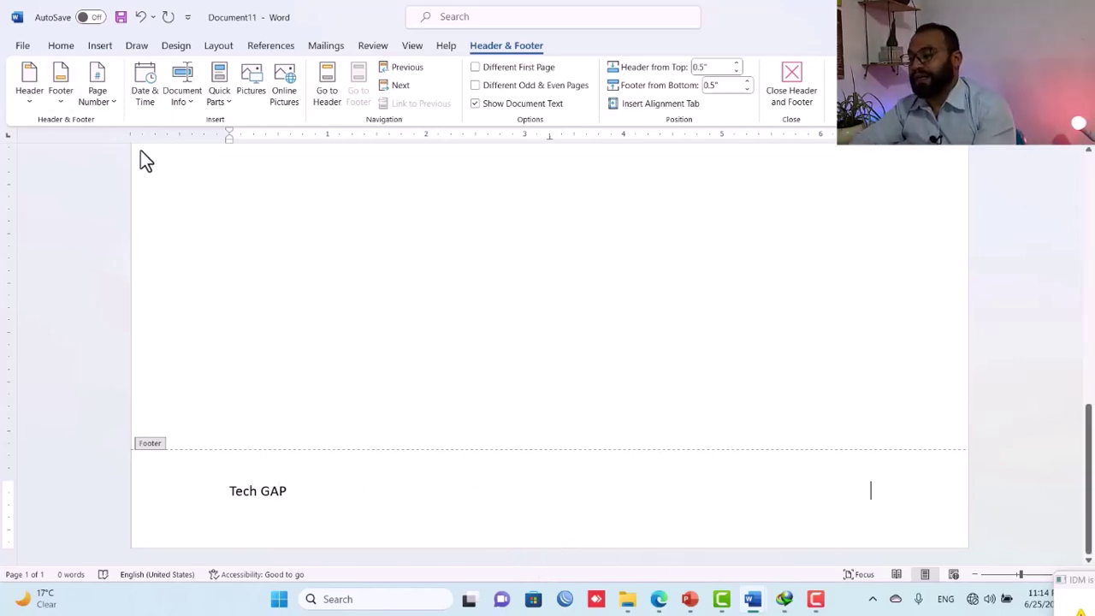
{"action": "left_click", "coordinate": [106, 102]}
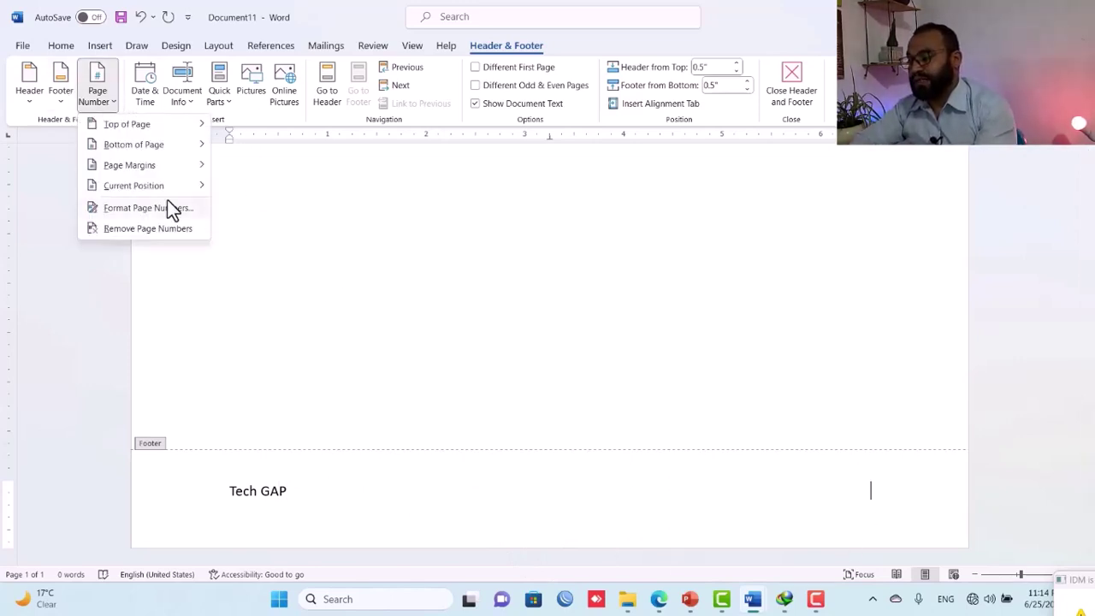
Insert a plain page number 1 at the current position, opposite 'Tech GAP'
{"action": "mouse_move", "coordinate": [164, 192]}
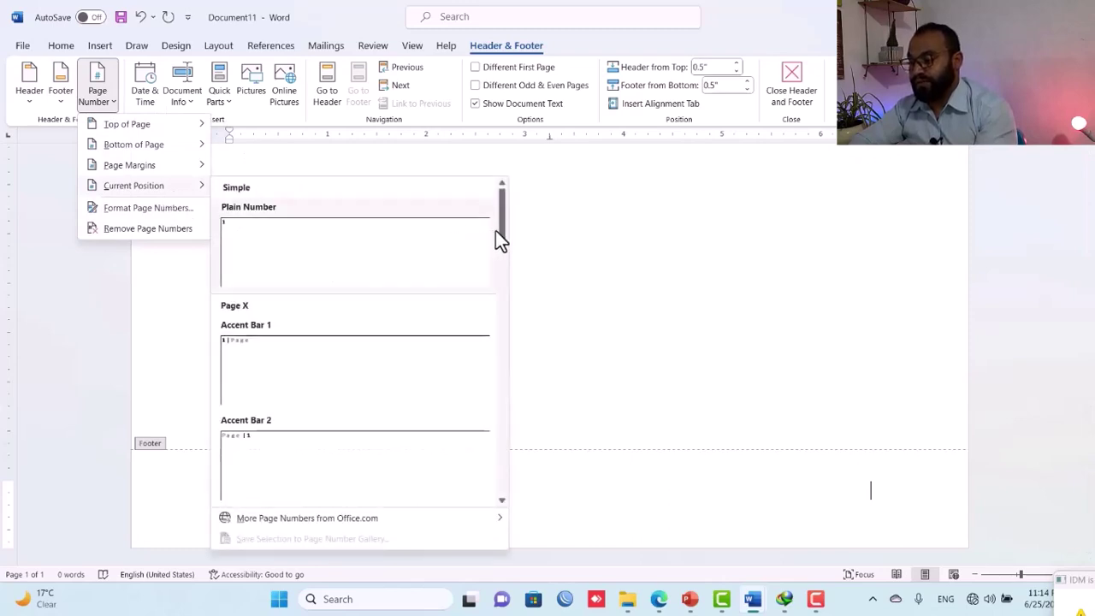
{"action": "mouse_move", "coordinate": [499, 231]}
{"action": "left_mouse_down"}
{"action": "mouse_move", "coordinate": [505, 387]}
{"action": "mouse_move", "coordinate": [503, 138]}
{"action": "left_mouse_up"}
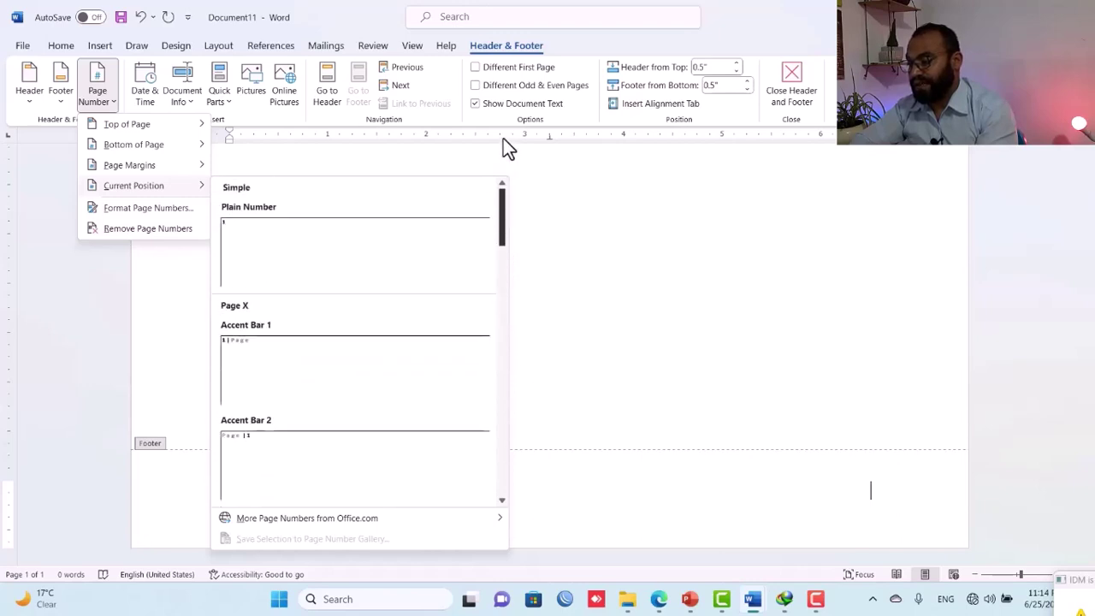
{"action": "left_click", "coordinate": [269, 243]}
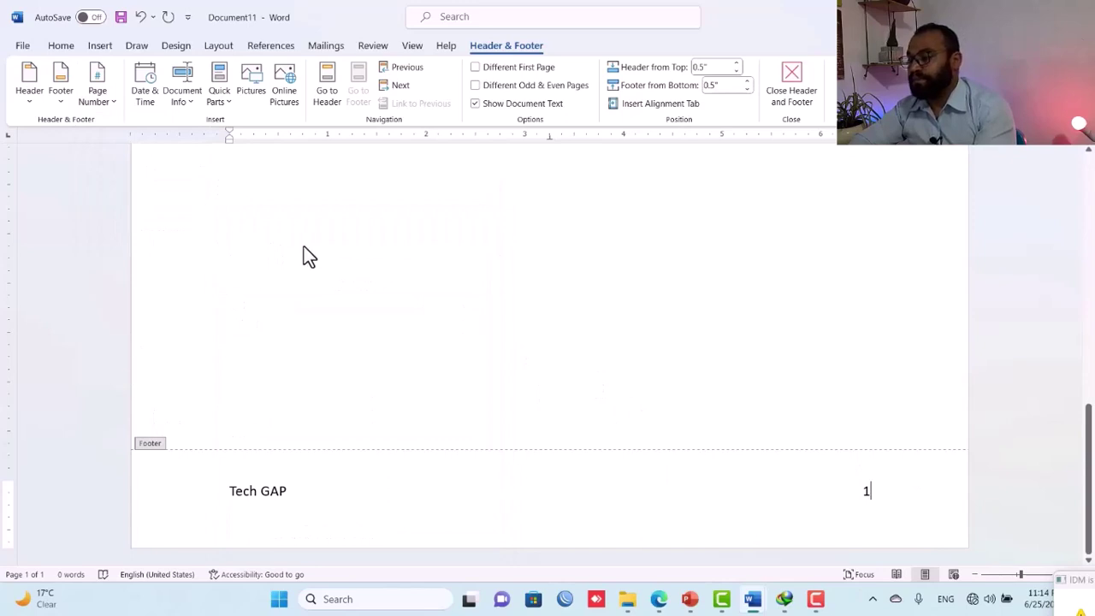
Draw a small blue rectangle over the page number at the footer's right end
{"action": "left_click", "coordinate": [101, 50]}
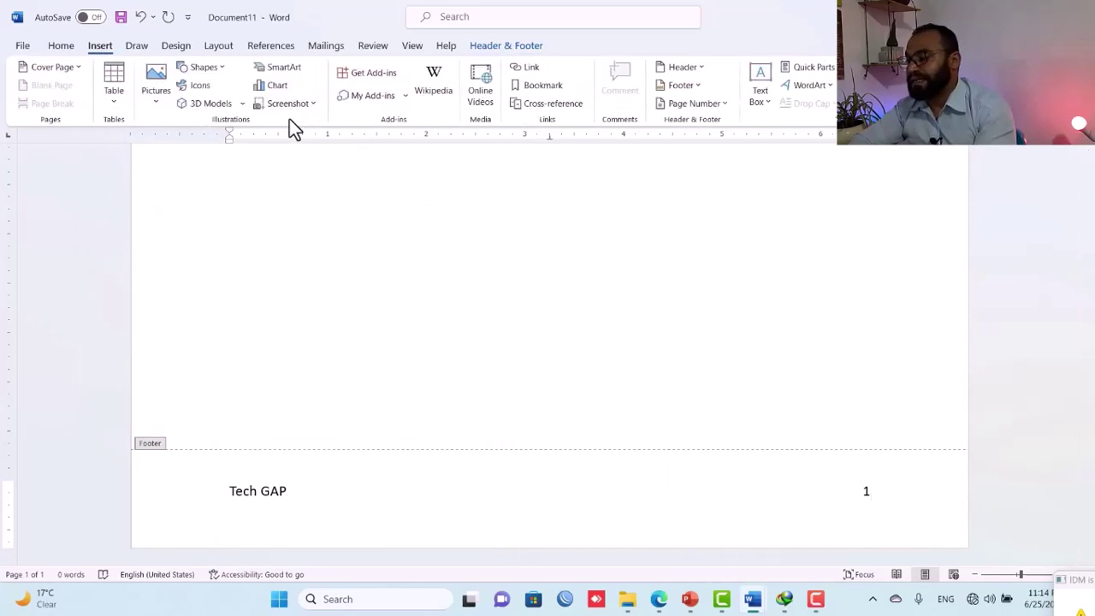
{"action": "left_click", "coordinate": [221, 71]}
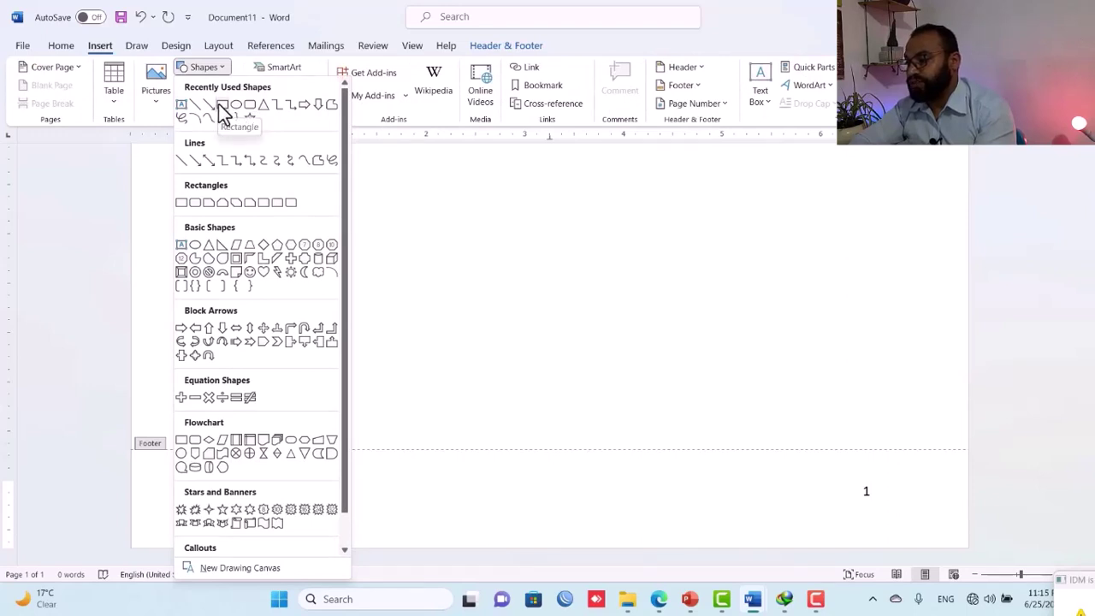
{"action": "left_click", "coordinate": [219, 104]}
{"action": "left_click_drag", "start_coordinate": [847, 479], "coordinate": [894, 516]}
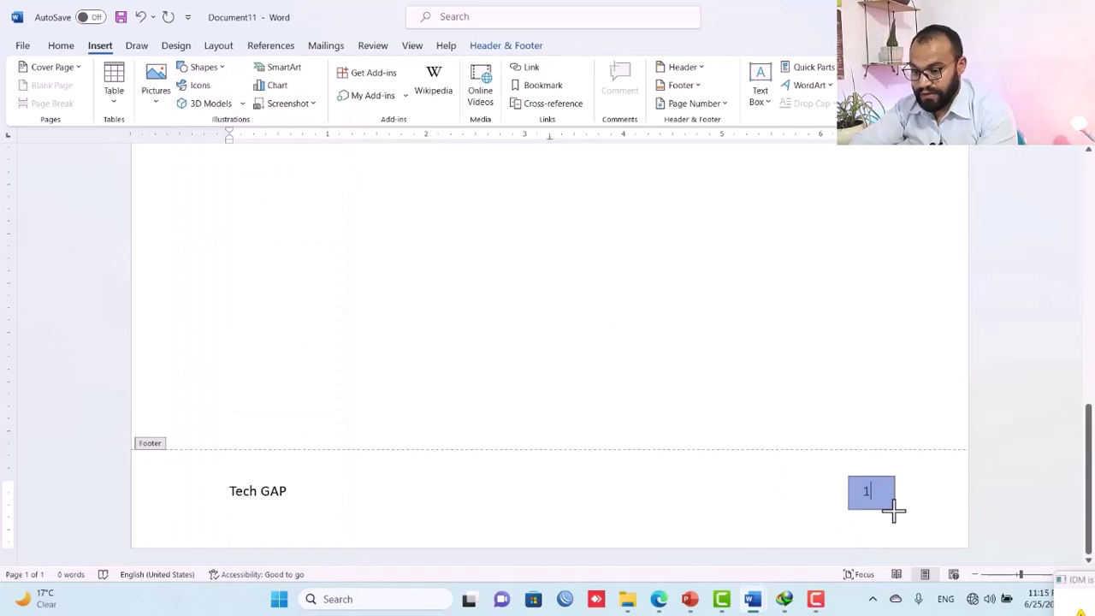
{"action": "left_click_drag", "start_coordinate": [894, 514], "coordinate": [871, 507]}
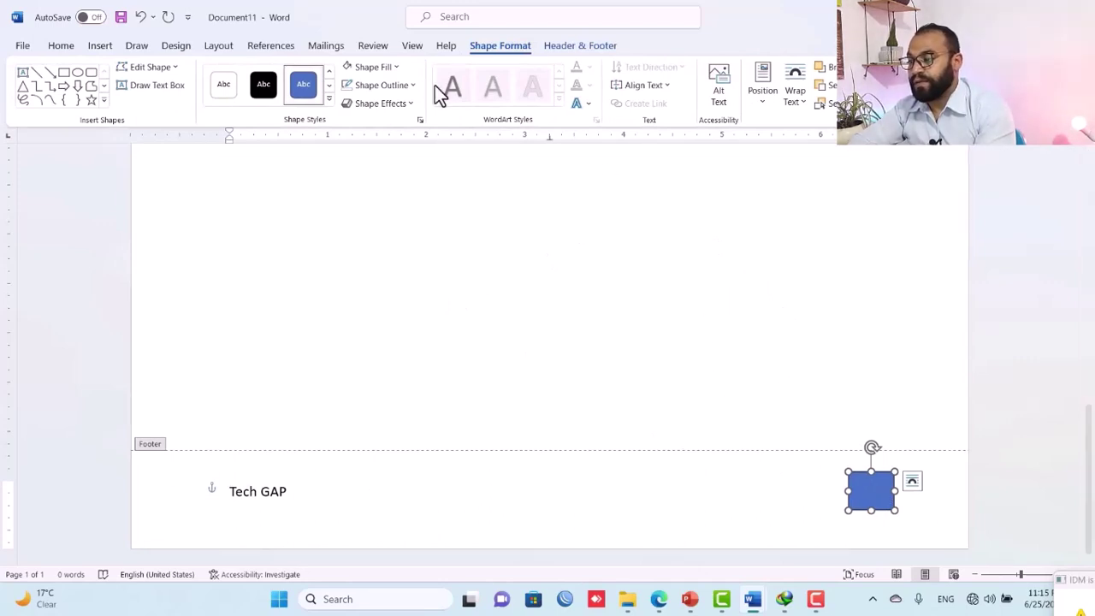
{"action": "left_click", "coordinate": [38, 75]}
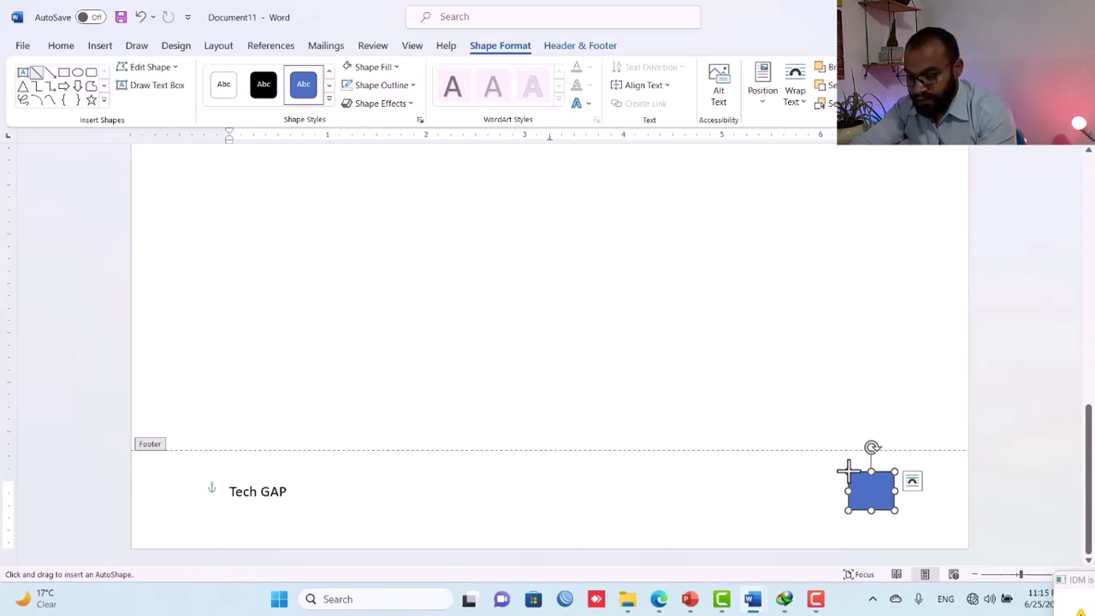
Draw a blue line from the square toward 'Tech GAP' and make it 3 pt thick
{"action": "mouse_move", "coordinate": [848, 470]}
{"action": "left_mouse_down"}
{"action": "mouse_move", "coordinate": [244, 469]}
{"action": "mouse_move", "coordinate": [271, 472]}
{"action": "left_mouse_up"}
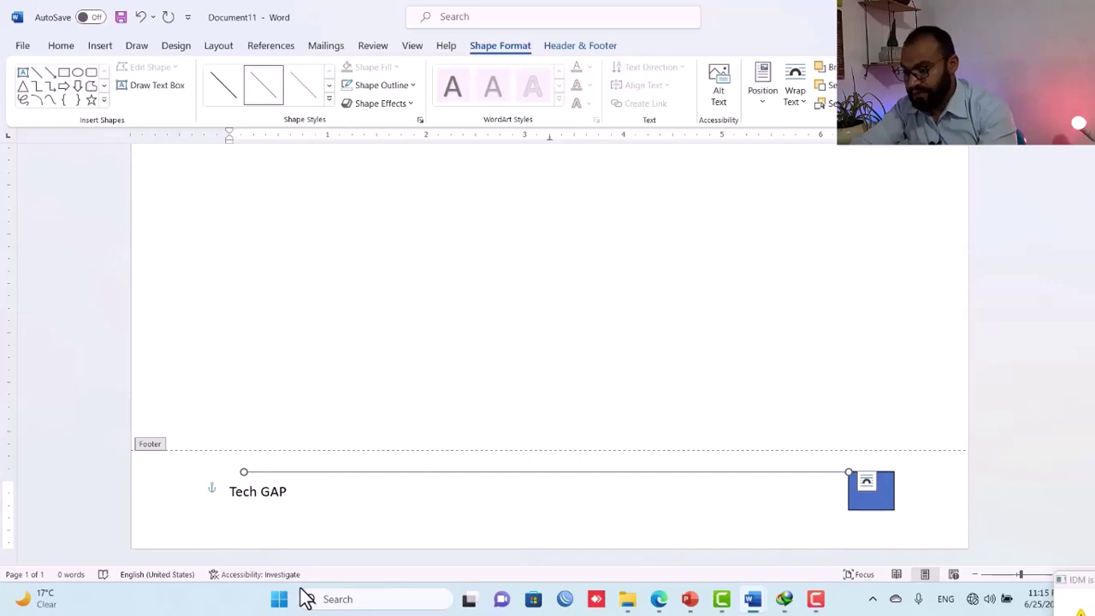
{"action": "key", "text": "ctrl+z"}
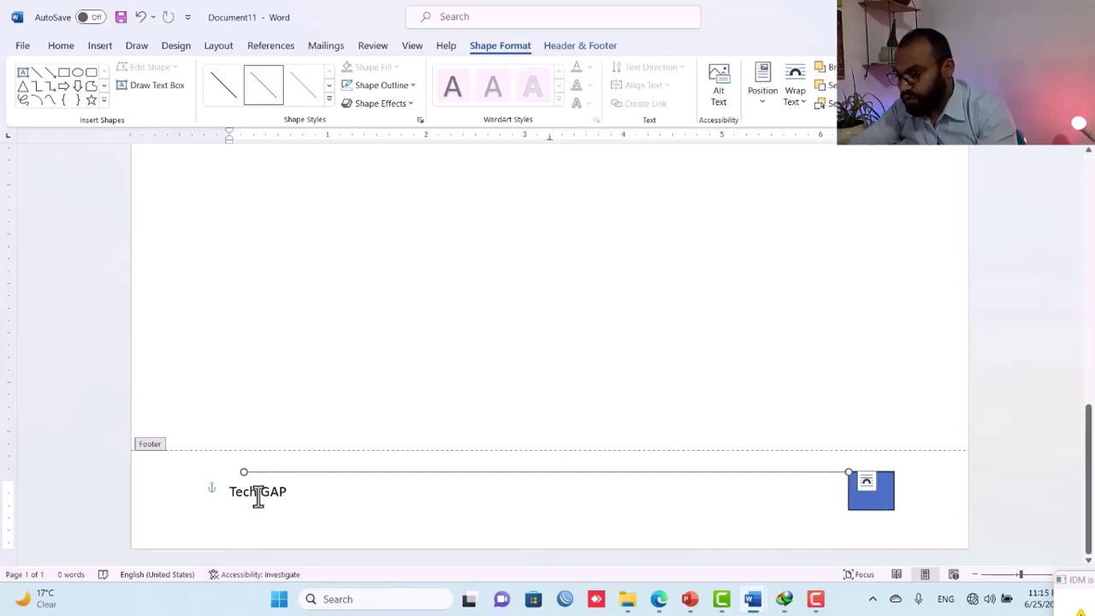
{"action": "left_click_drag", "start_coordinate": [243, 473], "coordinate": [212, 476]}
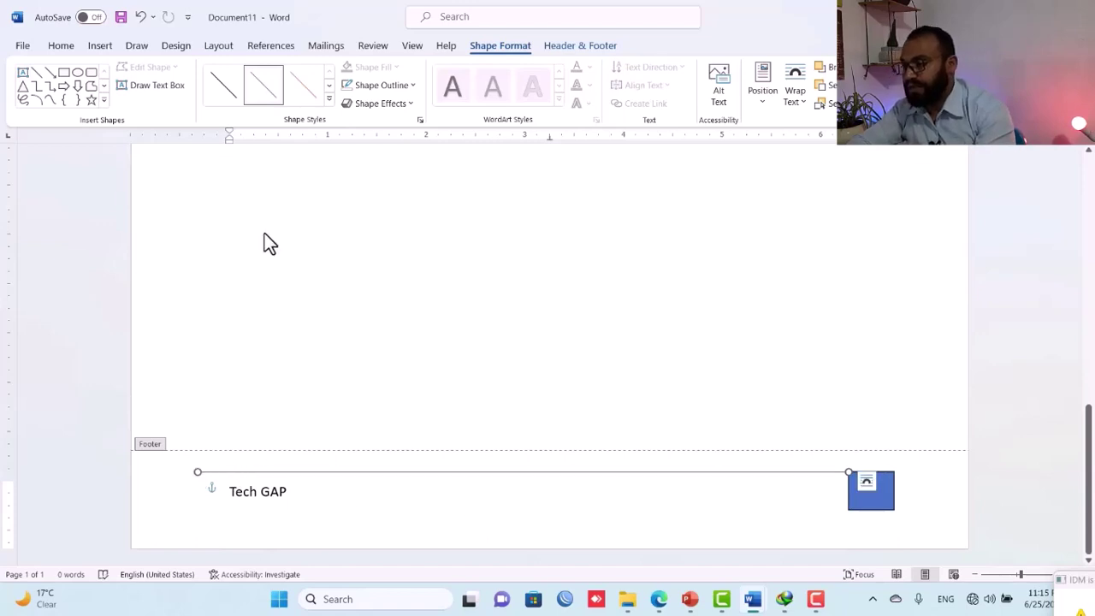
{"action": "left_click", "coordinate": [380, 86]}
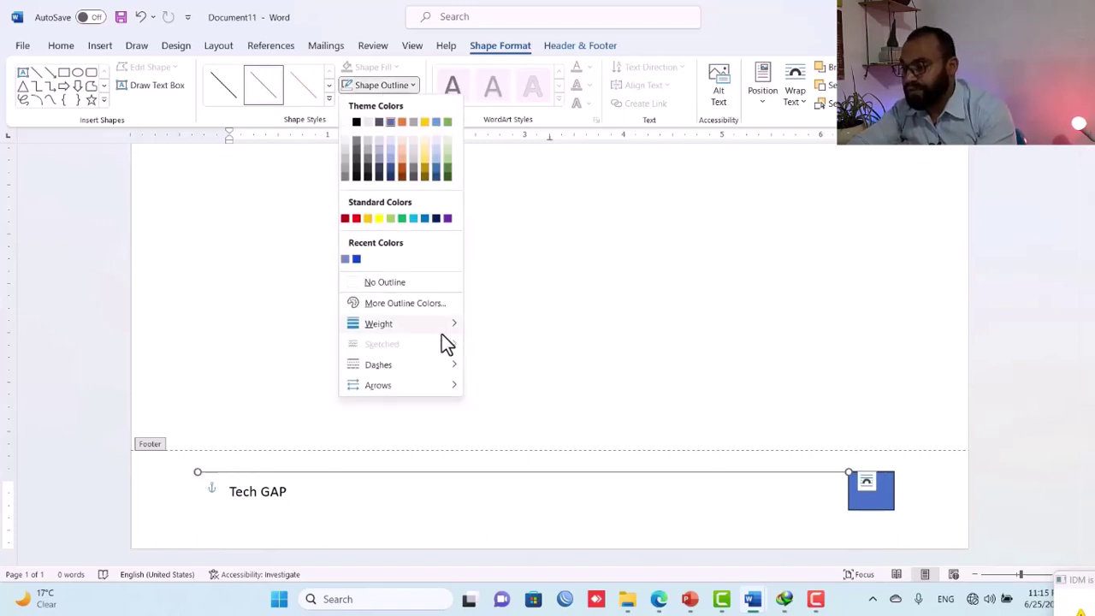
{"action": "mouse_move", "coordinate": [446, 328]}
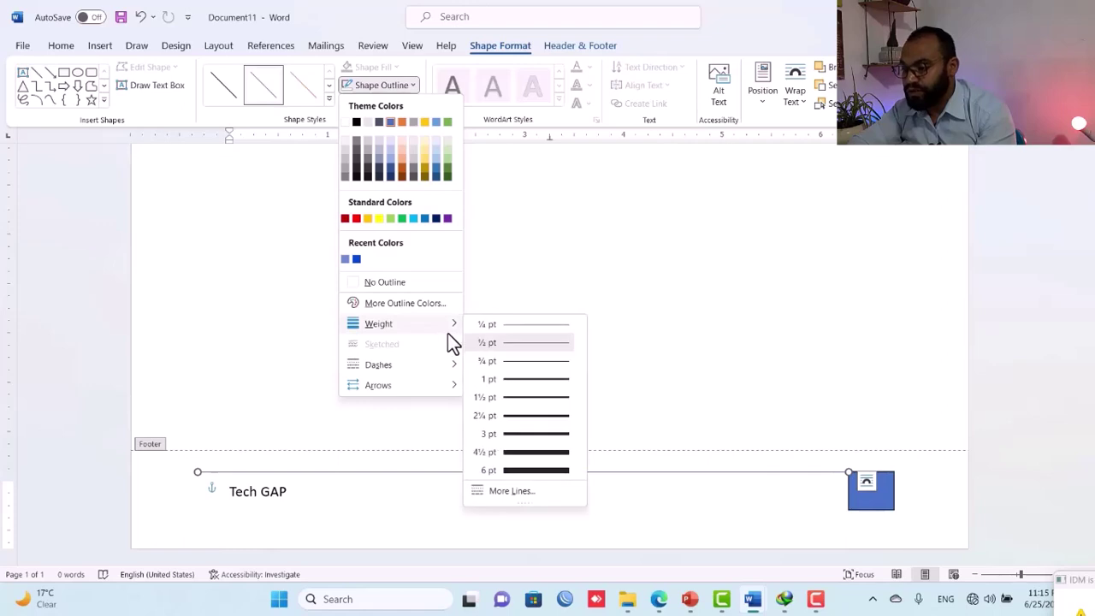
{"action": "left_click", "coordinate": [551, 434]}
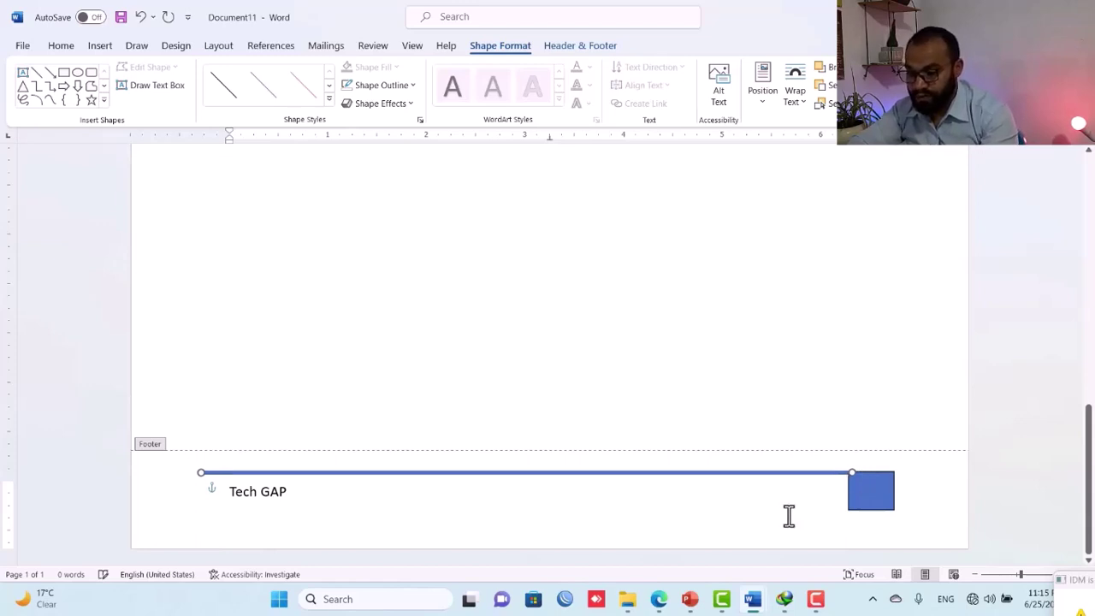
{"action": "left_click", "coordinate": [873, 500]}
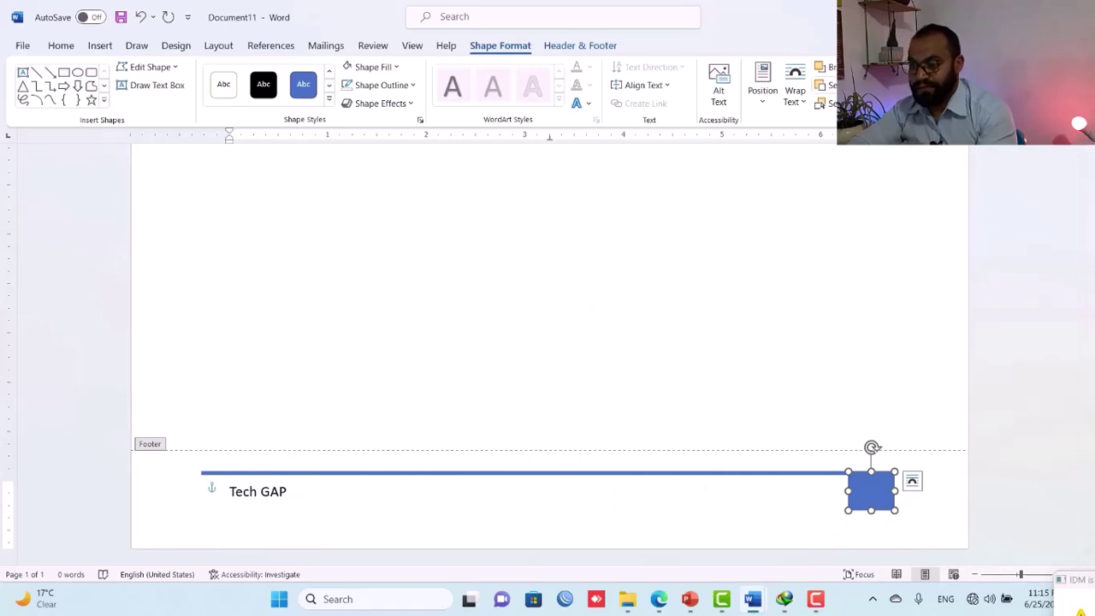
Send the blue square behind the footer text
{"action": "left_click", "coordinate": [826, 84]}
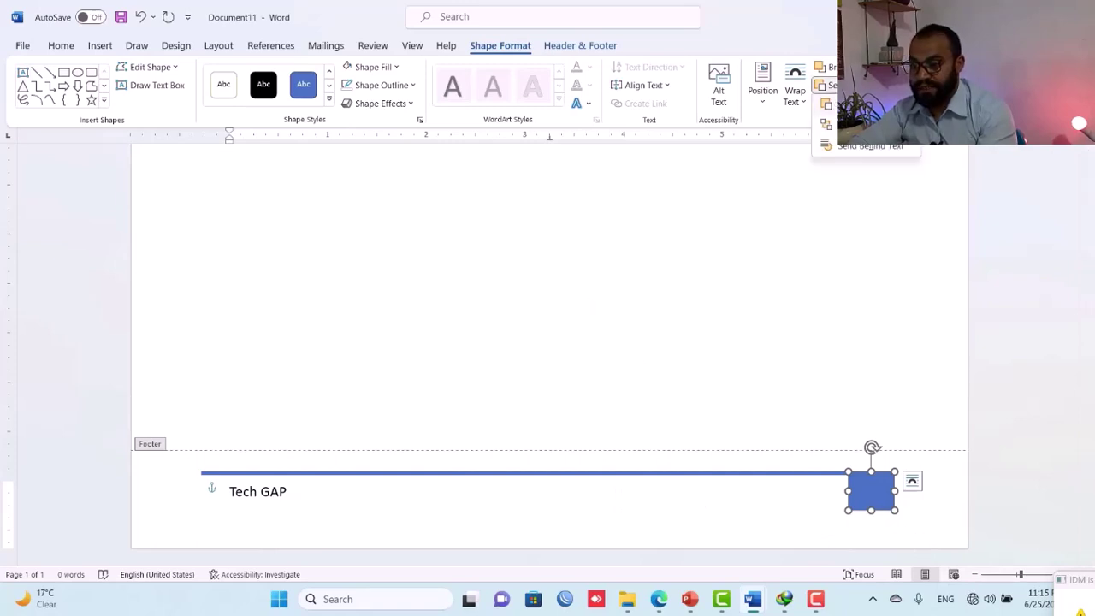
{"action": "left_click", "coordinate": [880, 150]}
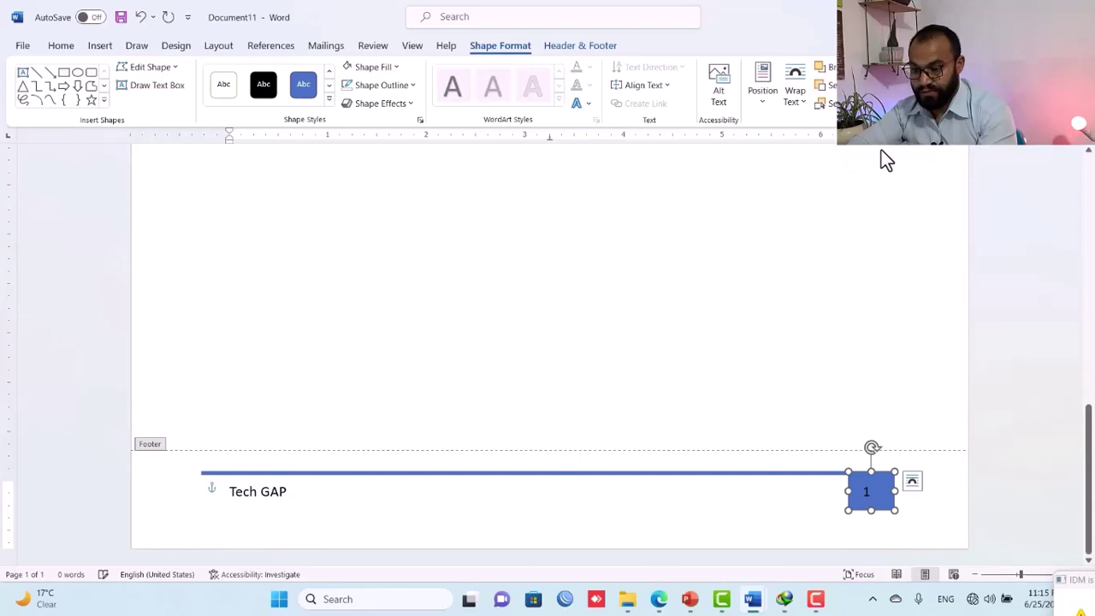
{"action": "left_click", "coordinate": [865, 493]}
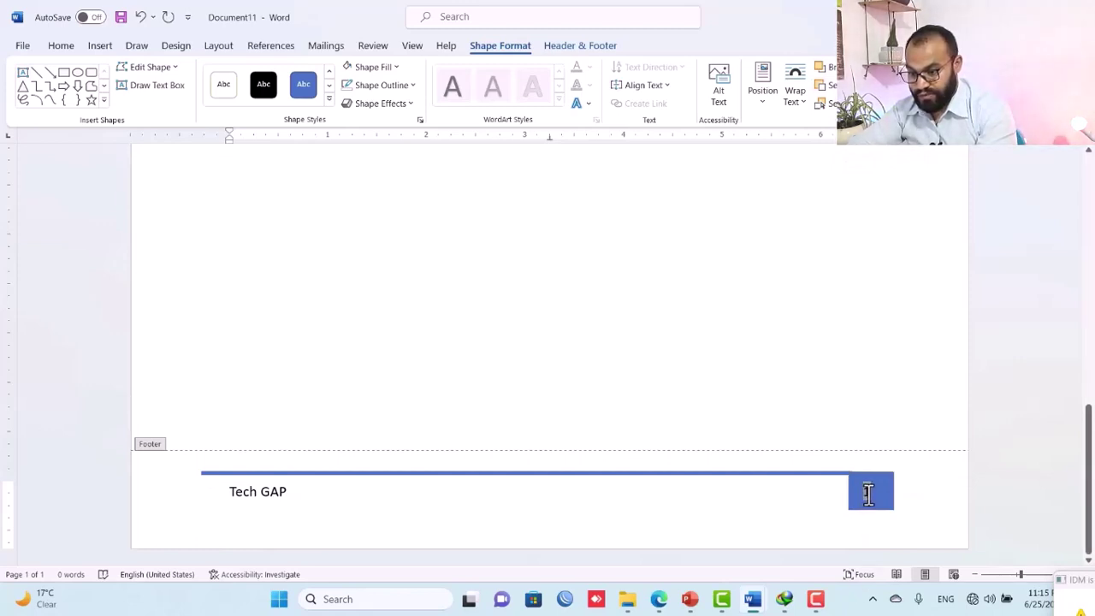
Make the page number 1 on the square bold and white
{"action": "double_click", "coordinate": [867, 494]}
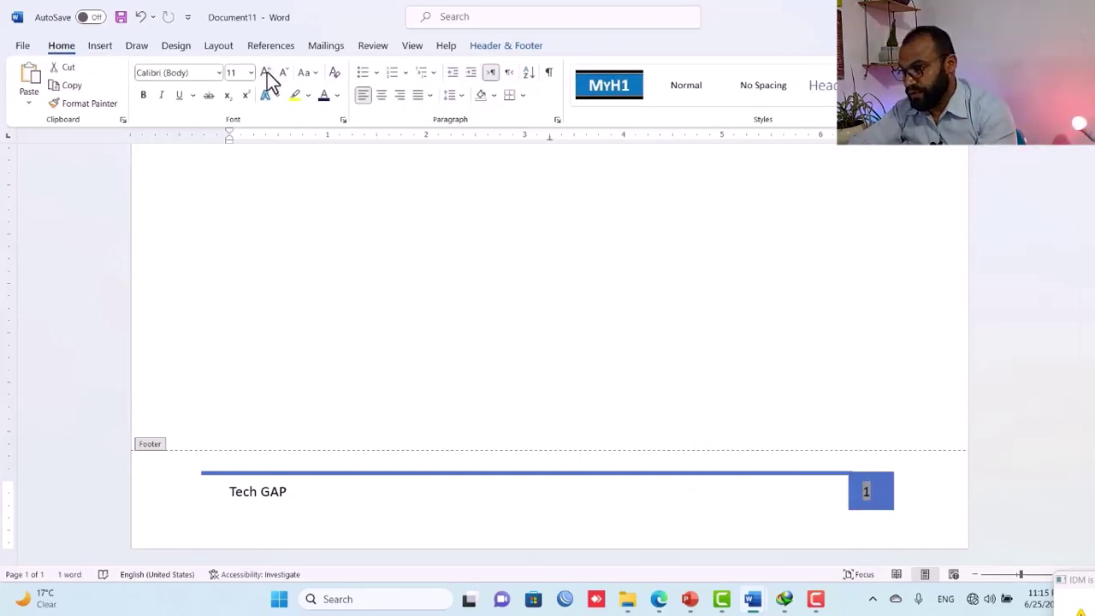
{"action": "left_click", "coordinate": [142, 97]}
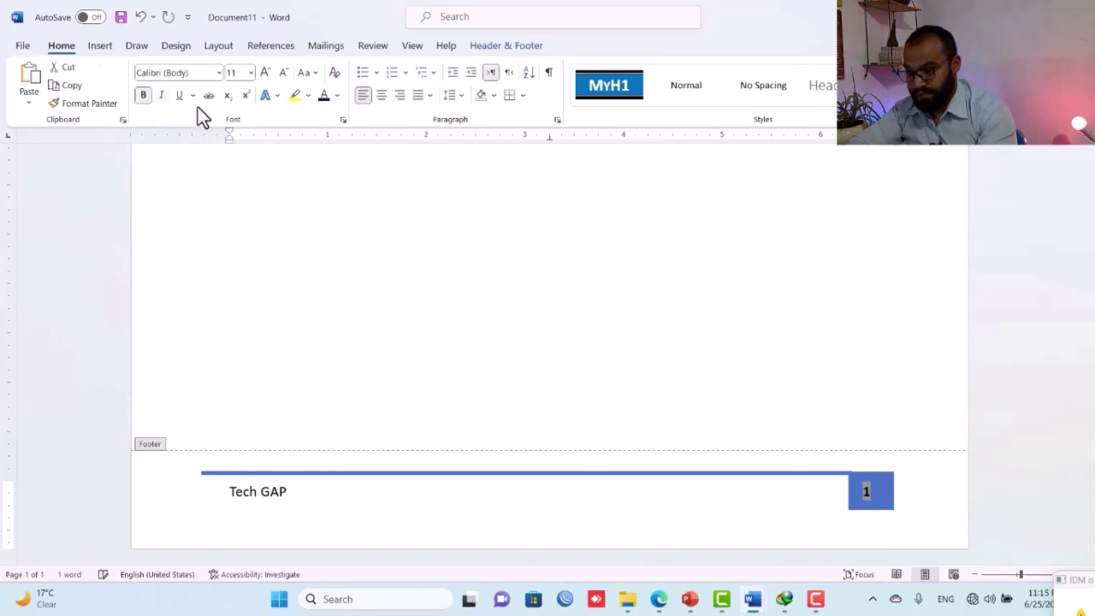
{"action": "left_click", "coordinate": [337, 97]}
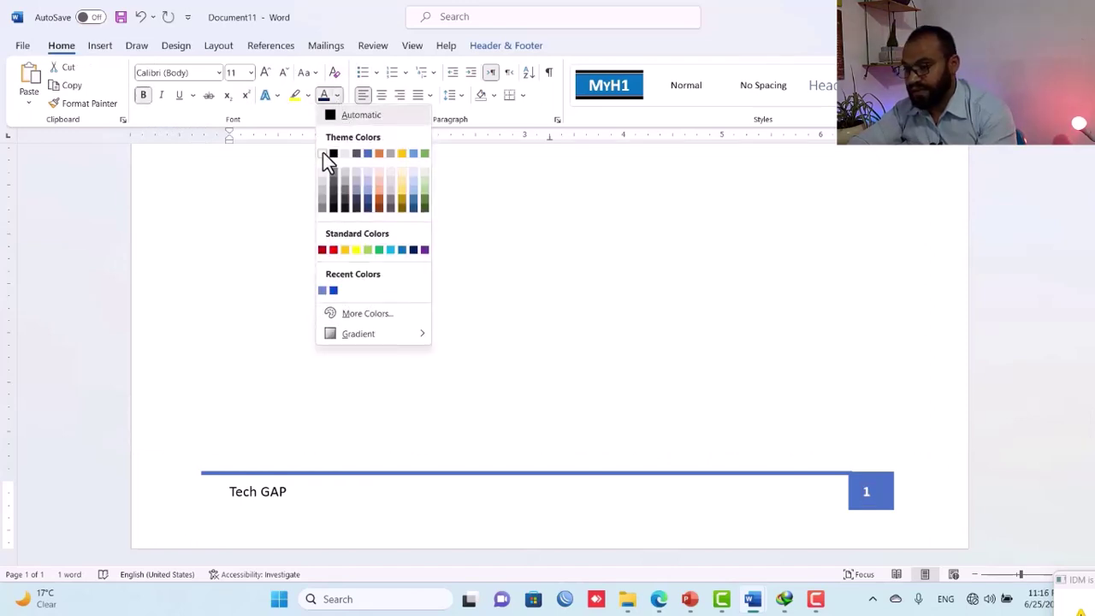
{"action": "left_click", "coordinate": [324, 154]}
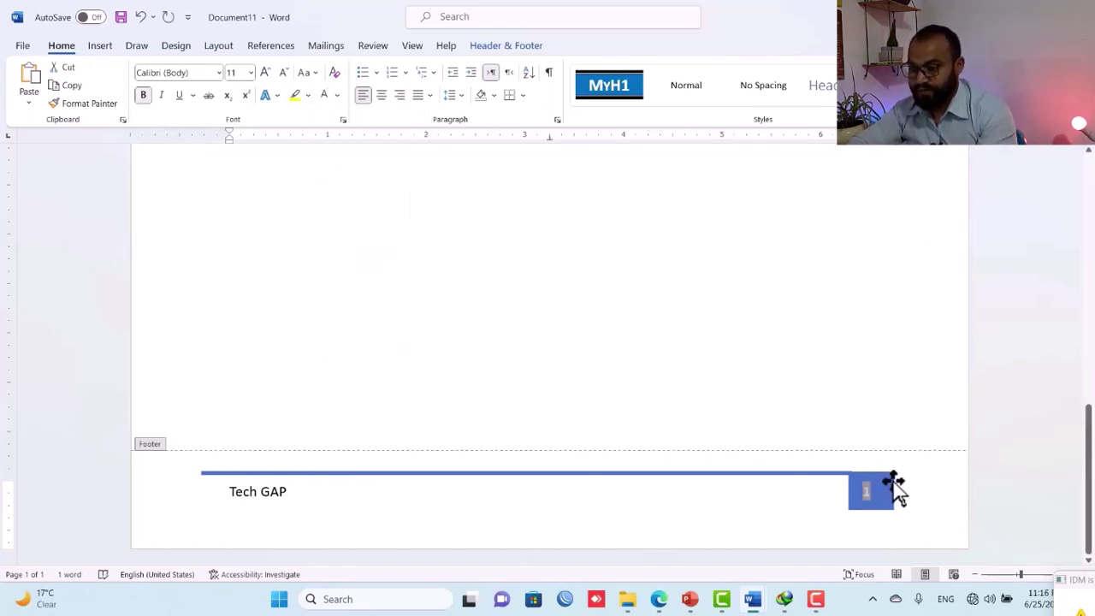
Nudge the footer's blue line down slightly
{"action": "scroll", "coordinate": [893, 483], "scroll_direction": "up", "scroll_amount": 6}
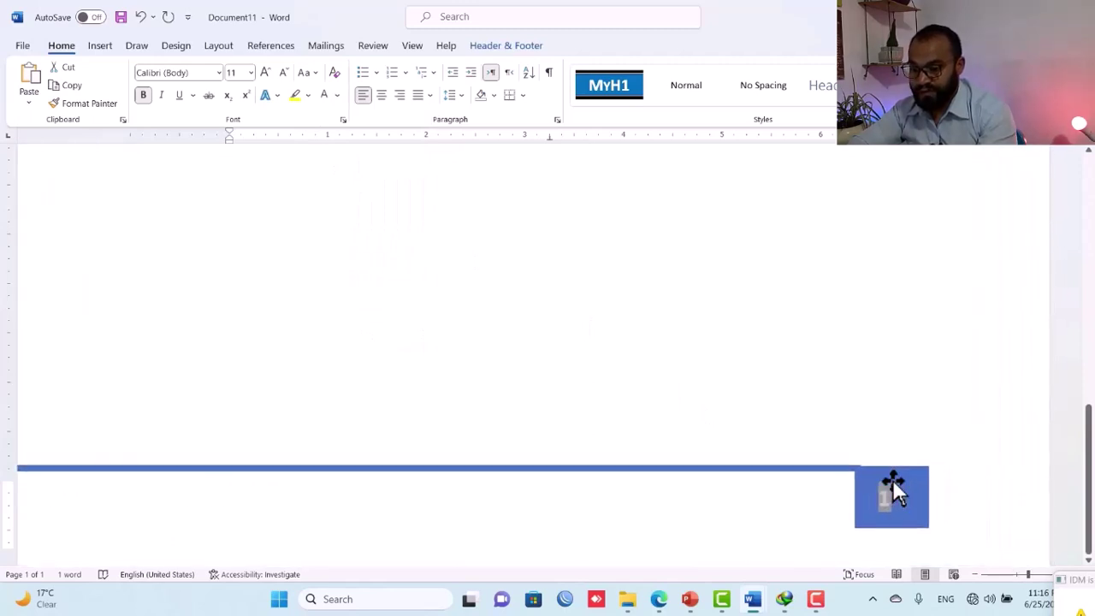
{"action": "left_click", "coordinate": [819, 467]}
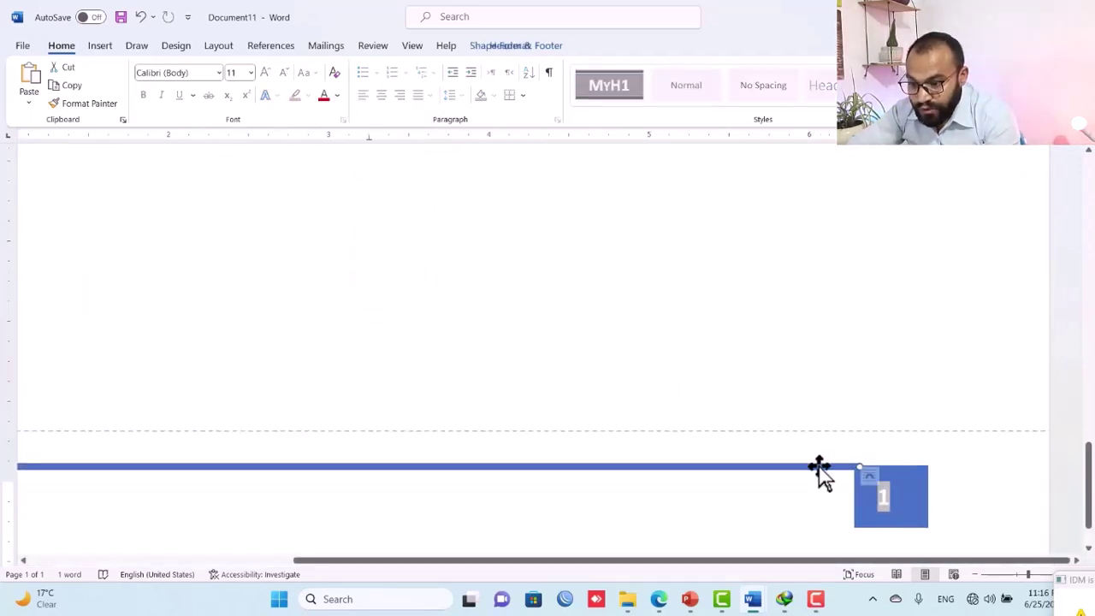
{"action": "key", "text": "Down"}
{"action": "key", "text": "Down"}
{"action": "key", "text": "Down"}
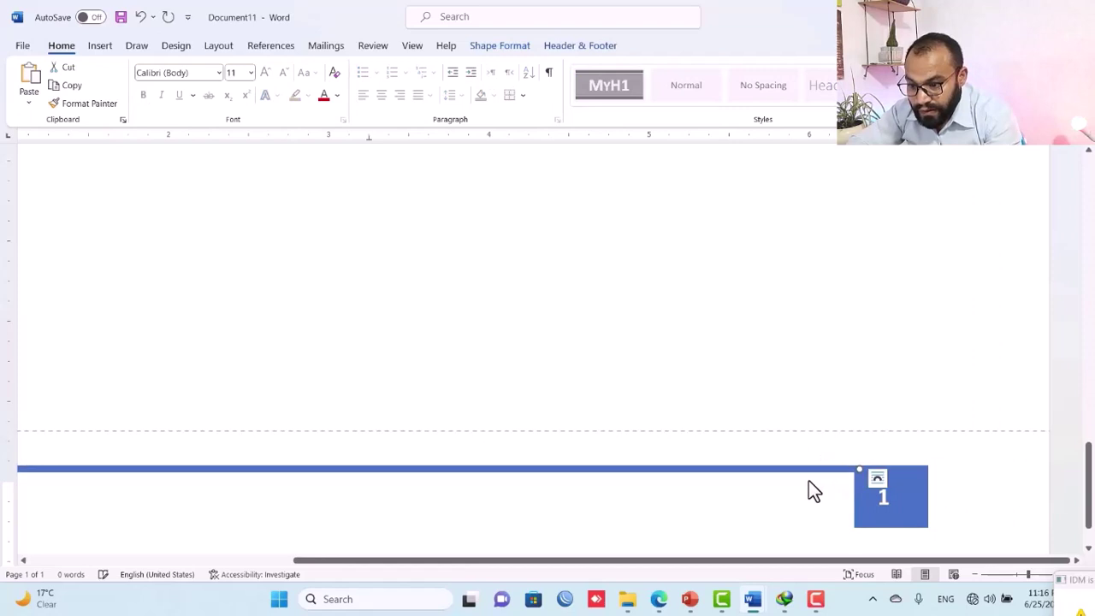
Group the blue line and the page-number square into a single shape
{"action": "left_click", "coordinate": [911, 521]}
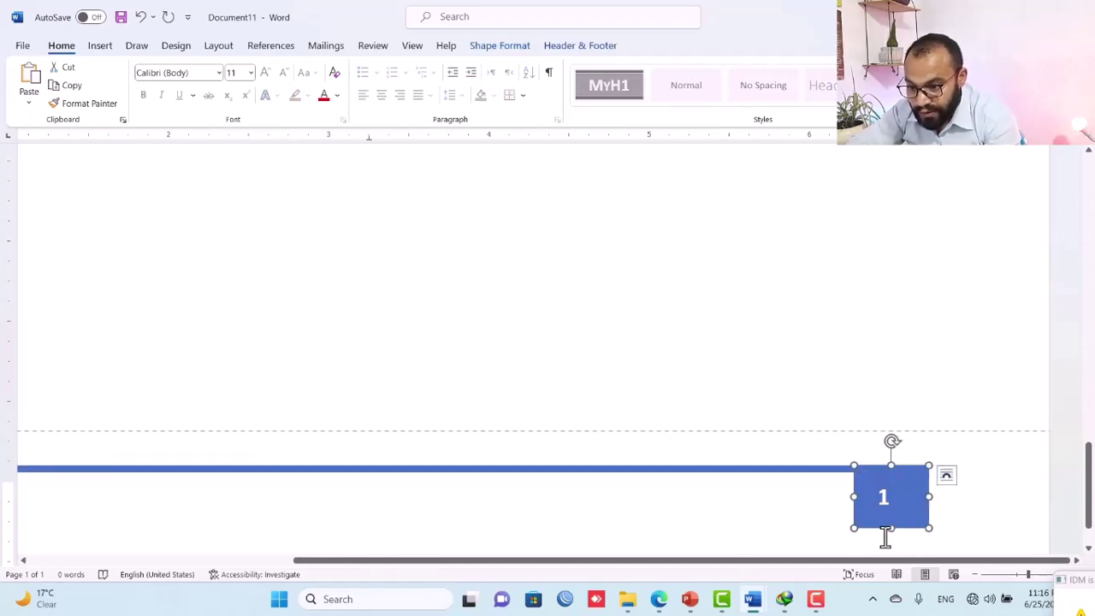
{"action": "left_click", "coordinate": [789, 470]}
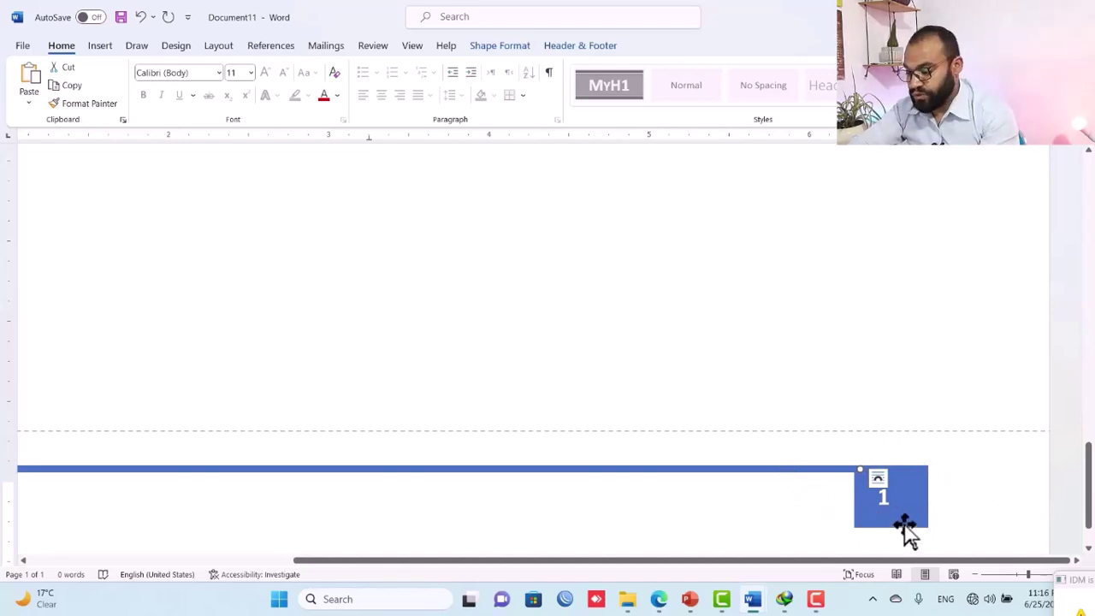
{"action": "left_click", "coordinate": [907, 531]}
{"action": "right_click", "coordinate": [905, 529]}
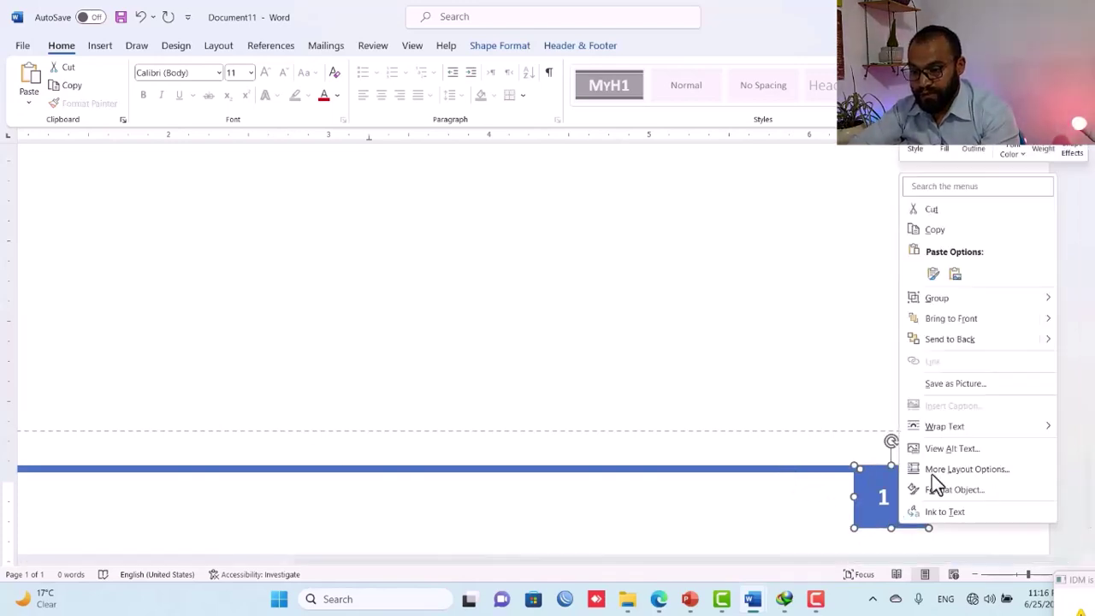
{"action": "mouse_move", "coordinate": [975, 302]}
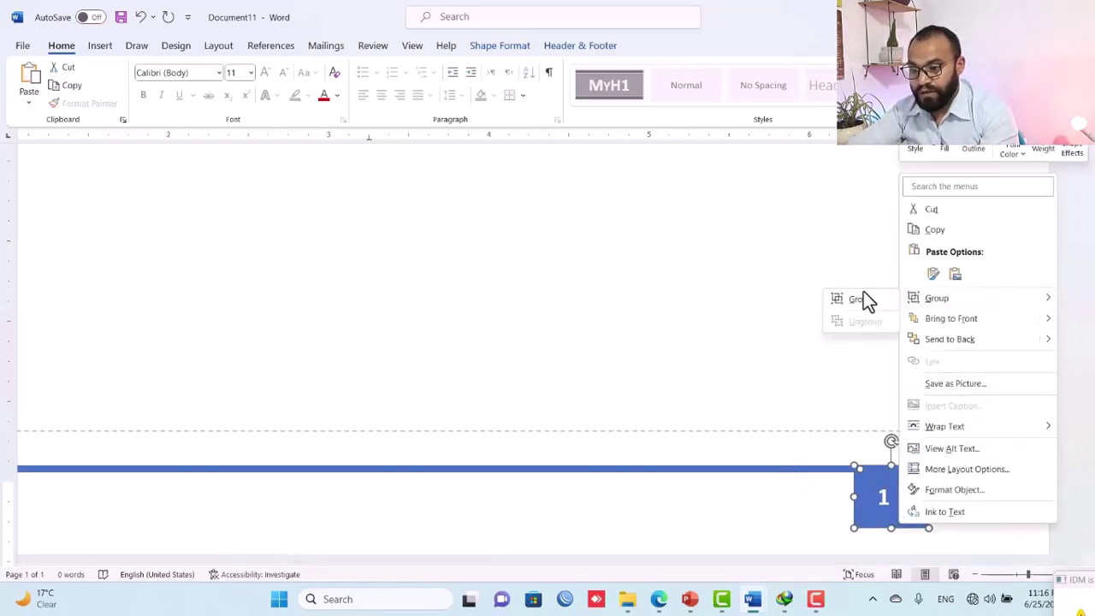
{"action": "left_click", "coordinate": [857, 299]}
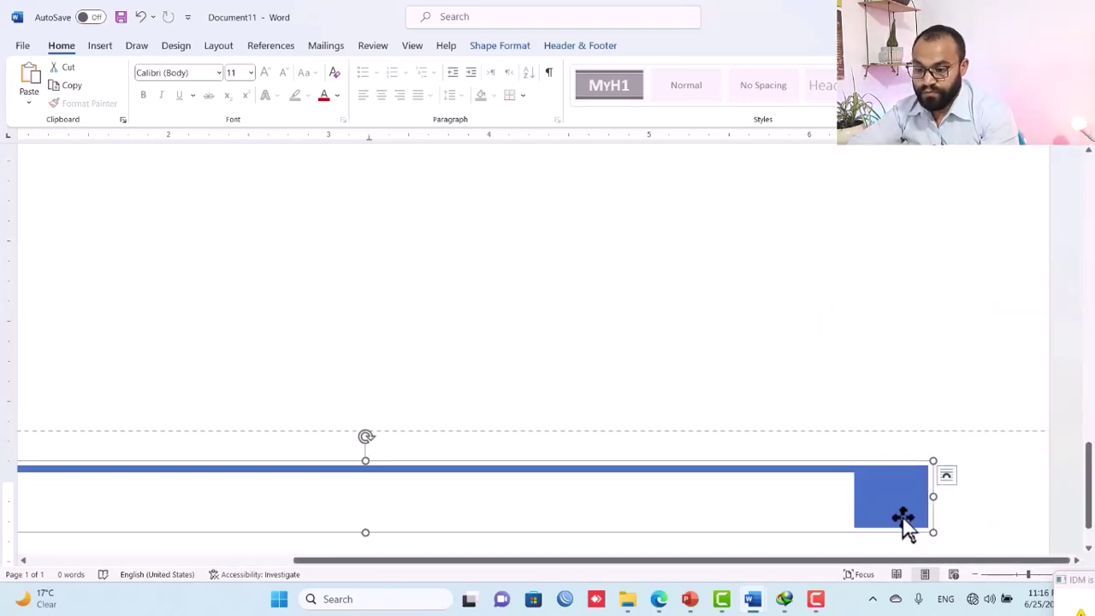
{"action": "left_click", "coordinate": [994, 491]}
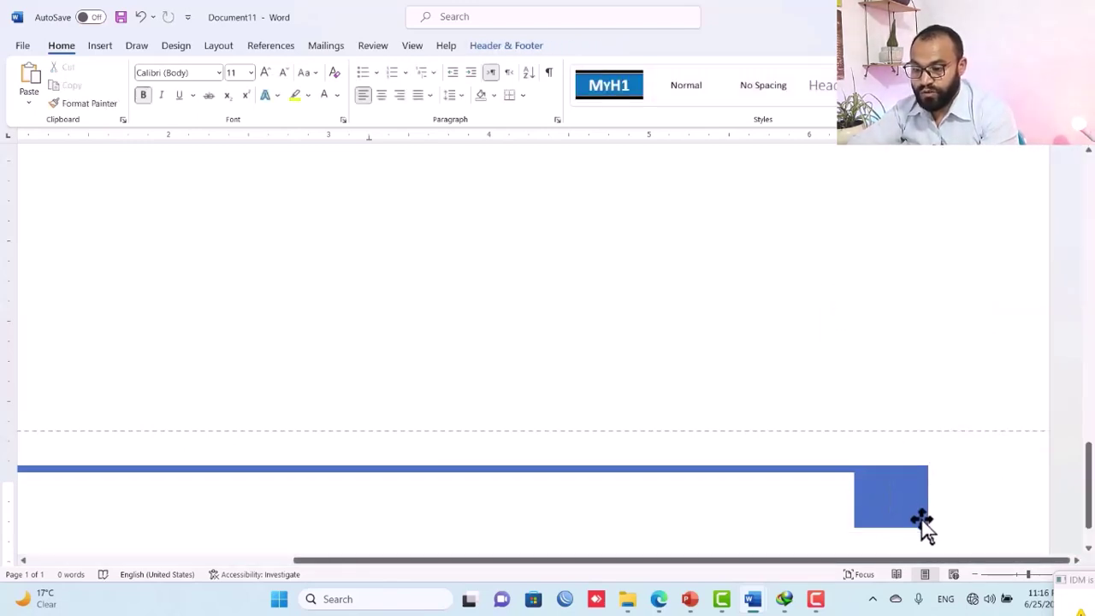
{"action": "left_click", "coordinate": [922, 514]}
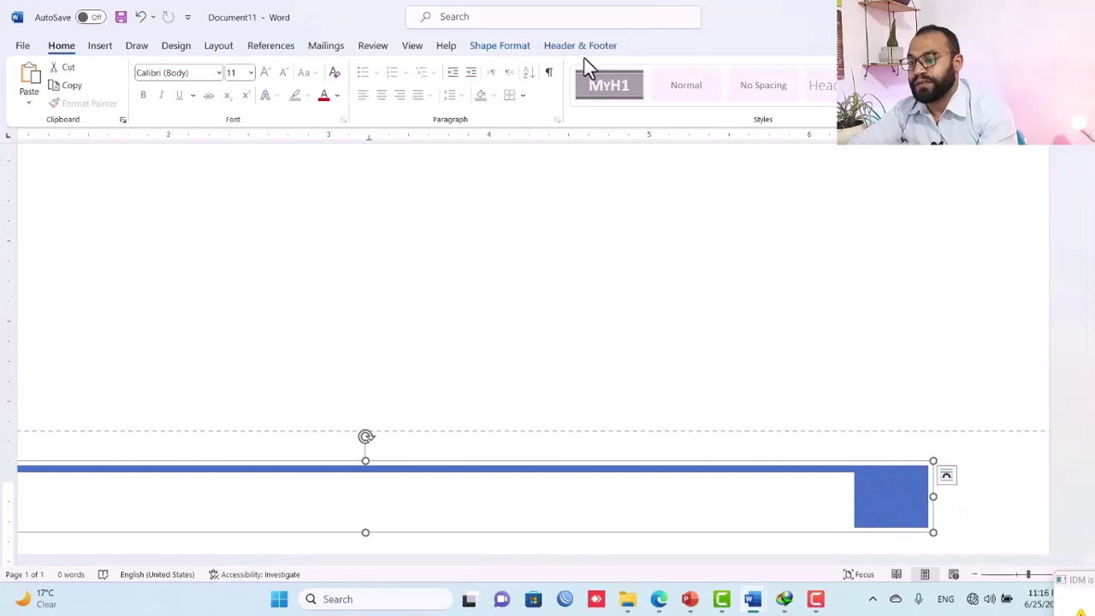
{"action": "left_click", "coordinate": [504, 49]}
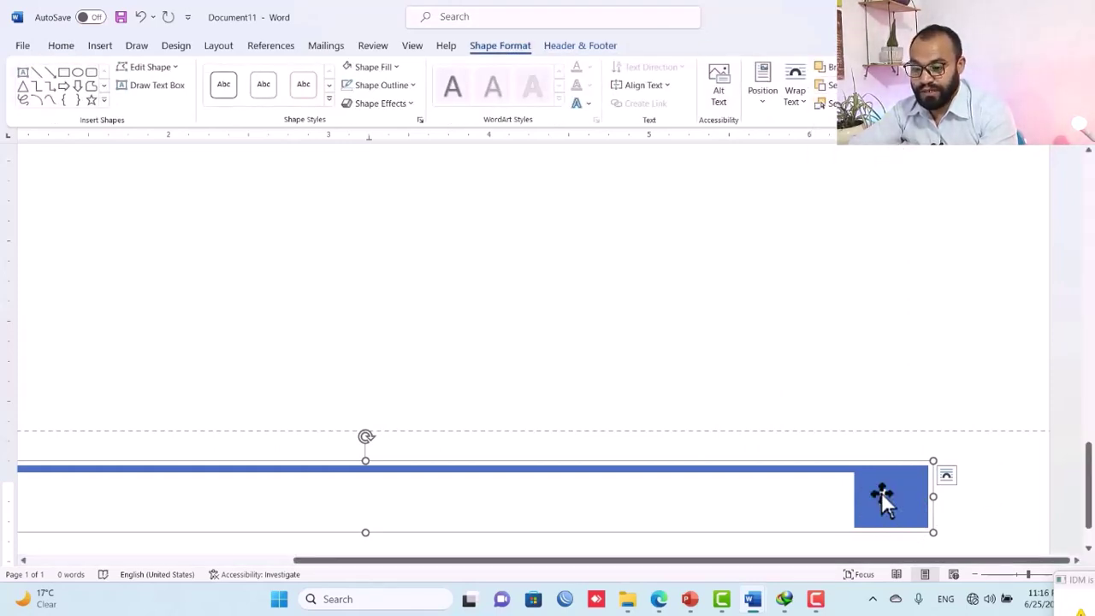
{"action": "left_click", "coordinate": [960, 516]}
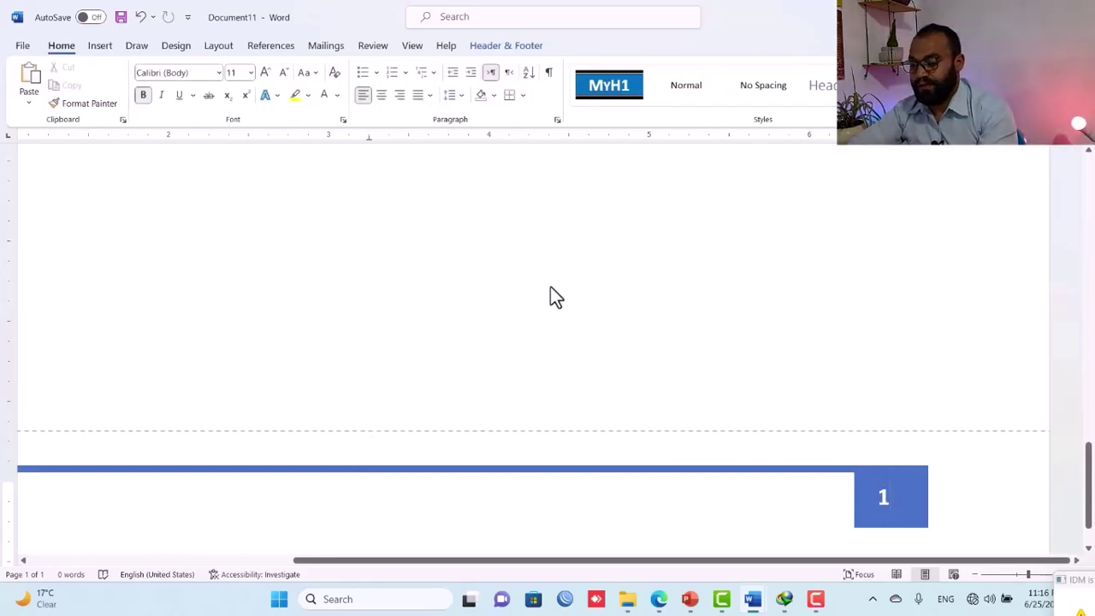
Pull the footer group's left edge in so it starts just before 'Tech GAP'
{"action": "double_click", "coordinate": [477, 324]}
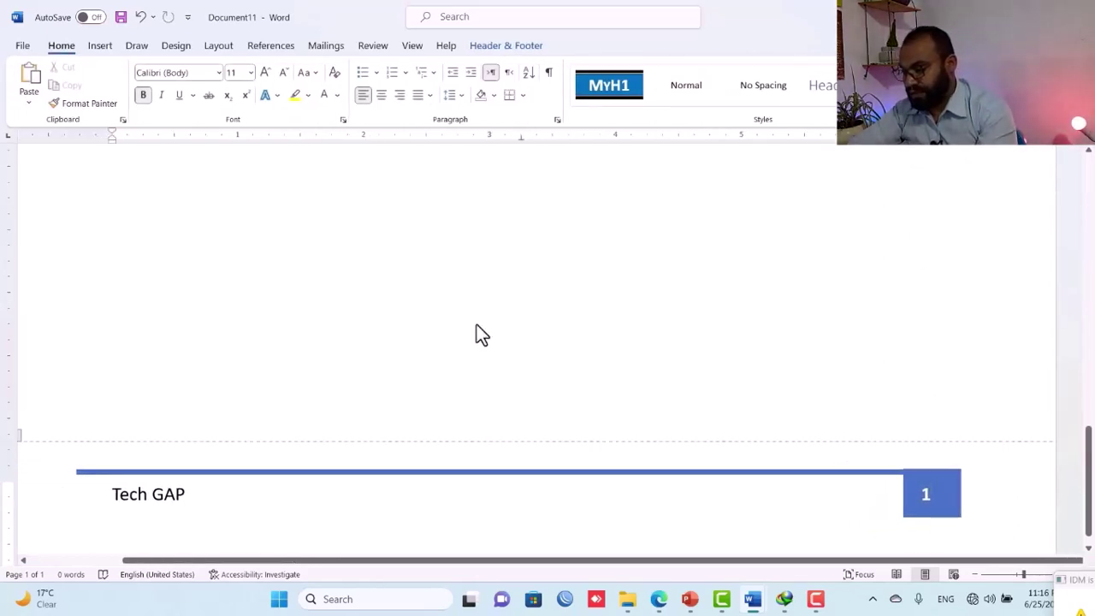
{"action": "left_click", "coordinate": [228, 499]}
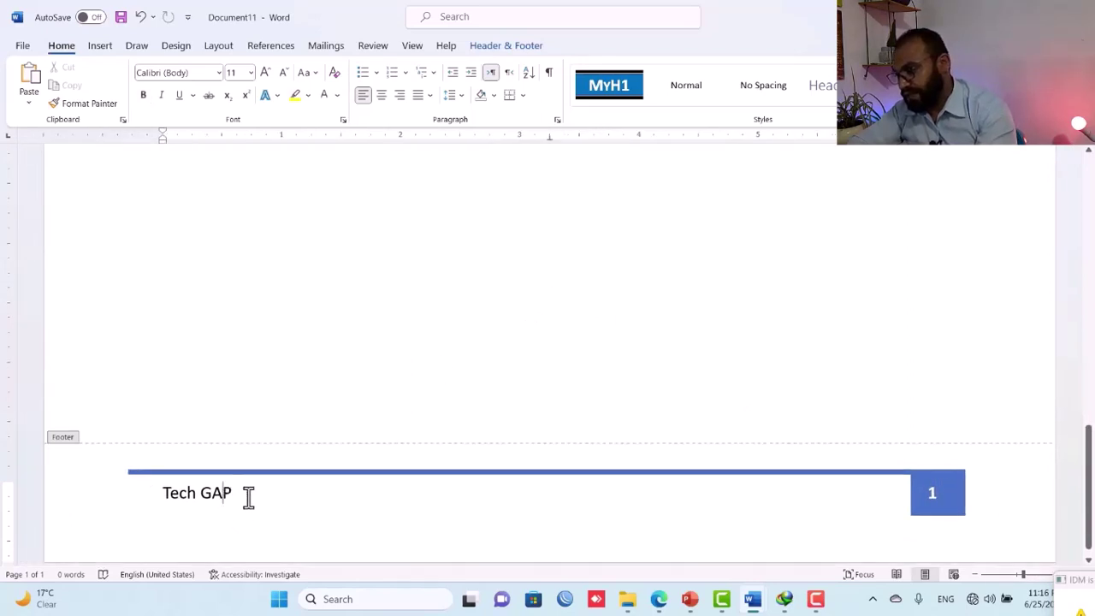
{"action": "left_click_drag", "start_coordinate": [240, 499], "coordinate": [179, 492]}
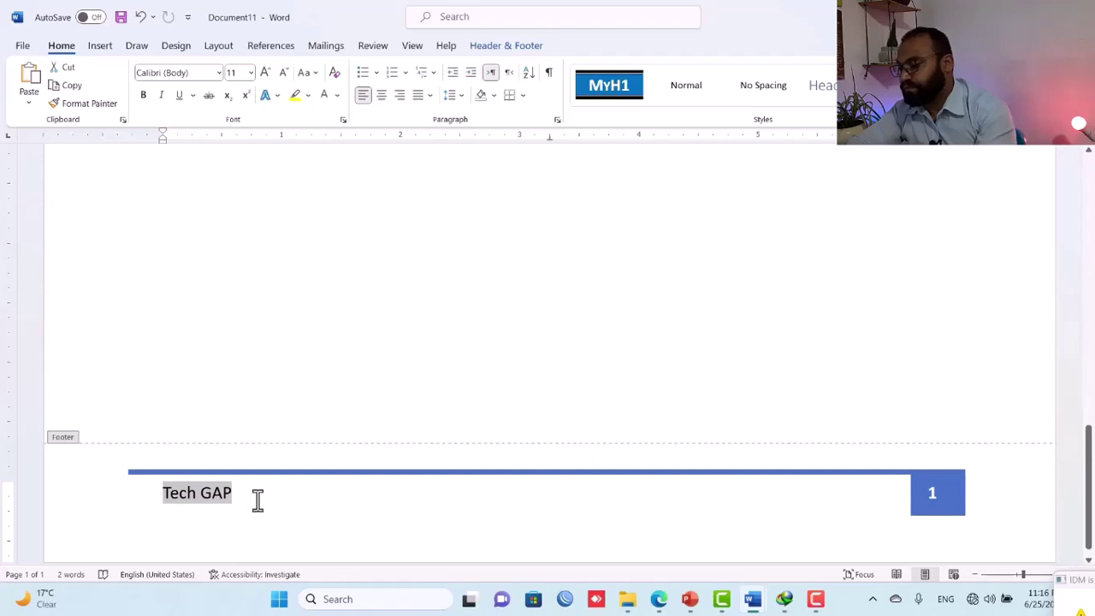
{"action": "left_click", "coordinate": [173, 472]}
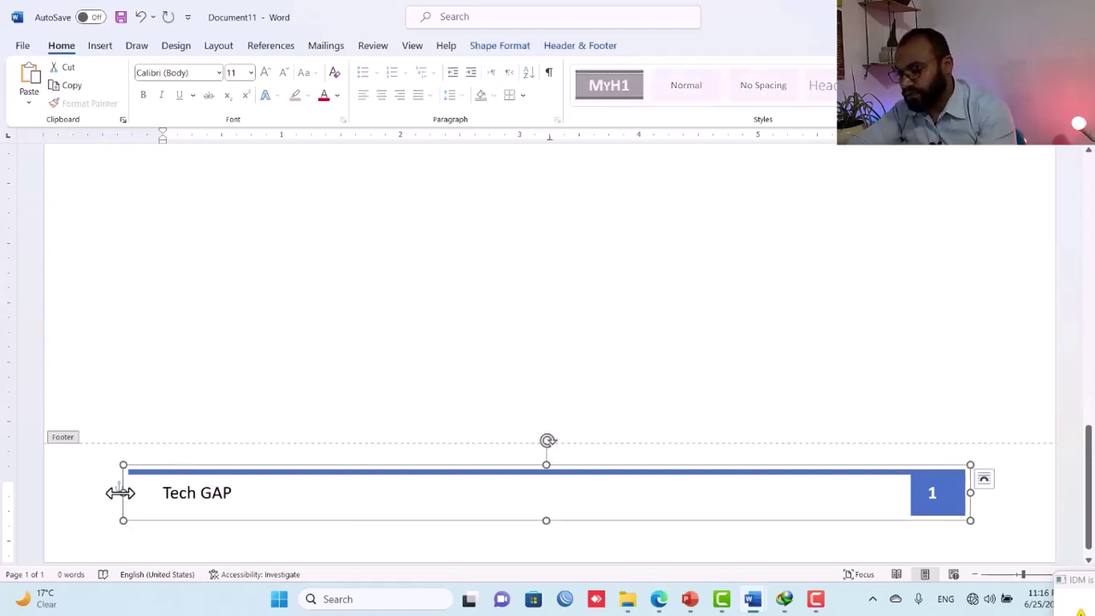
{"action": "left_click_drag", "start_coordinate": [121, 493], "coordinate": [149, 493]}
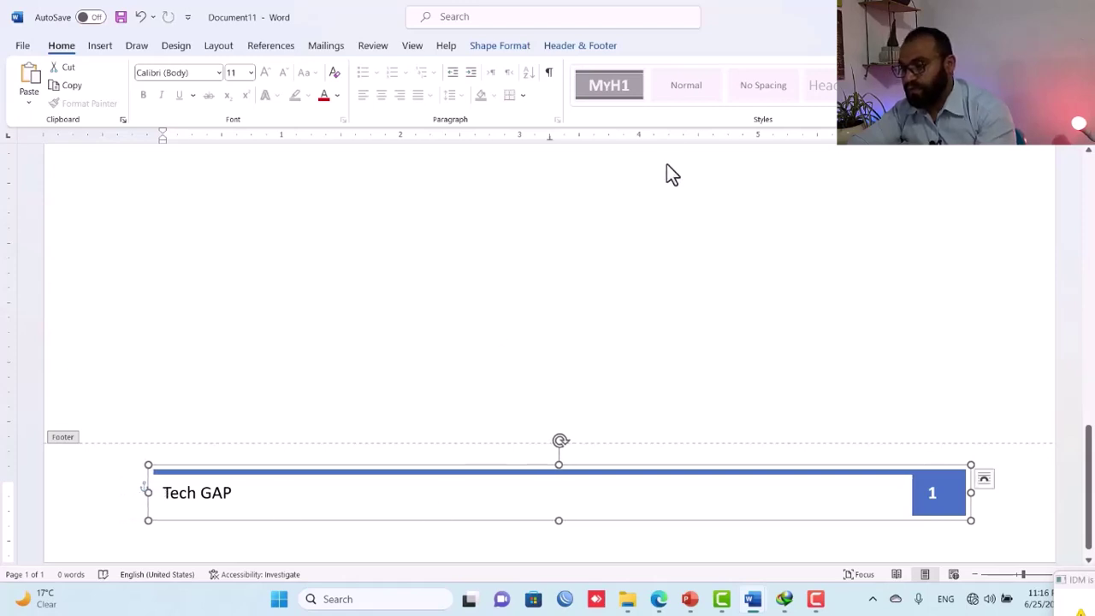
{"action": "left_click", "coordinate": [582, 45]}
Close footer editing and add new pages with Ctrl+Enter page breaks, each with a numbered footer
{"action": "left_click", "coordinate": [807, 82]}
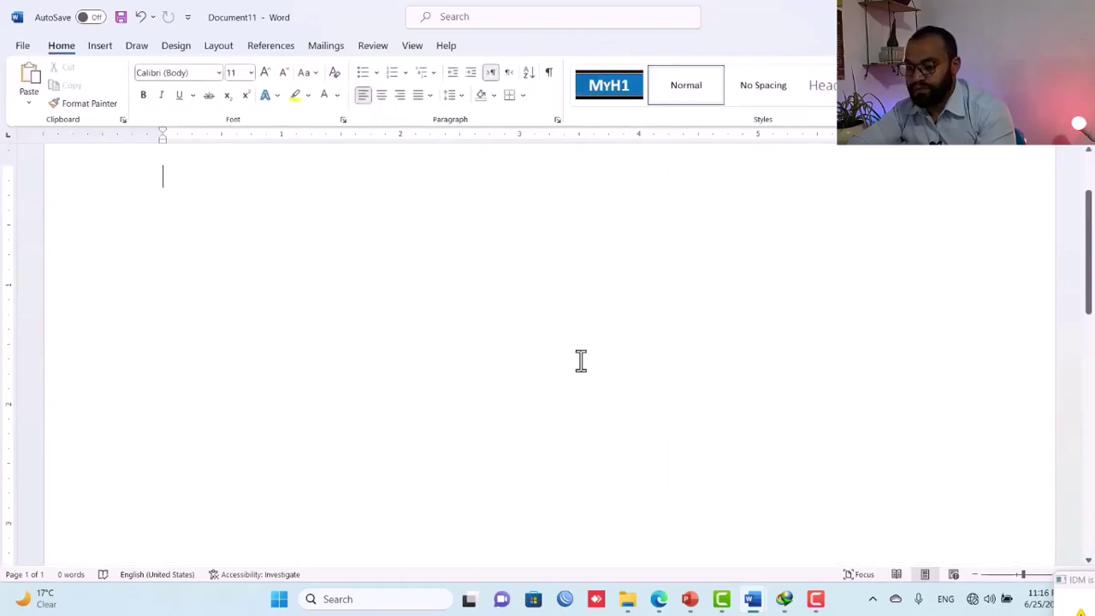
{"action": "scroll", "coordinate": [537, 385], "scroll_direction": "up", "scroll_amount": 2}
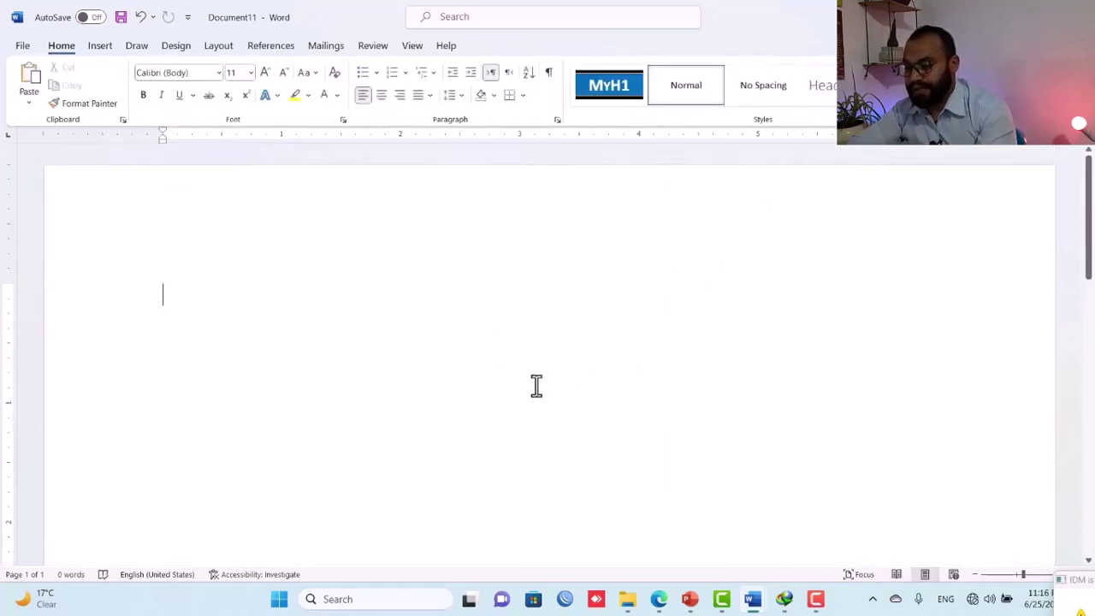
{"action": "key", "text": "ctrl+Return"}
{"action": "key", "text": "ctrl+Return"}
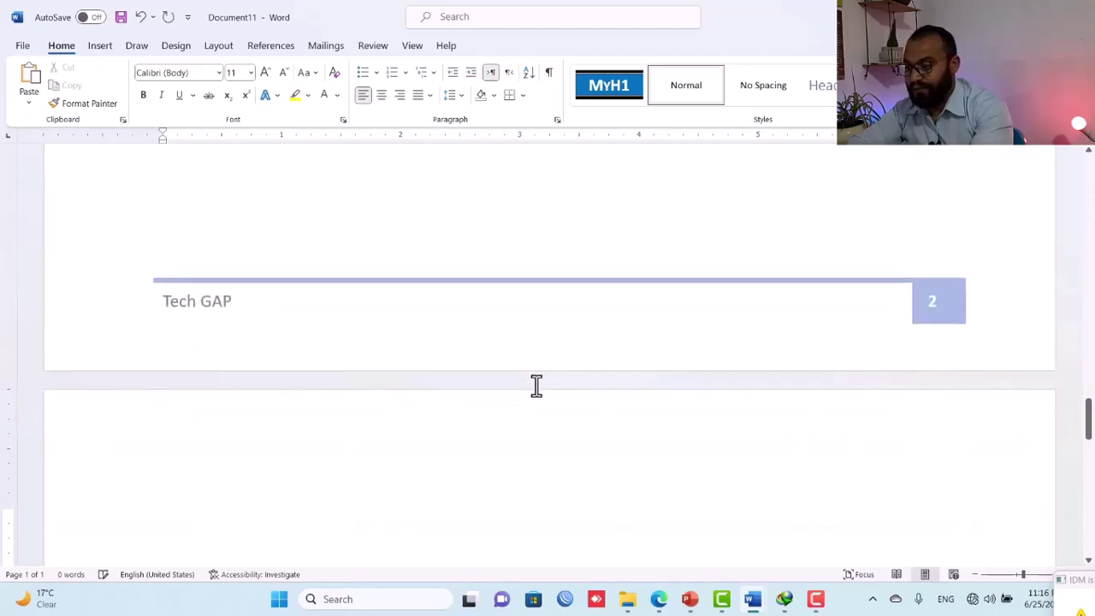
{"action": "key", "text": "ctrl+Return"}
{"action": "key", "text": "ctrl+Return"}
{"action": "key", "text": "ctrl+Return"}
{"action": "key", "text": "ctrl+Return"}
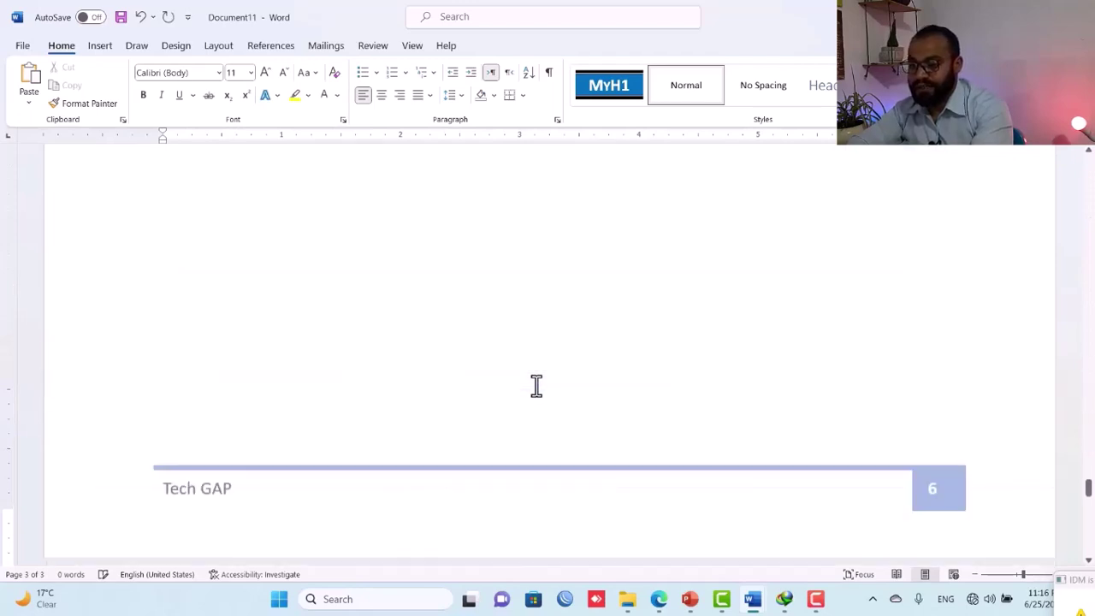
{"action": "key", "text": "ctrl+Return"}
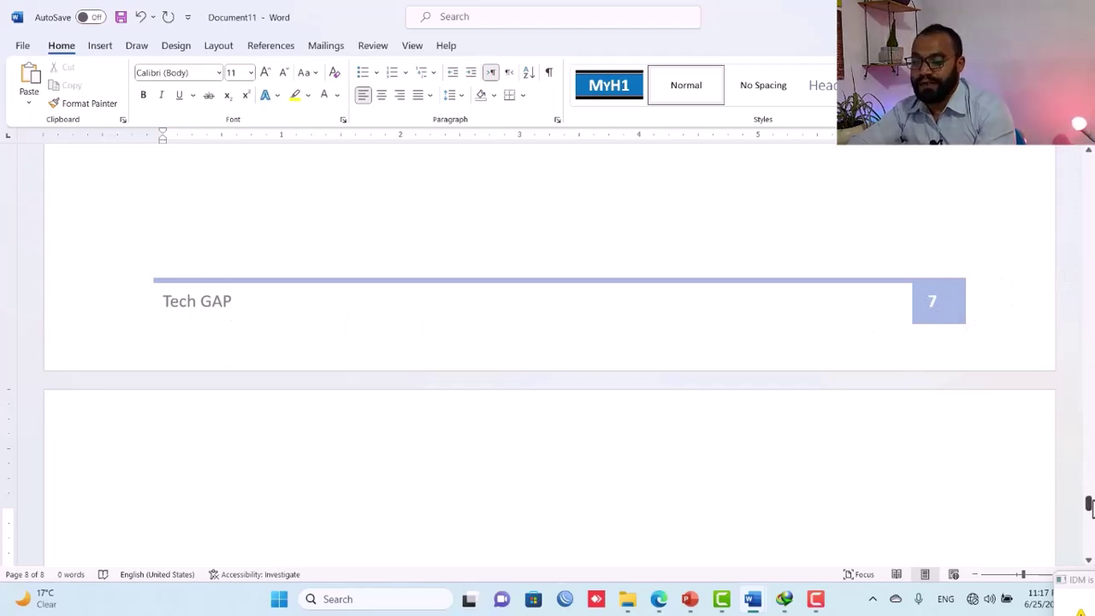
Reopen the footer, select all its content, and show the Bottom of Page number gallery
{"action": "double_click", "coordinate": [857, 314]}
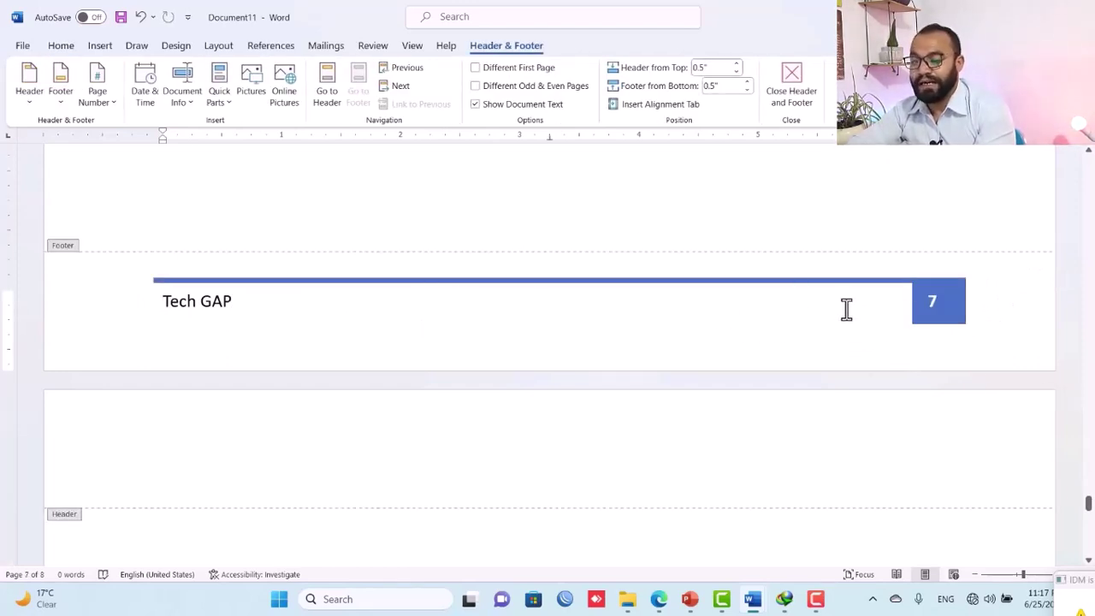
{"action": "key", "text": "ctrl+a"}
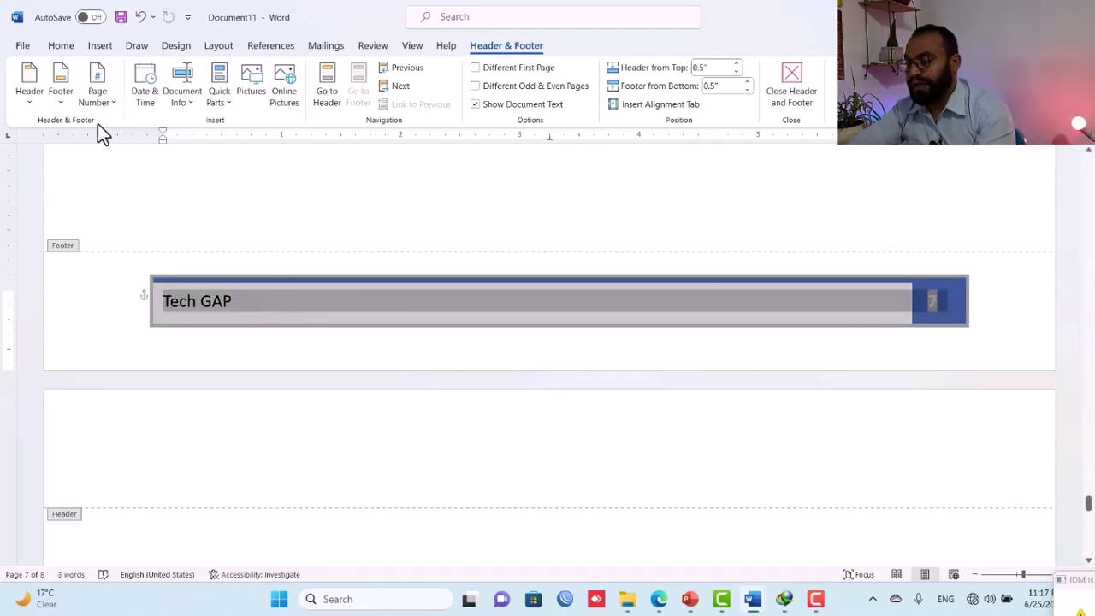
{"action": "left_click", "coordinate": [111, 104]}
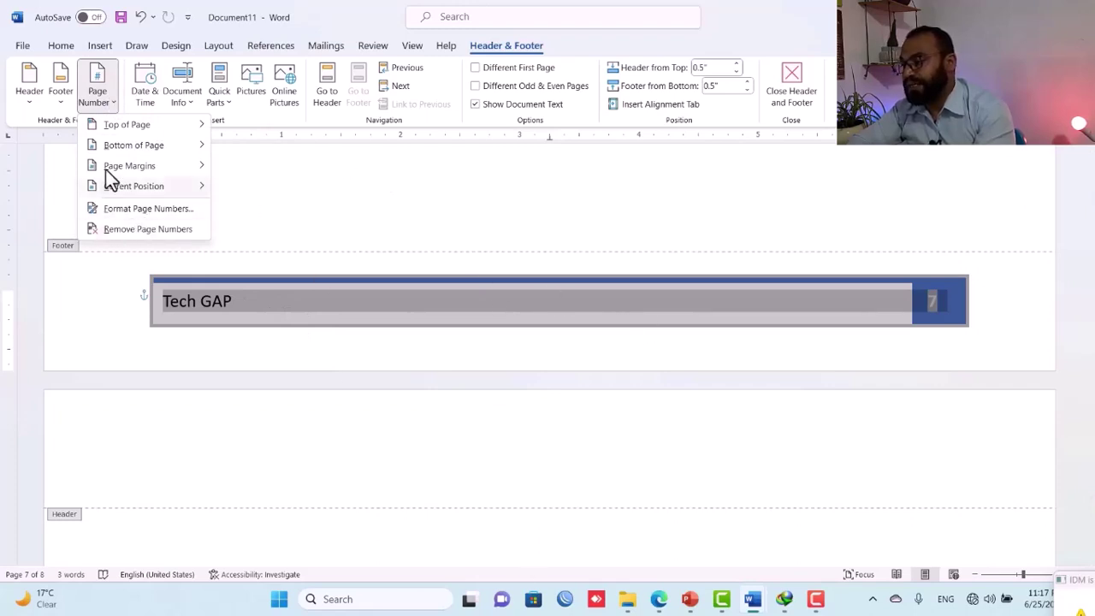
{"action": "mouse_move", "coordinate": [174, 142]}
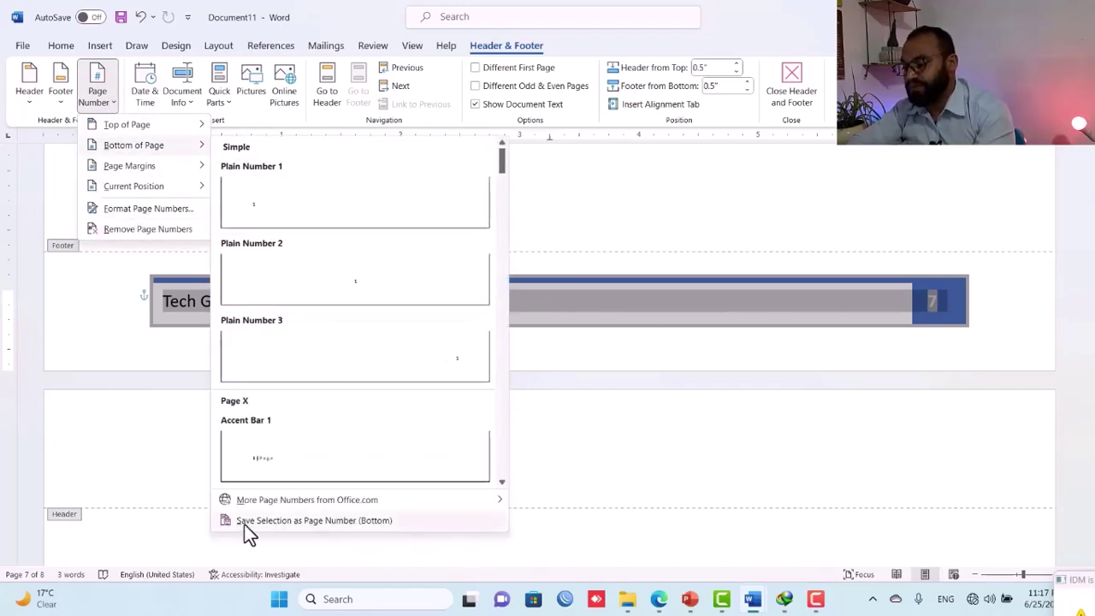
Save the selected footer as a Page Number (Bottom) building block named MyPageNo
{"action": "left_click", "coordinate": [392, 525]}
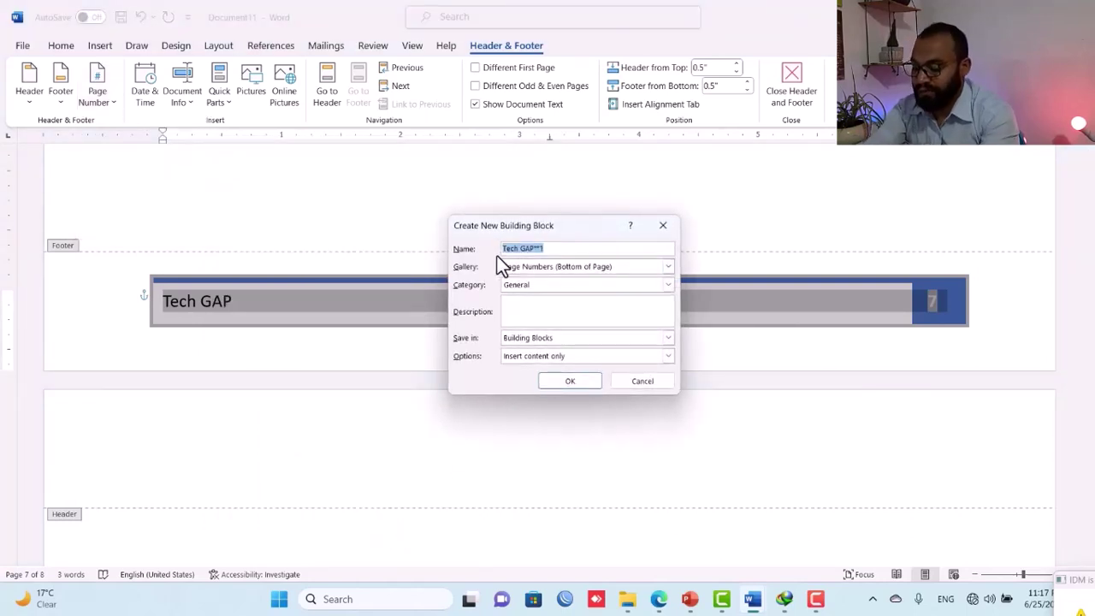
{"action": "type", "text": "MyP"}
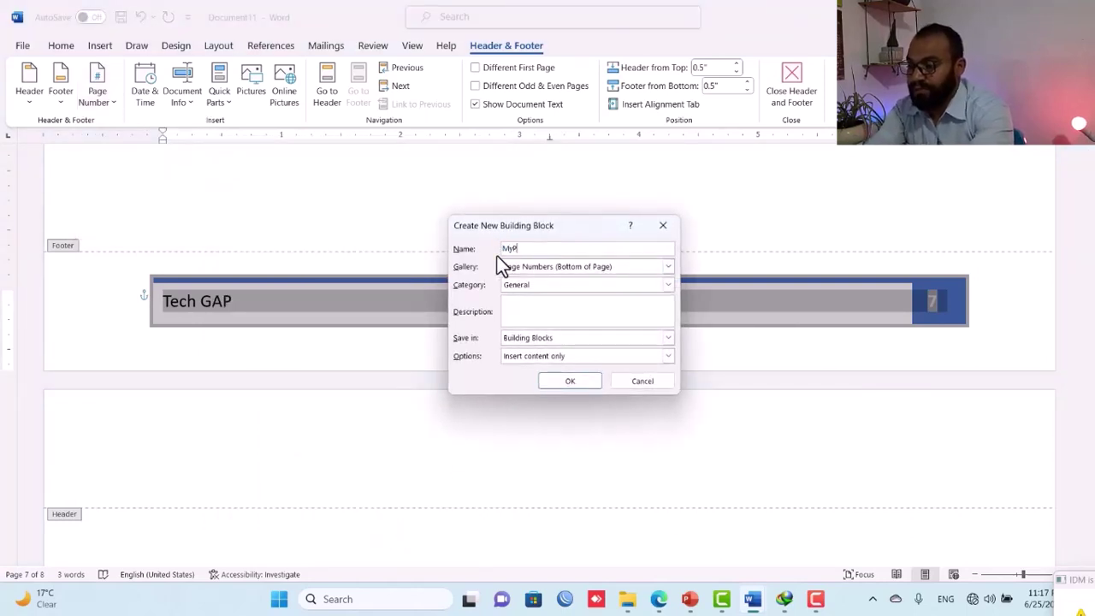
{"action": "type", "text": "ageNo"}
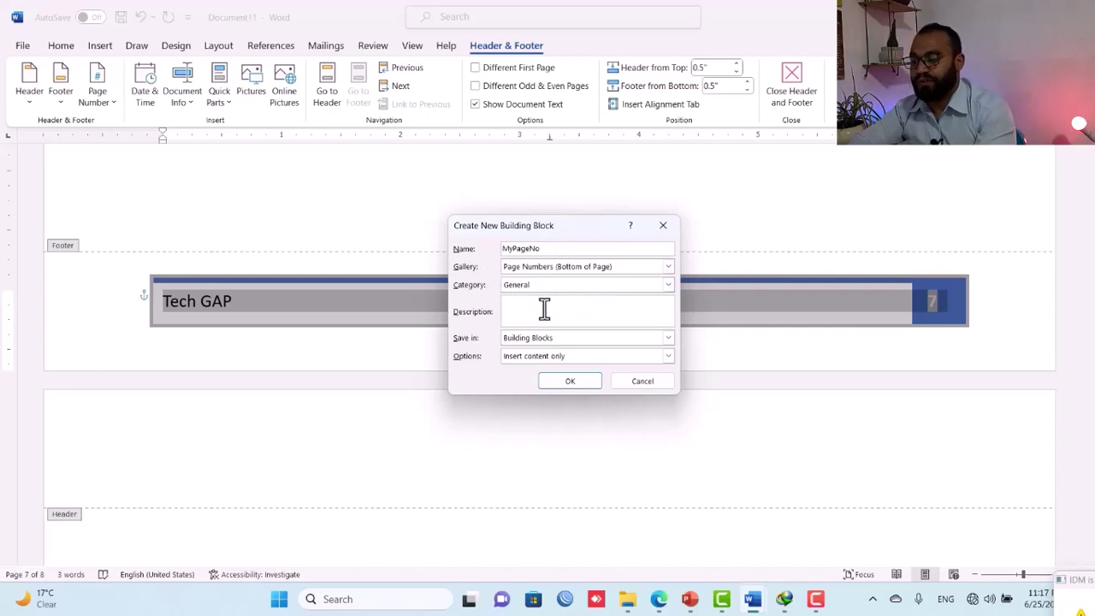
{"action": "left_click", "coordinate": [562, 381]}
Close footer editing, create a new blank document, and insert the MyPageNo bottom page number
{"action": "left_click", "coordinate": [802, 86]}
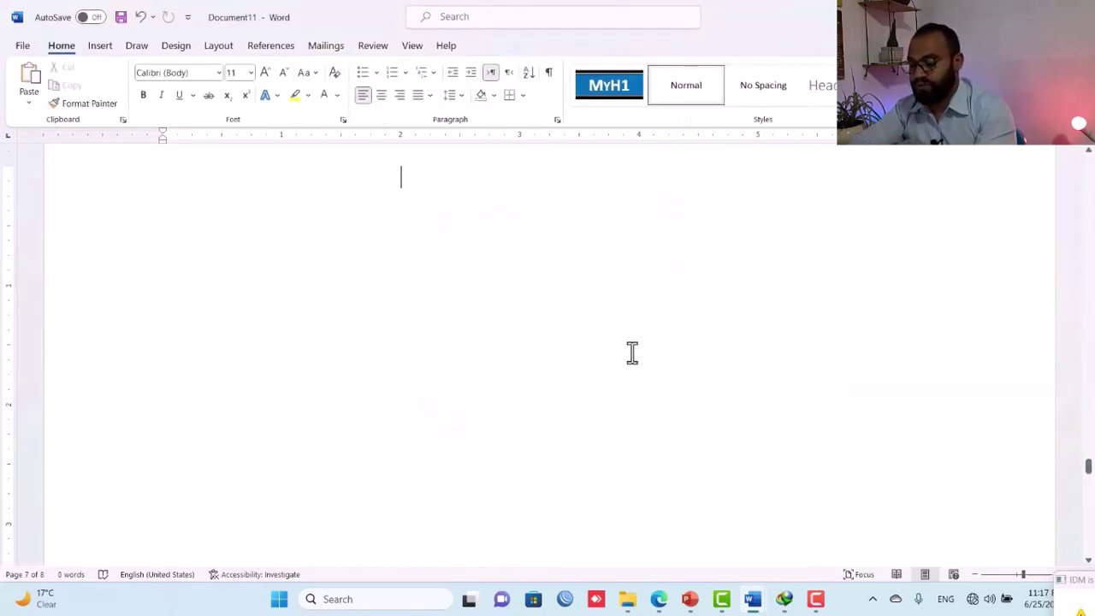
{"action": "key", "text": "ctrl+n"}
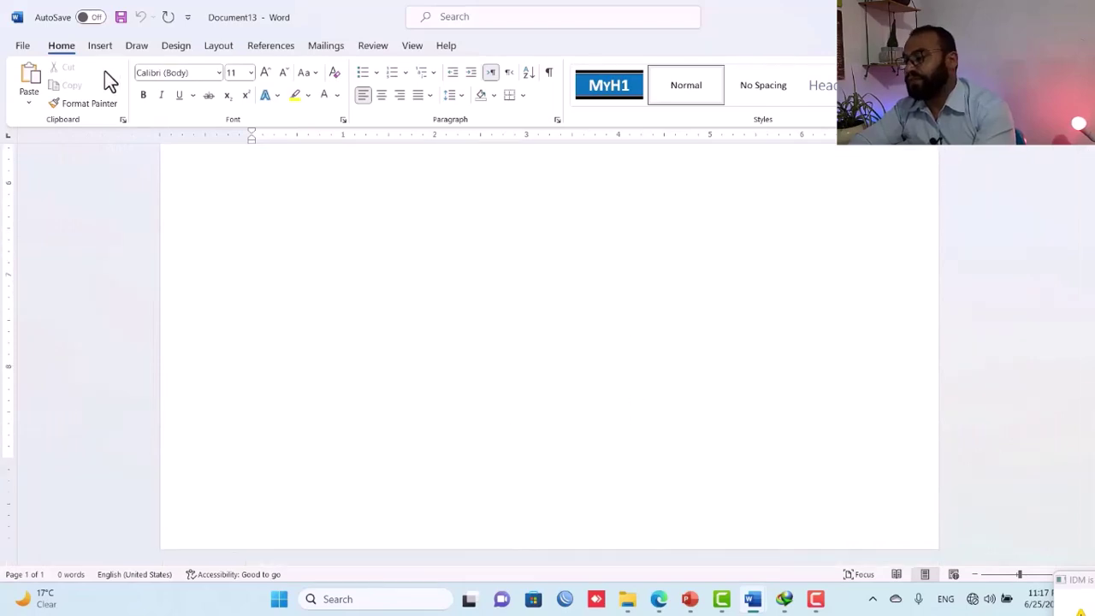
{"action": "left_click", "coordinate": [103, 47]}
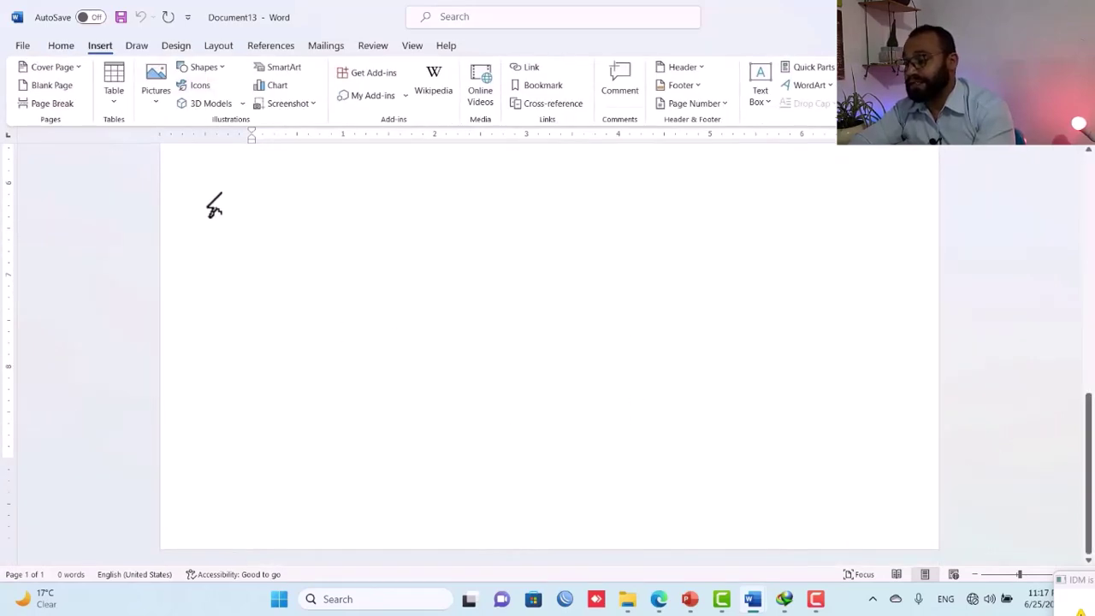
{"action": "left_click", "coordinate": [704, 107]}
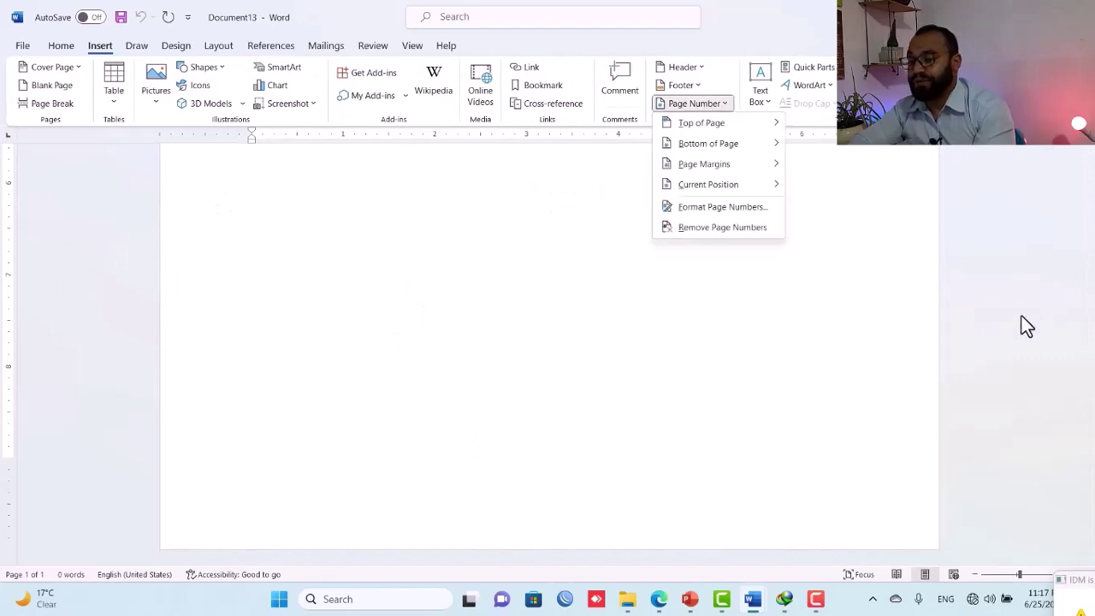
{"action": "mouse_move", "coordinate": [735, 147]}
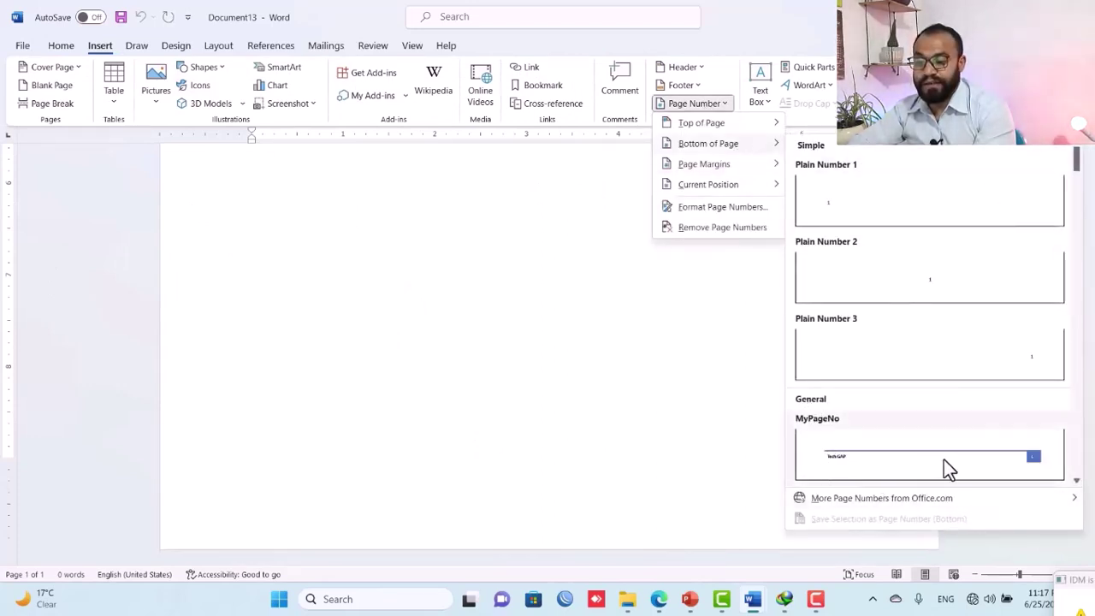
{"action": "left_click", "coordinate": [943, 461]}
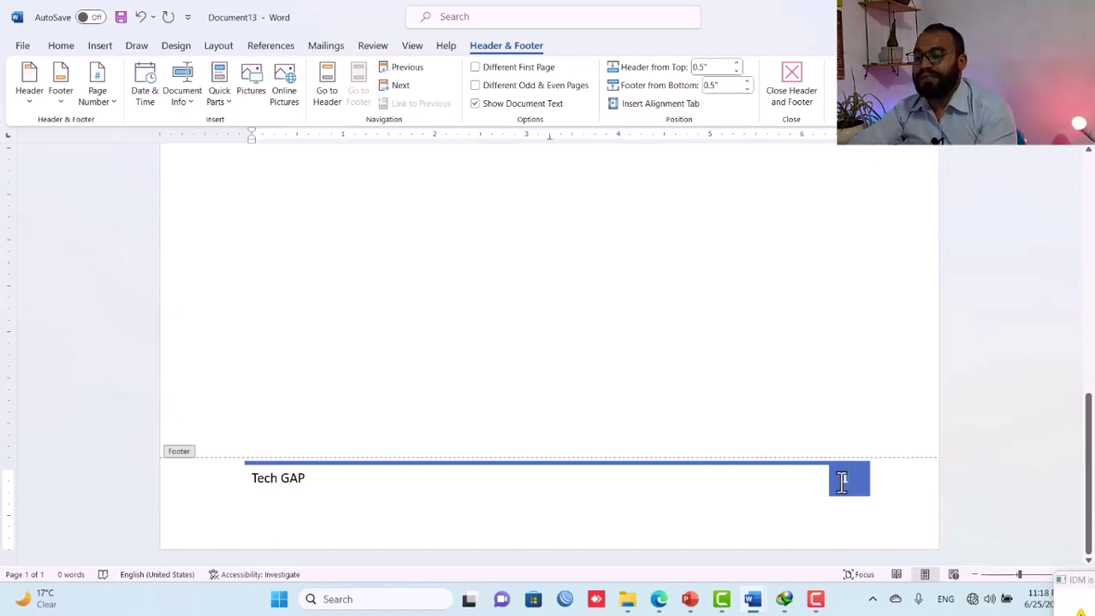
{"action": "left_click", "coordinate": [88, 97]}
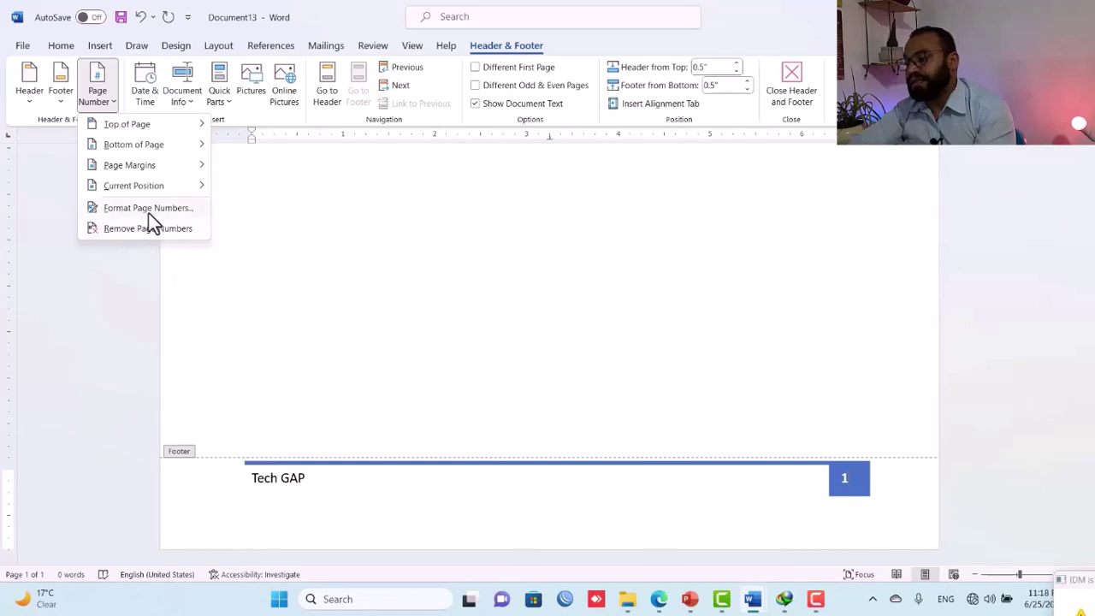
Format the footer page numbers to start at 100
{"action": "left_click", "coordinate": [172, 211]}
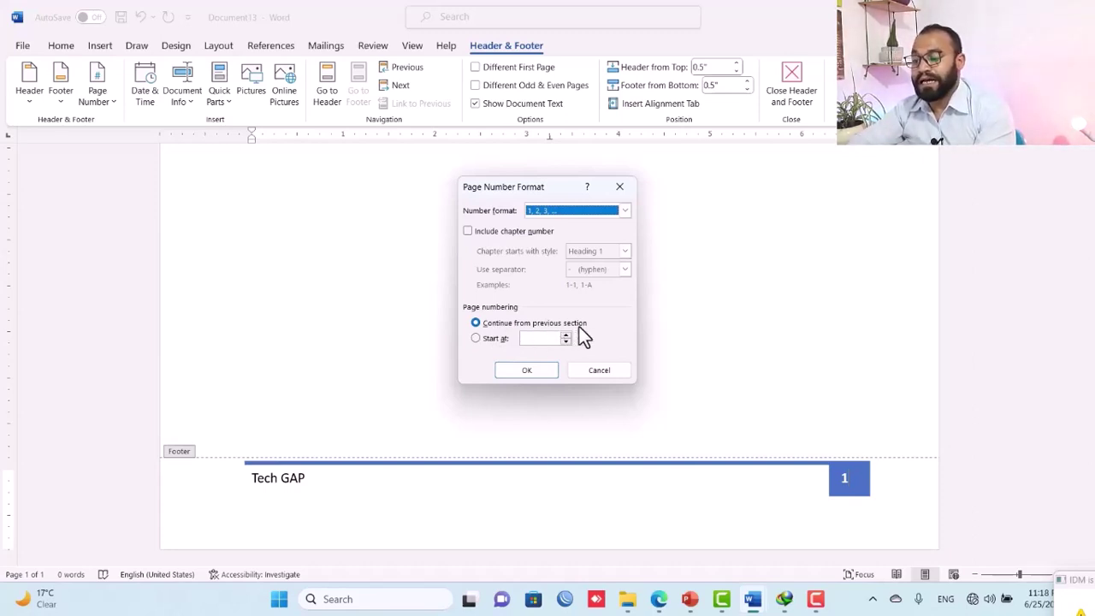
{"action": "left_click", "coordinate": [498, 340]}
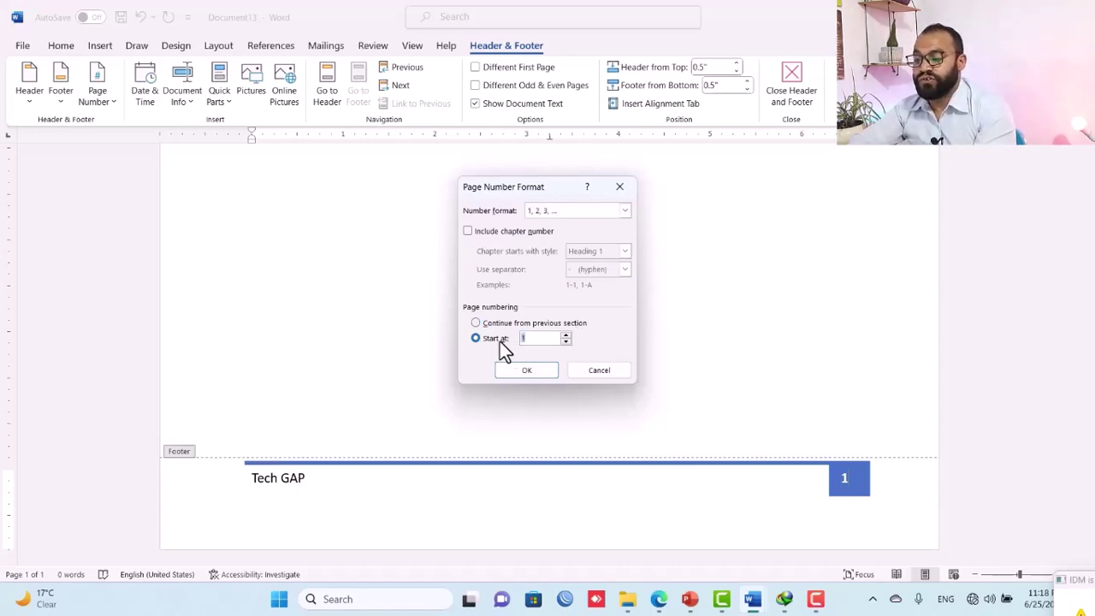
{"action": "double_click", "coordinate": [537, 340]}
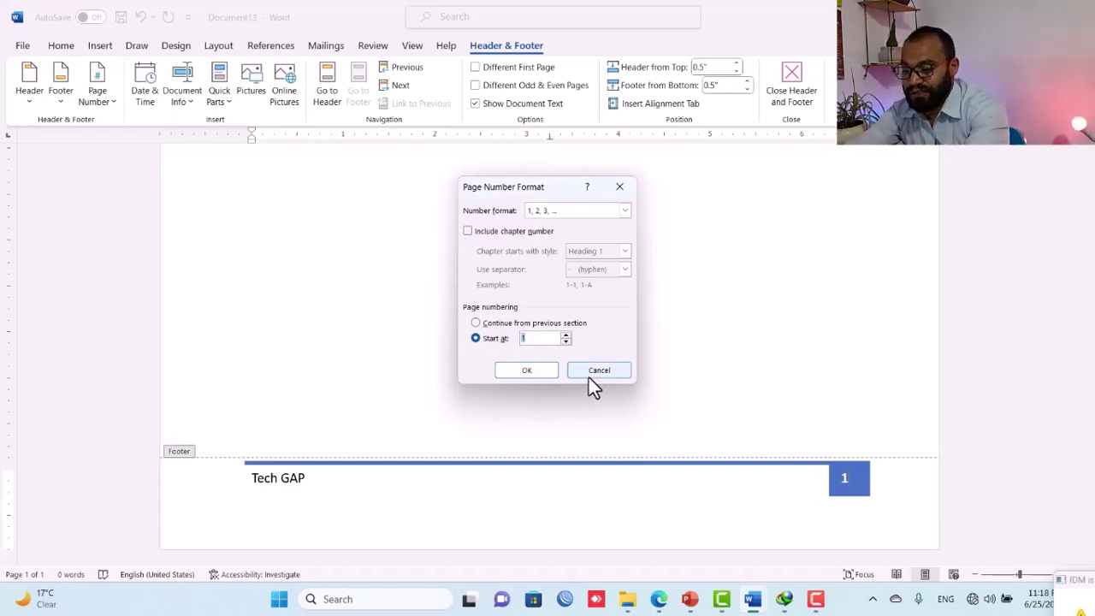
{"action": "type", "text": "100"}
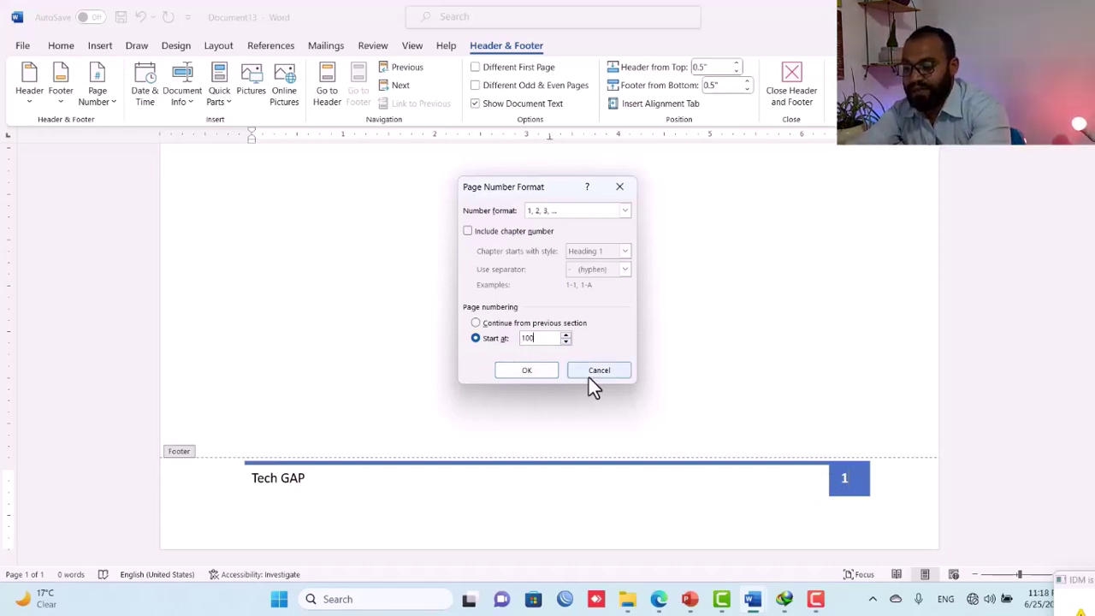
{"action": "left_click", "coordinate": [535, 371]}
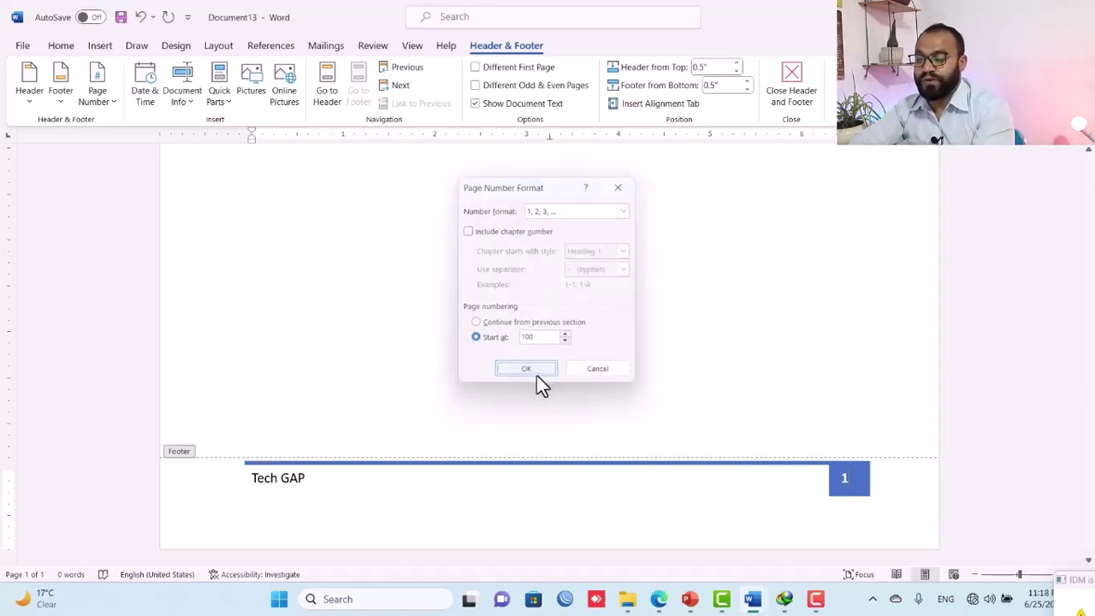
Widen the page-number box leftward so the number 100 fits
{"action": "left_click", "coordinate": [839, 498]}
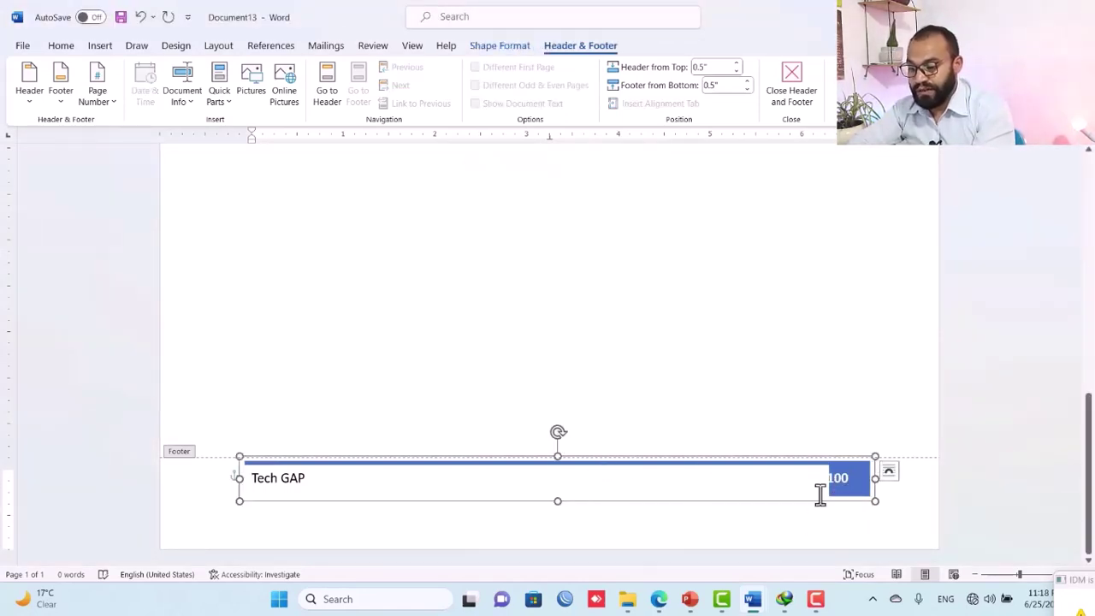
{"action": "left_click", "coordinate": [843, 499]}
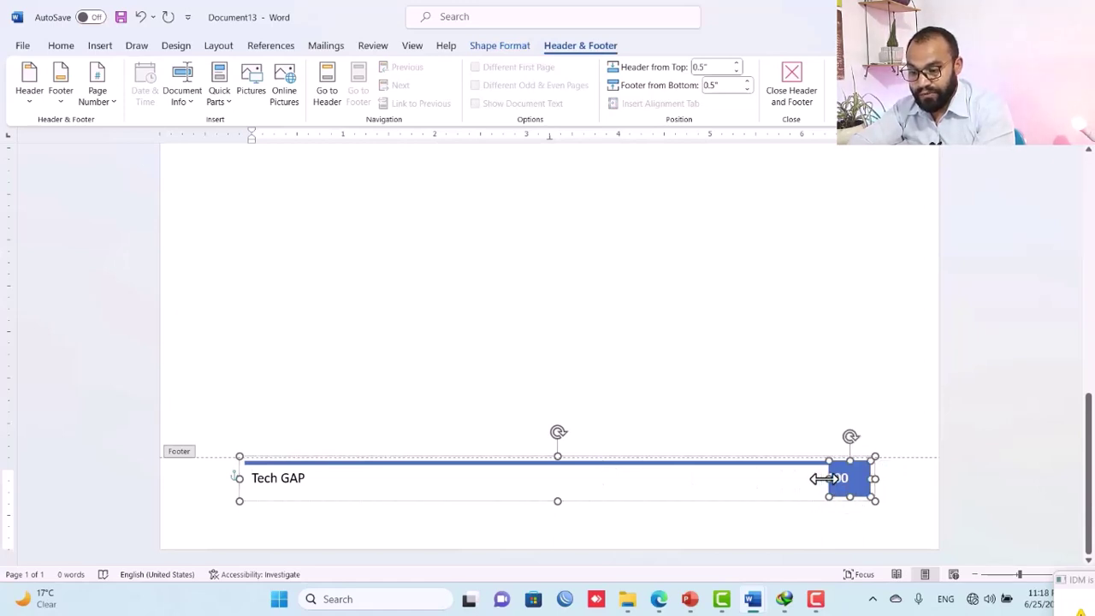
{"action": "left_click_drag", "start_coordinate": [823, 478], "coordinate": [861, 482]}
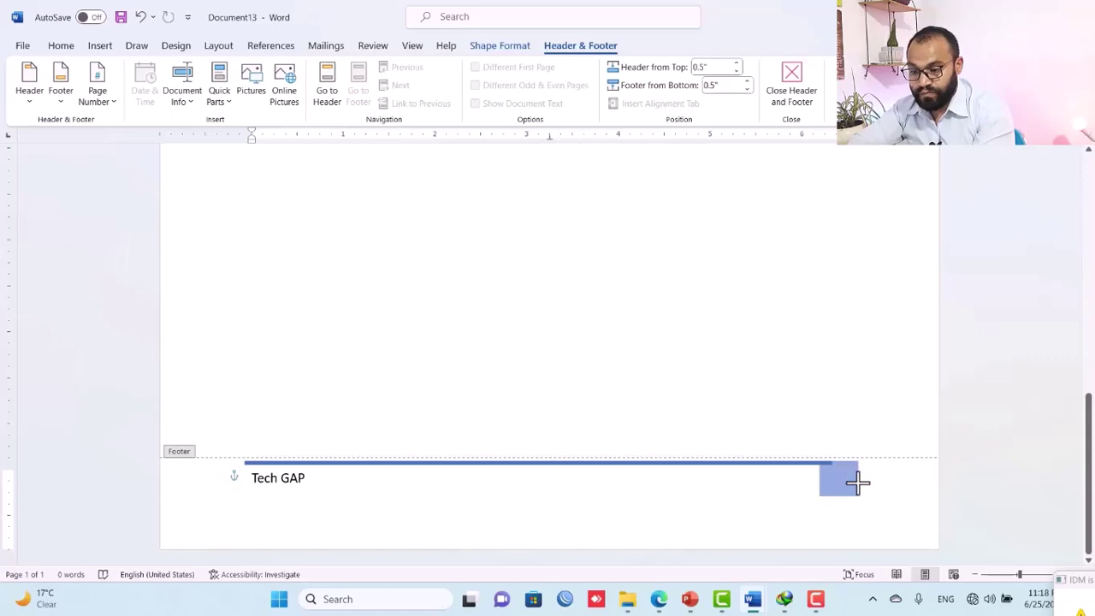
Close the footer, scroll through the six pages numbered from 100, and reopen the footer
{"action": "left_click", "coordinate": [810, 89]}
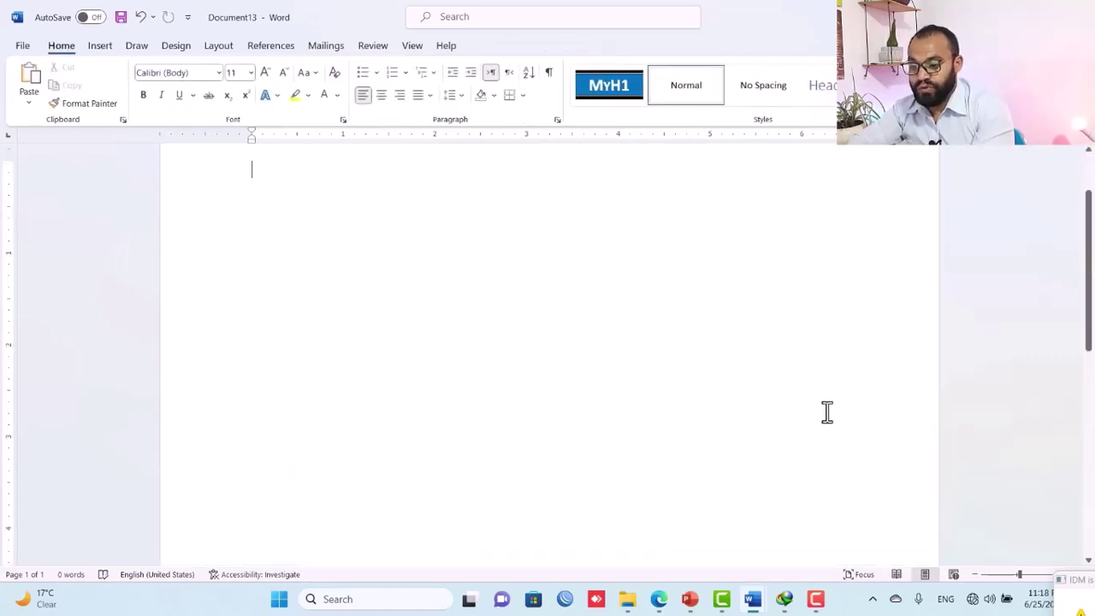
{"action": "scroll", "coordinate": [828, 412], "scroll_direction": "down", "scroll_amount": 10}
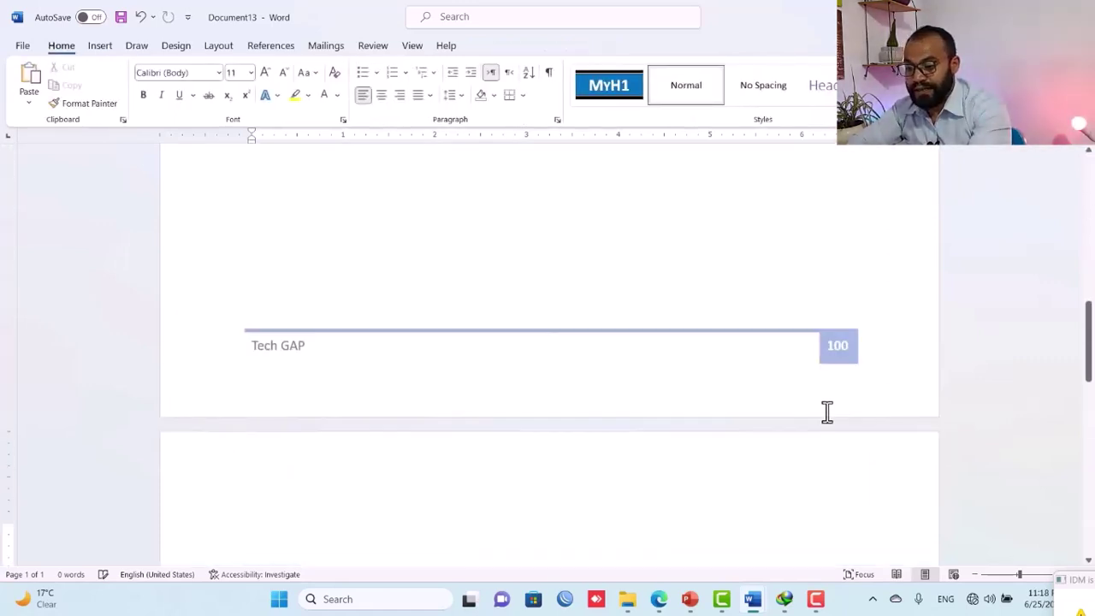
{"action": "scroll", "coordinate": [827, 412], "scroll_direction": "down", "scroll_amount": 10}
{"action": "scroll", "coordinate": [827, 413], "scroll_direction": "down", "scroll_amount": 10}
{"action": "scroll", "coordinate": [827, 412], "scroll_direction": "down", "scroll_amount": 10}
{"action": "scroll", "coordinate": [827, 412], "scroll_direction": "down", "scroll_amount": 10}
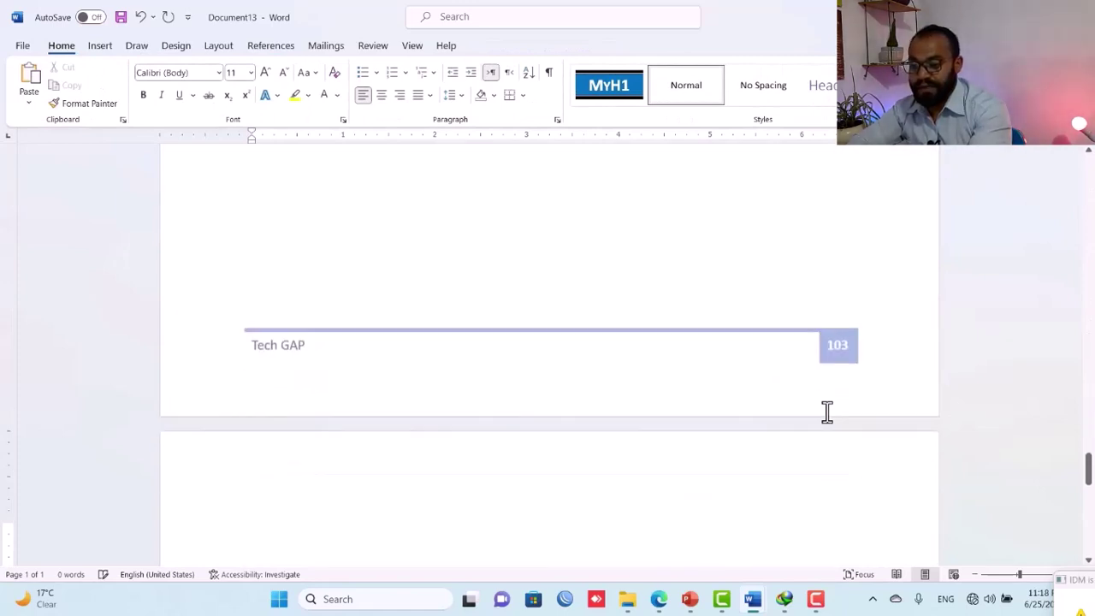
{"action": "scroll", "coordinate": [827, 412], "scroll_direction": "down", "scroll_amount": 10}
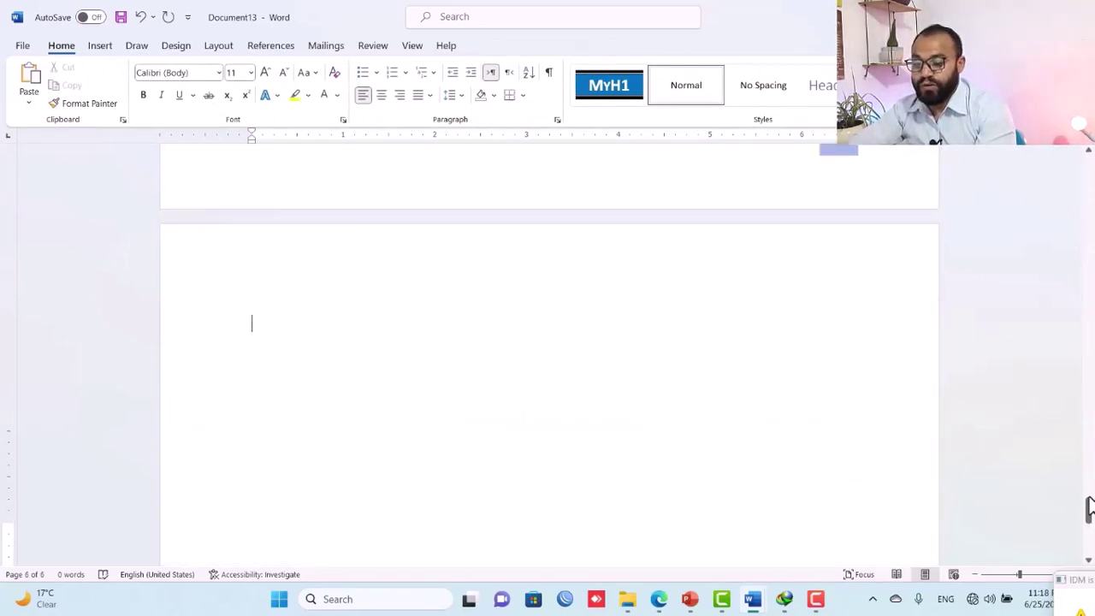
{"action": "mouse_move", "coordinate": [1088, 484]}
{"action": "left_mouse_down"}
{"action": "mouse_move", "coordinate": [1090, 151]}
{"action": "mouse_move", "coordinate": [1090, 216]}
{"action": "left_mouse_up"}
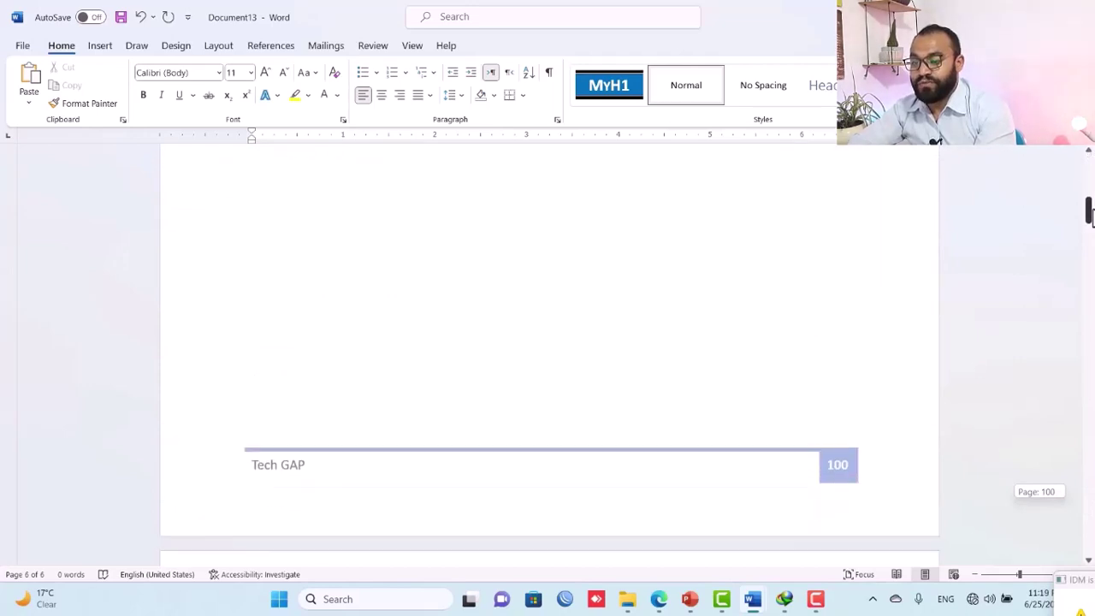
{"action": "double_click", "coordinate": [839, 459]}
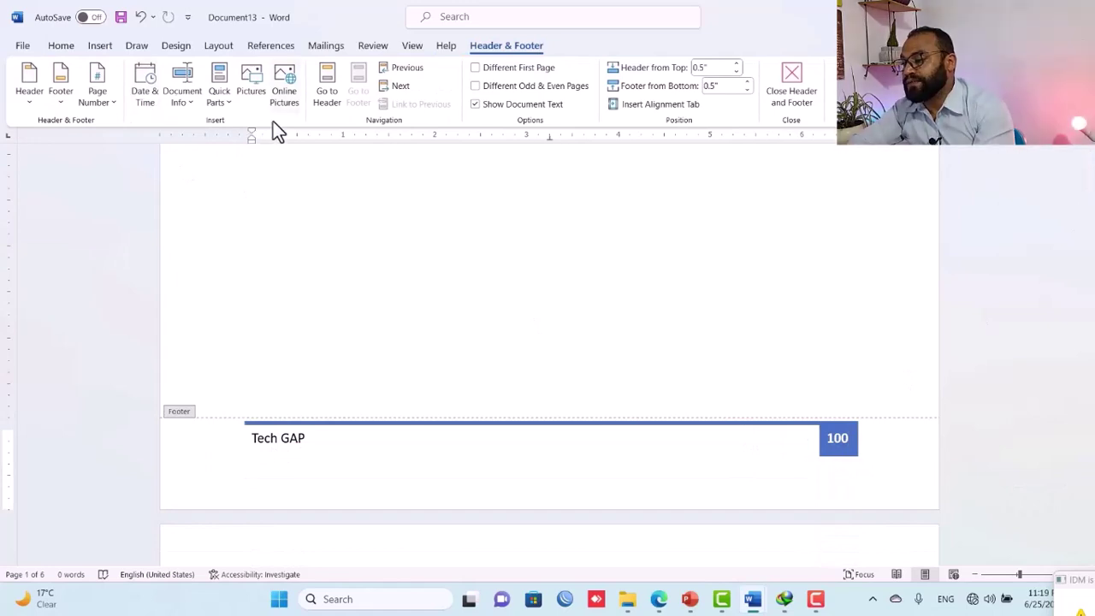
Change the page number format to lowercase Roman numerals (i, ii, iii)
{"action": "left_click", "coordinate": [97, 96]}
{"action": "left_click", "coordinate": [142, 210]}
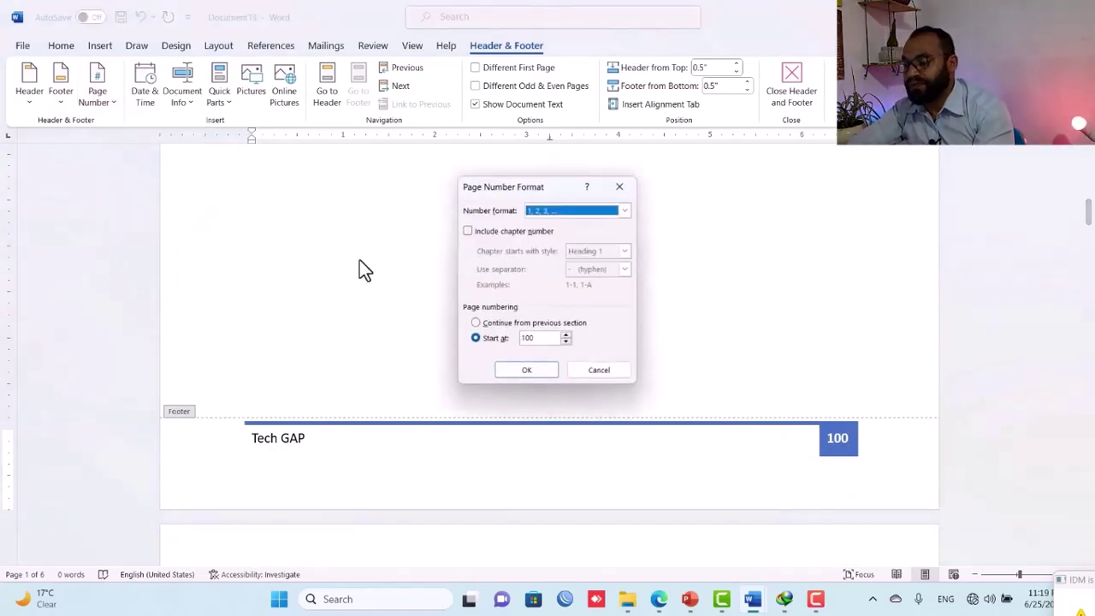
{"action": "left_click", "coordinate": [536, 210]}
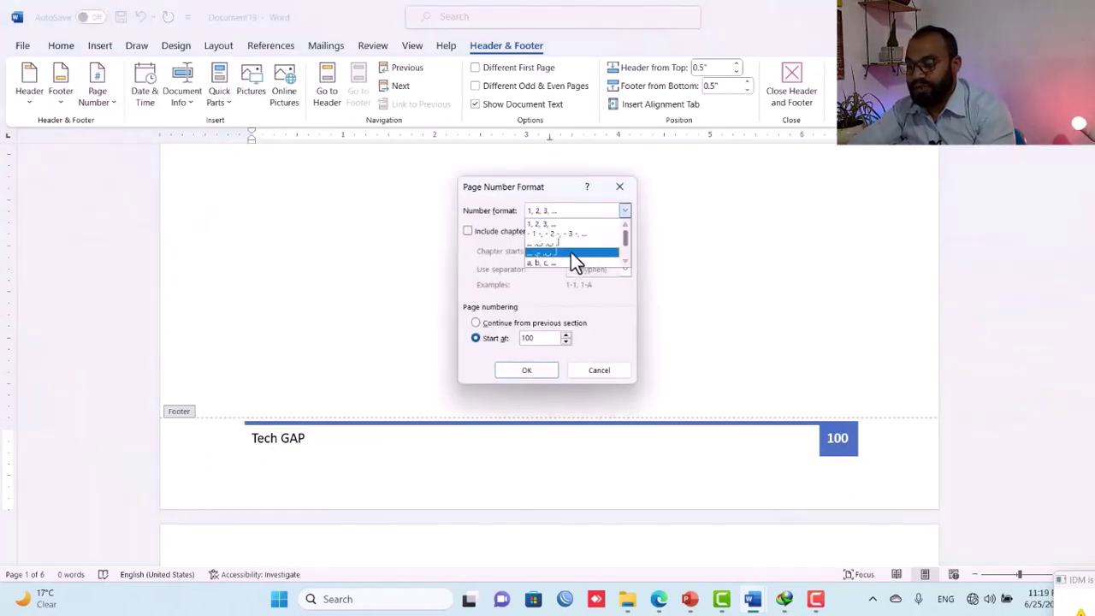
{"action": "left_click_drag", "start_coordinate": [623, 239], "coordinate": [625, 248]}
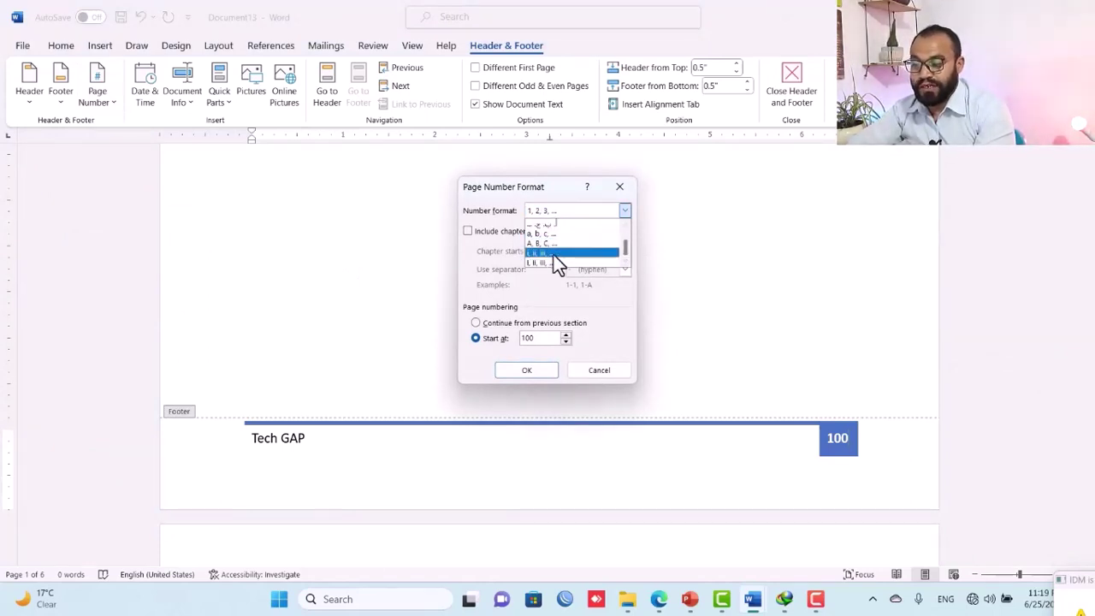
{"action": "left_click", "coordinate": [554, 254]}
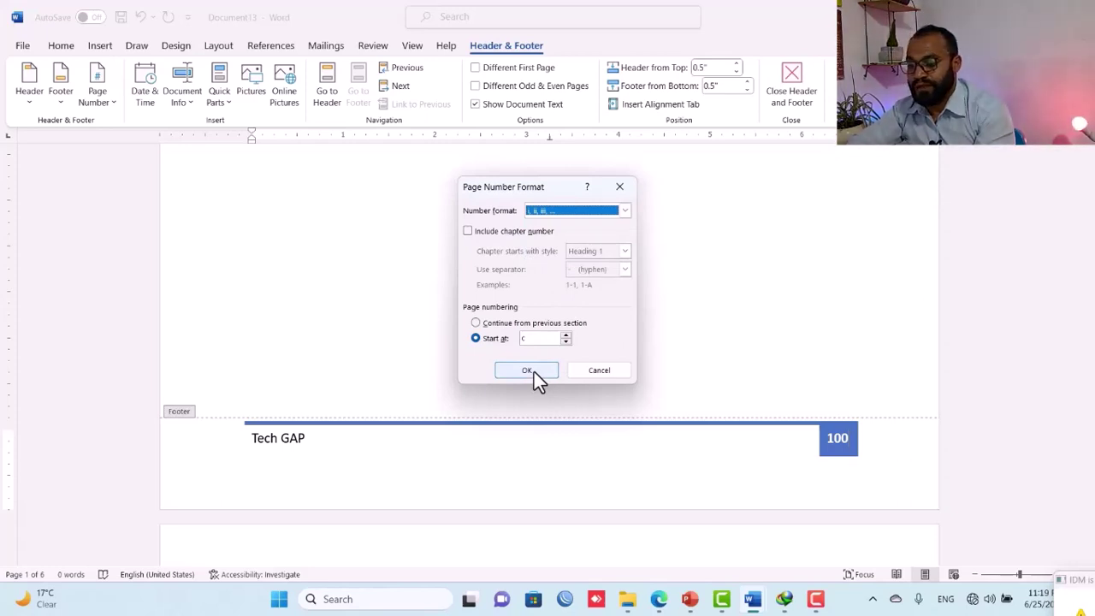
{"action": "left_click", "coordinate": [527, 370]}
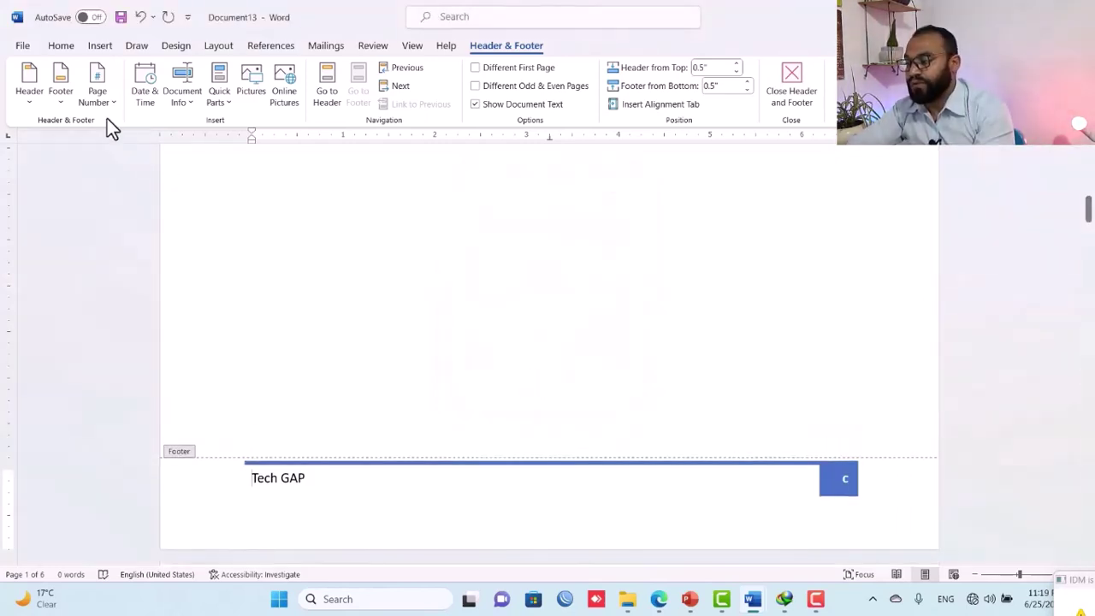
Make page numbering continue from the previous section and scroll to check the pages
{"action": "left_click", "coordinate": [98, 96]}
{"action": "left_click", "coordinate": [146, 203]}
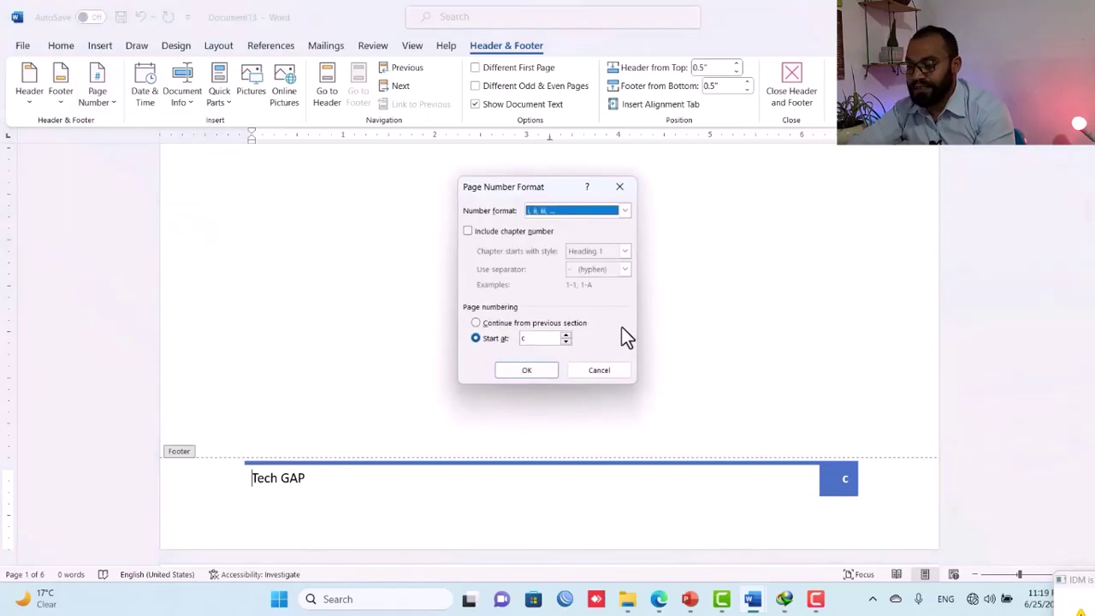
{"action": "left_click", "coordinate": [478, 322]}
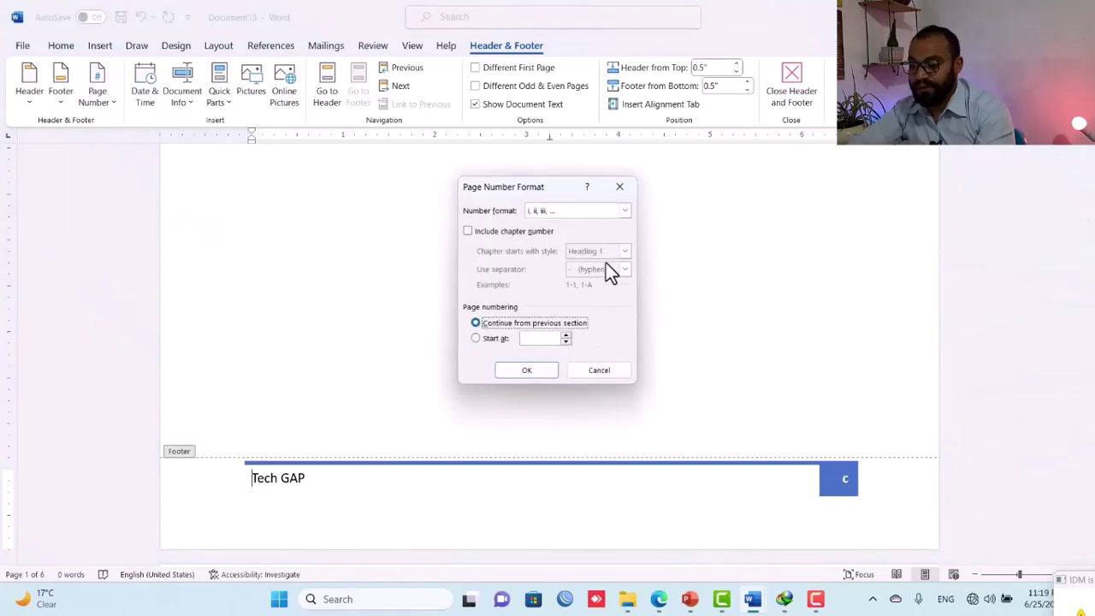
{"action": "left_click", "coordinate": [526, 374]}
{"action": "left_click_drag", "start_coordinate": [1088, 209], "coordinate": [1084, 349]}
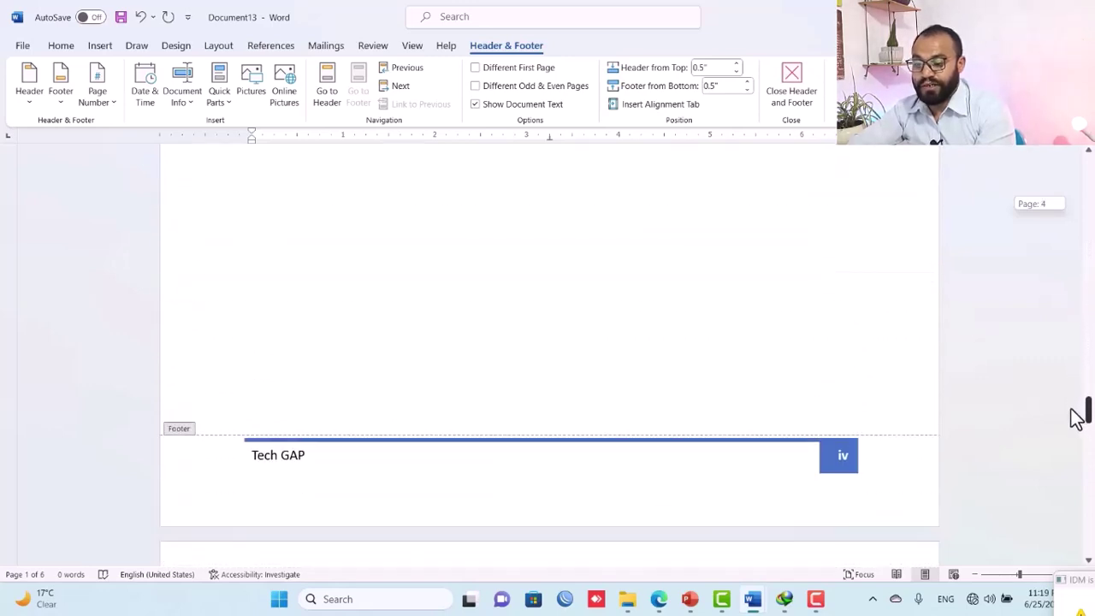
{"action": "left_click_drag", "start_coordinate": [1085, 349], "coordinate": [1091, 151]}
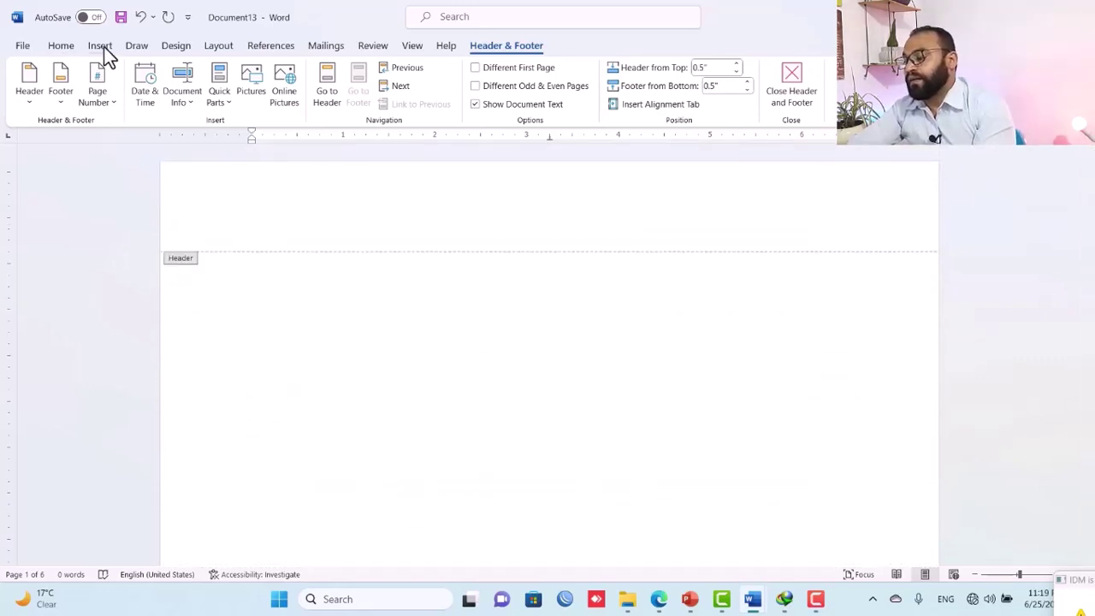
{"action": "left_click", "coordinate": [104, 94]}
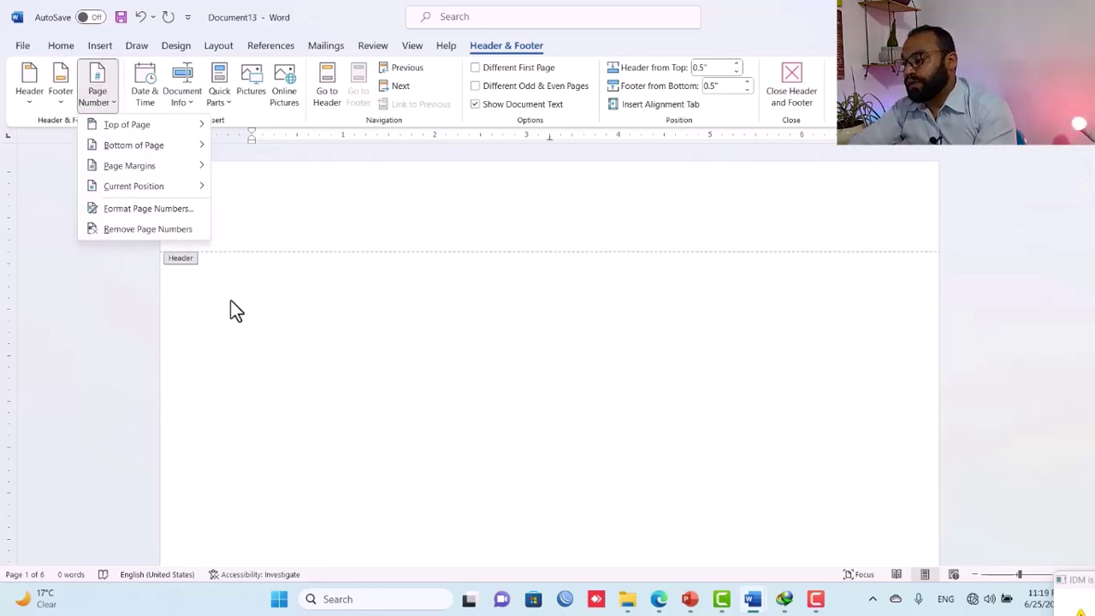
{"action": "left_click", "coordinate": [164, 208]}
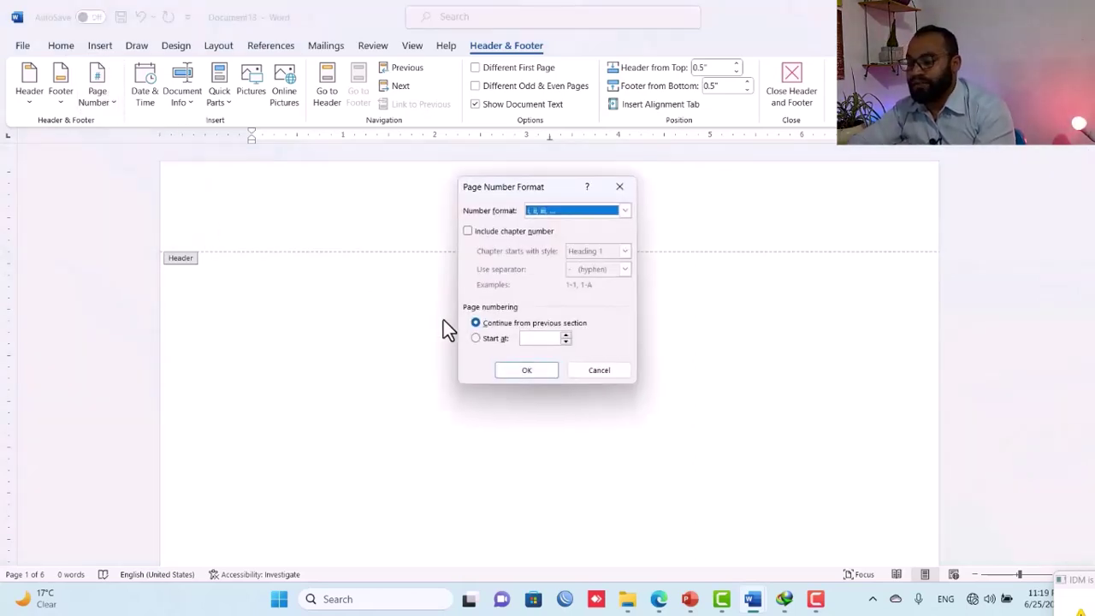
{"action": "left_click", "coordinate": [484, 232]}
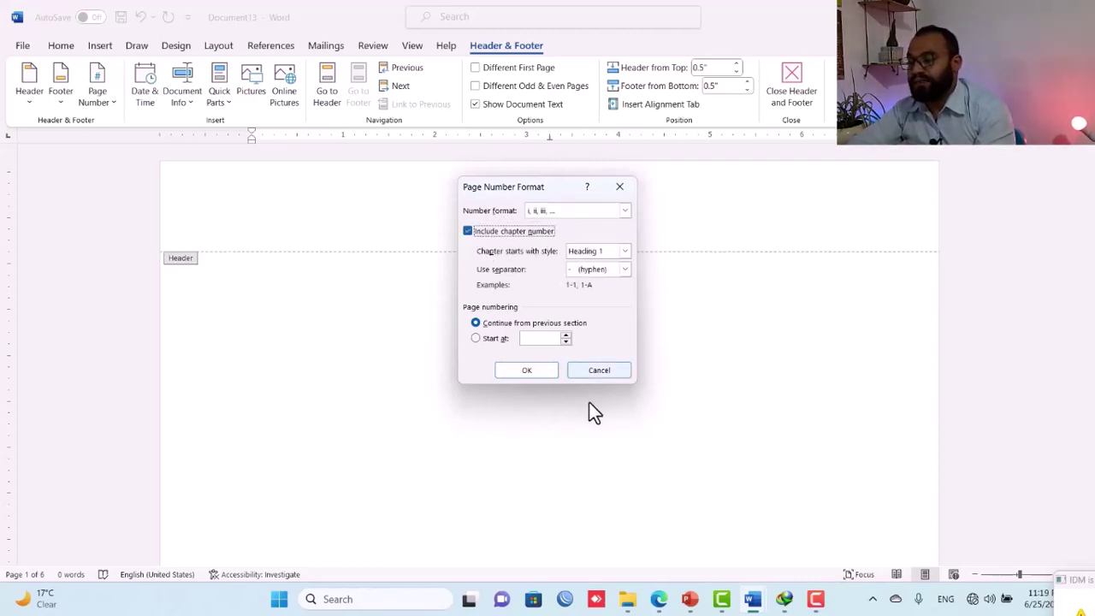
{"action": "left_click", "coordinate": [588, 373]}
{"action": "left_click", "coordinate": [92, 47]}
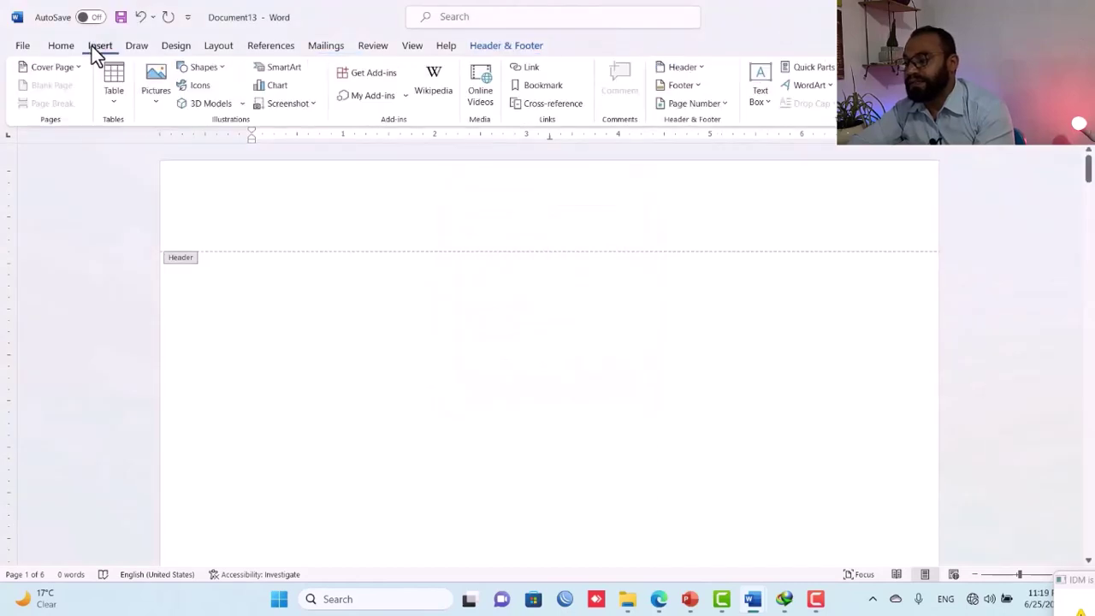
{"action": "left_click", "coordinate": [62, 47]}
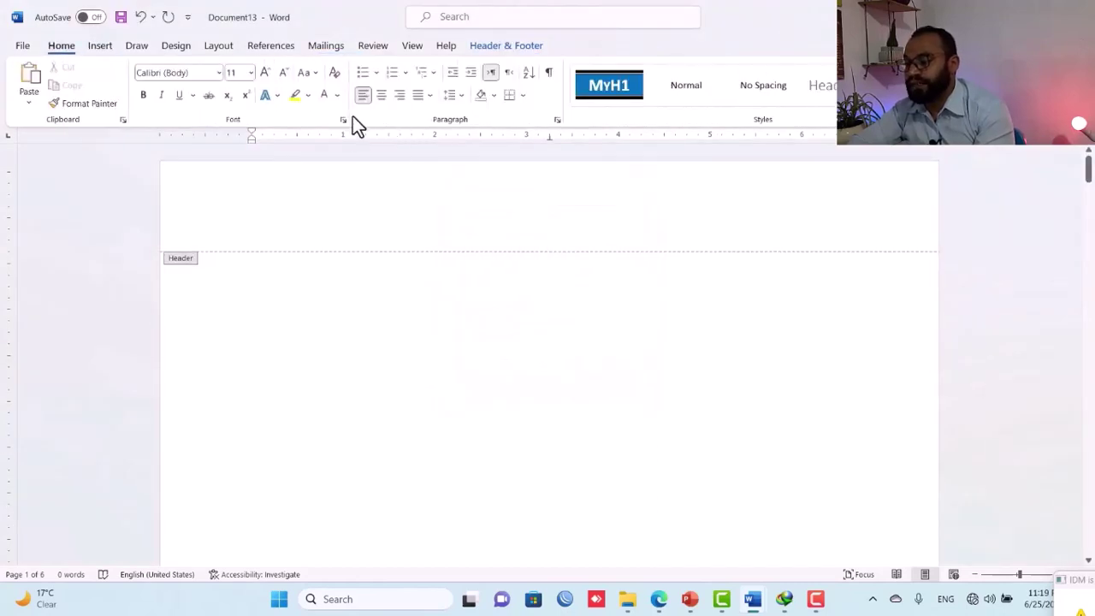
{"action": "left_click", "coordinate": [434, 74]}
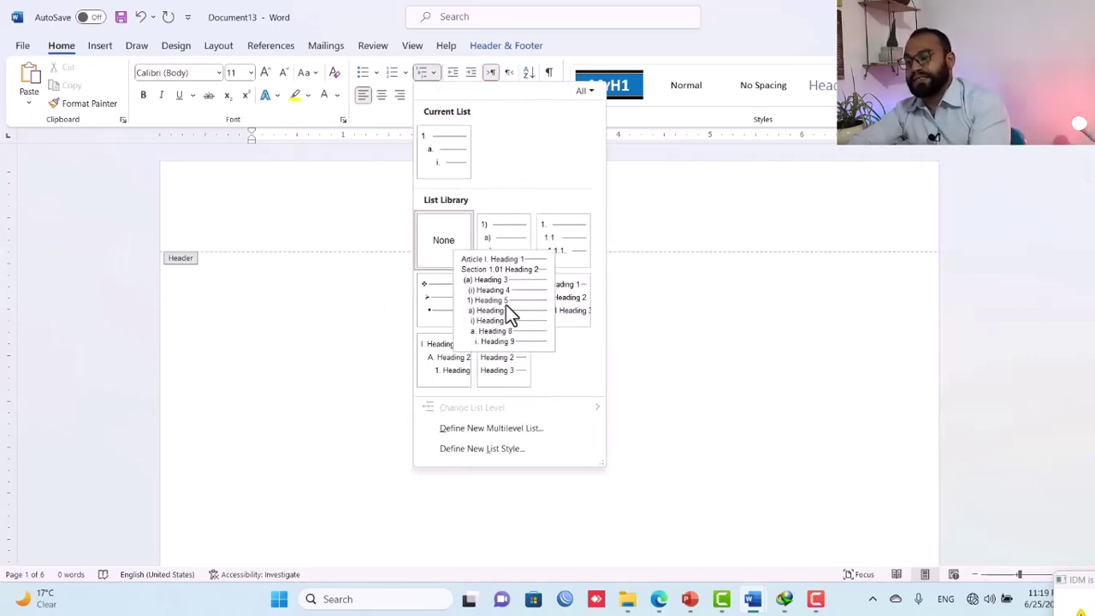
{"action": "left_click", "coordinate": [102, 49]}
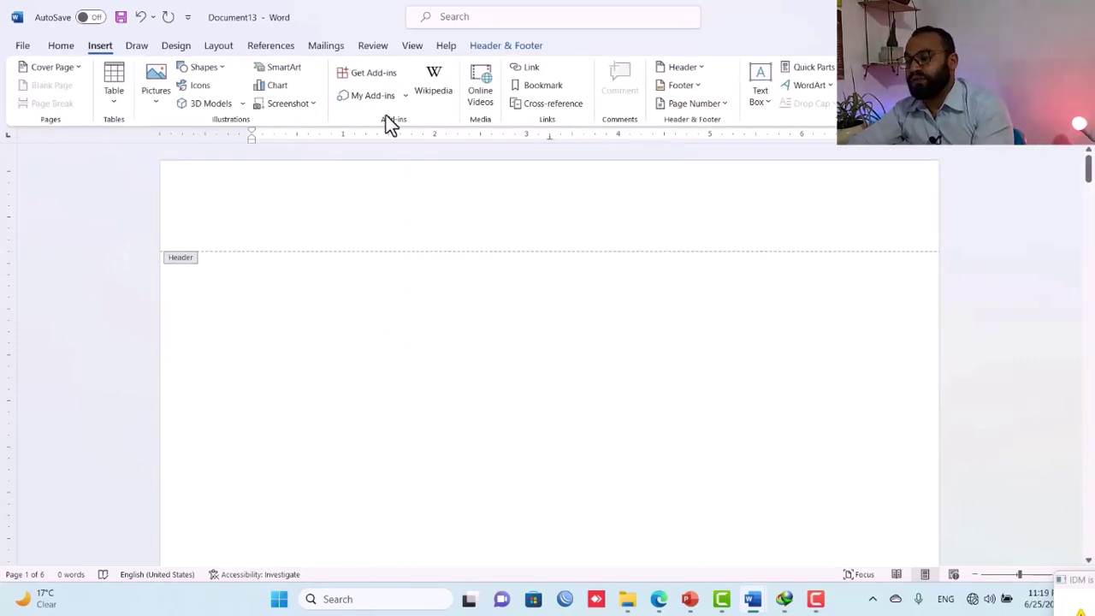
{"action": "left_click", "coordinate": [509, 48]}
{"action": "left_click", "coordinate": [41, 97]}
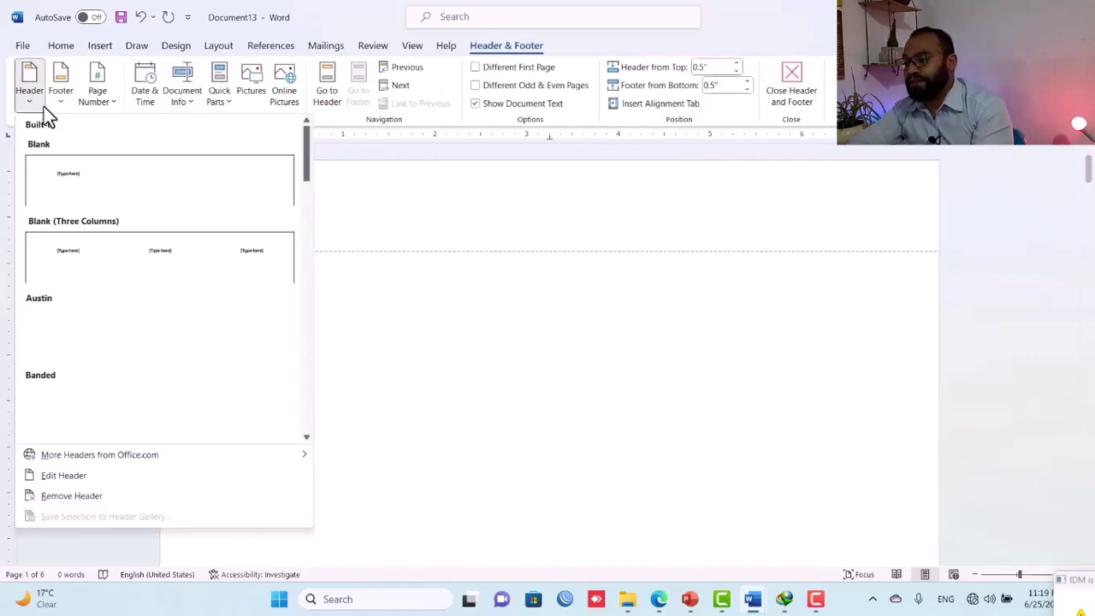
{"action": "left_click", "coordinate": [105, 98]}
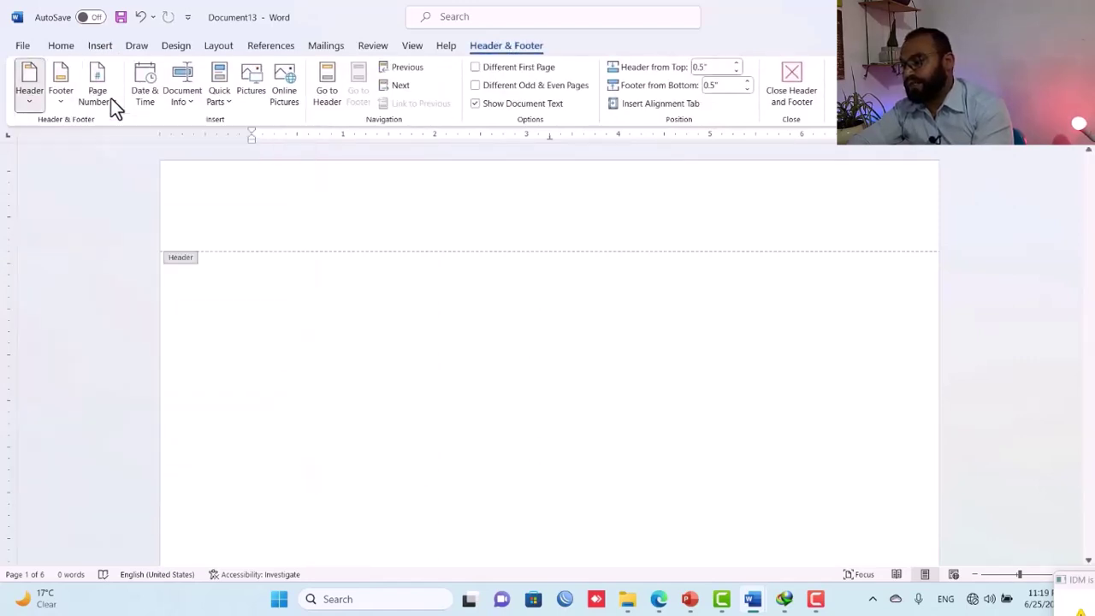
{"action": "left_click", "coordinate": [107, 101]}
{"action": "left_click", "coordinate": [145, 212]}
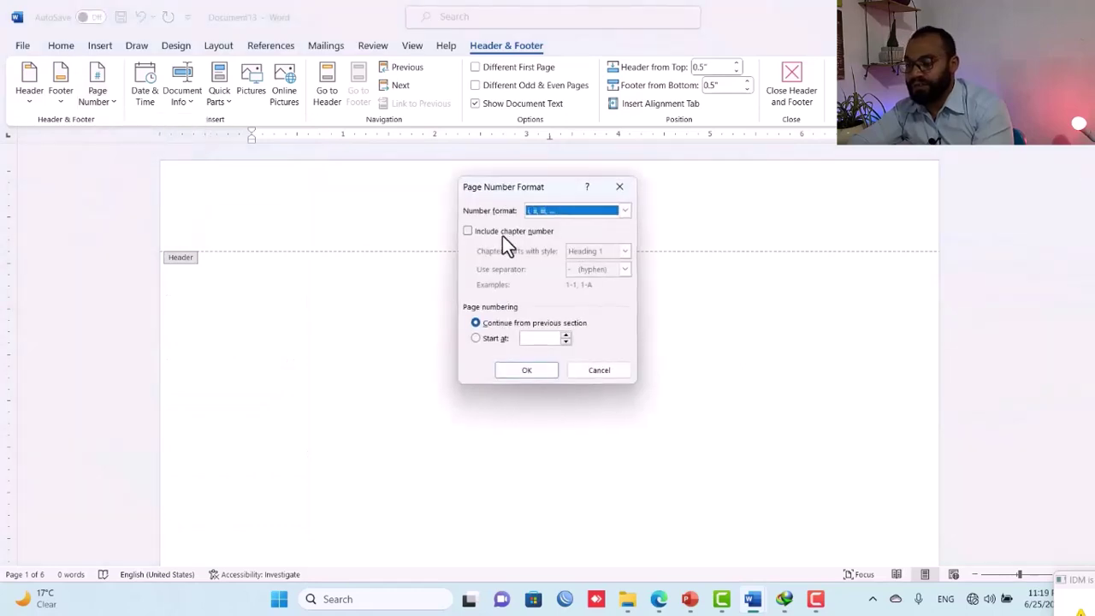
{"action": "left_click", "coordinate": [524, 233]}
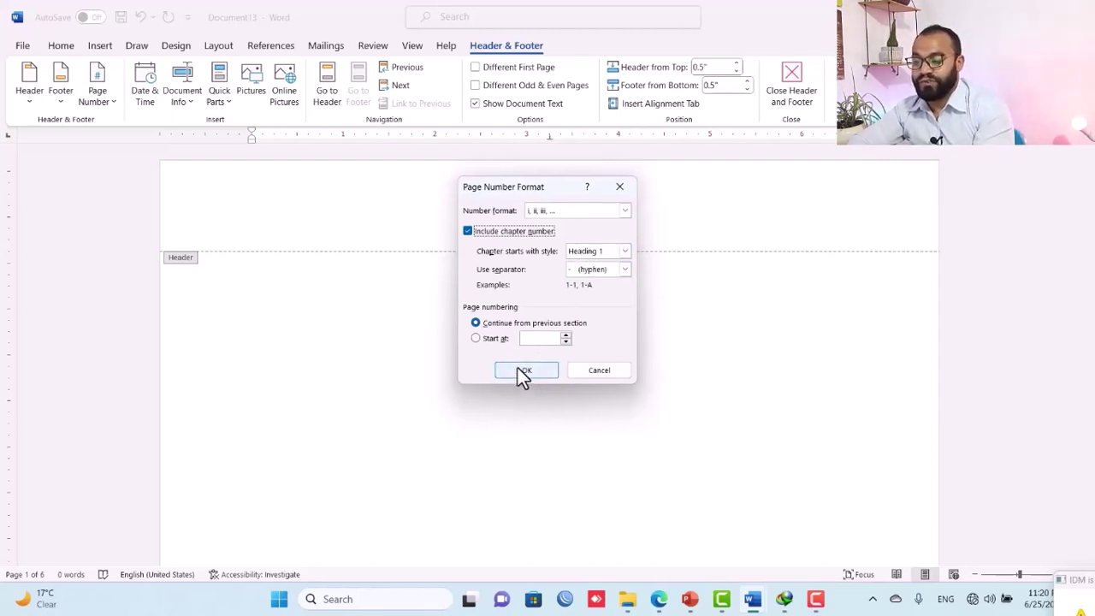
{"action": "left_click", "coordinate": [585, 369]}
{"action": "scroll", "coordinate": [635, 392], "scroll_direction": "down", "scroll_amount": 10}
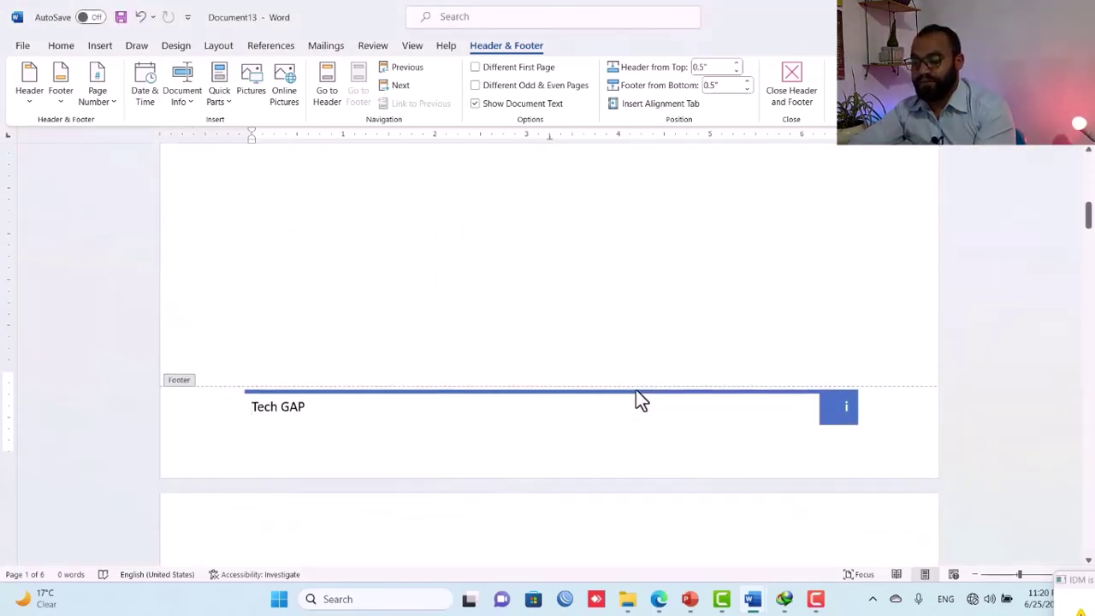
Create a new document and insert a centred Plain Number 2 page number in its footer
{"action": "key", "text": "ctrl+n"}
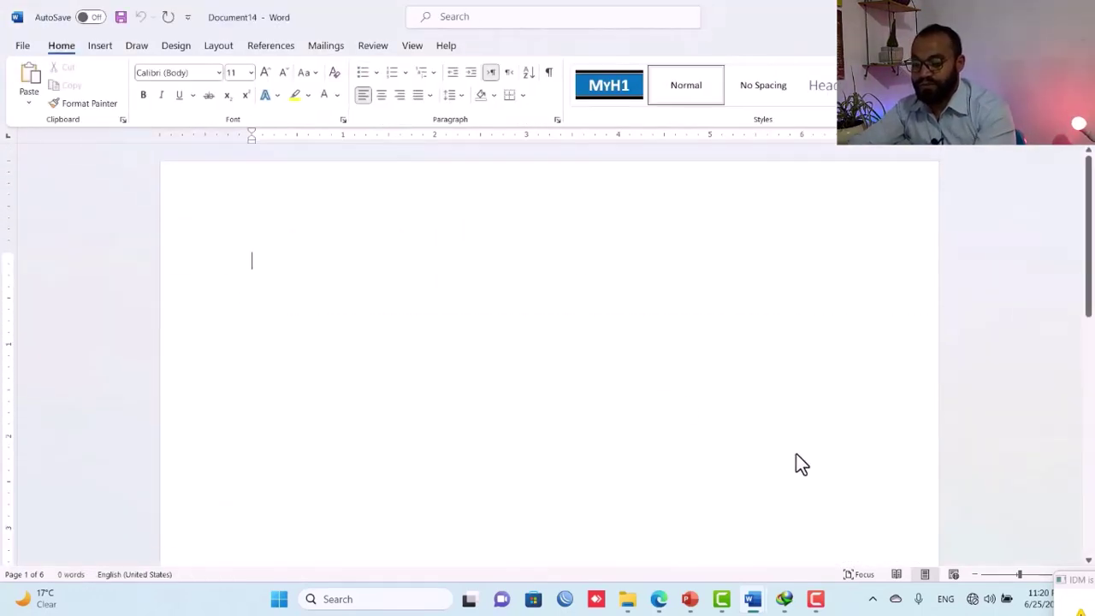
{"action": "scroll", "coordinate": [630, 324], "scroll_direction": "down", "scroll_amount": 5}
{"action": "scroll", "coordinate": [630, 324], "scroll_direction": "down", "scroll_amount": 5}
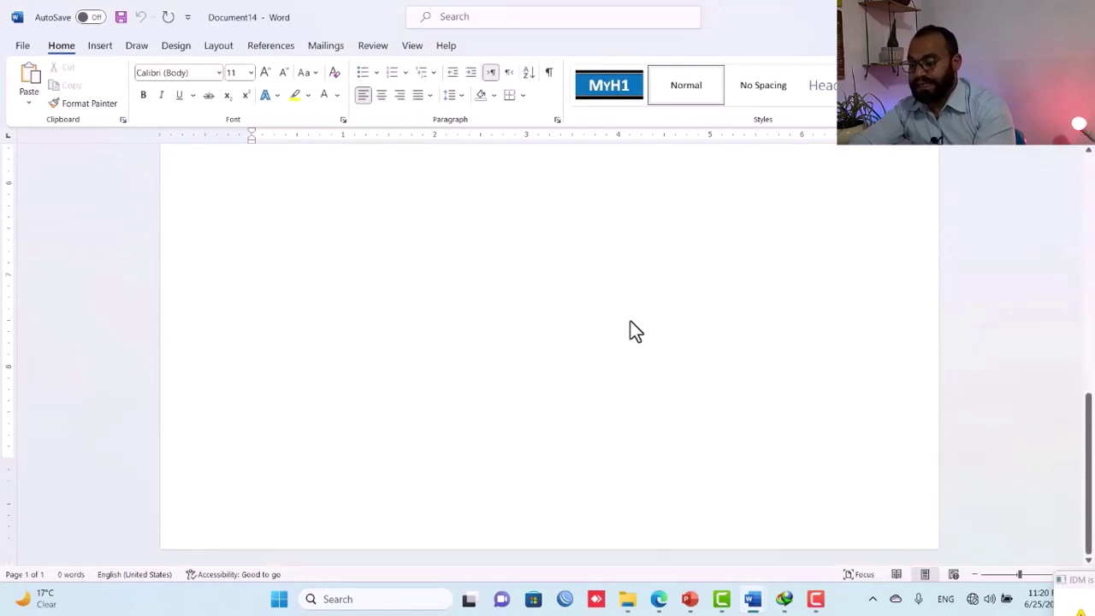
{"action": "double_click", "coordinate": [440, 523]}
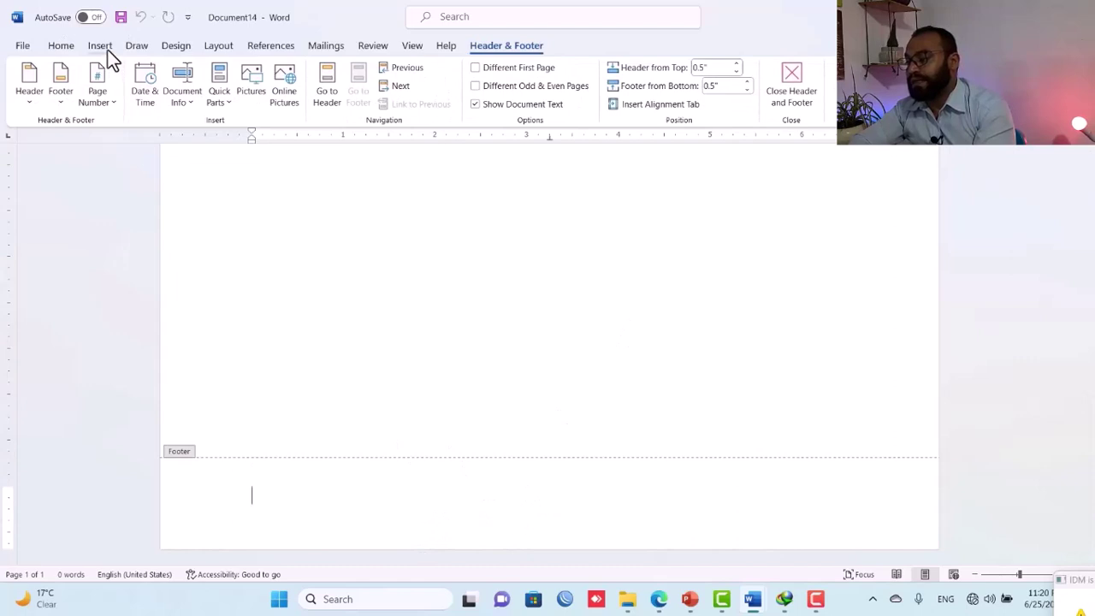
{"action": "left_click", "coordinate": [107, 98]}
{"action": "mouse_move", "coordinate": [159, 147]}
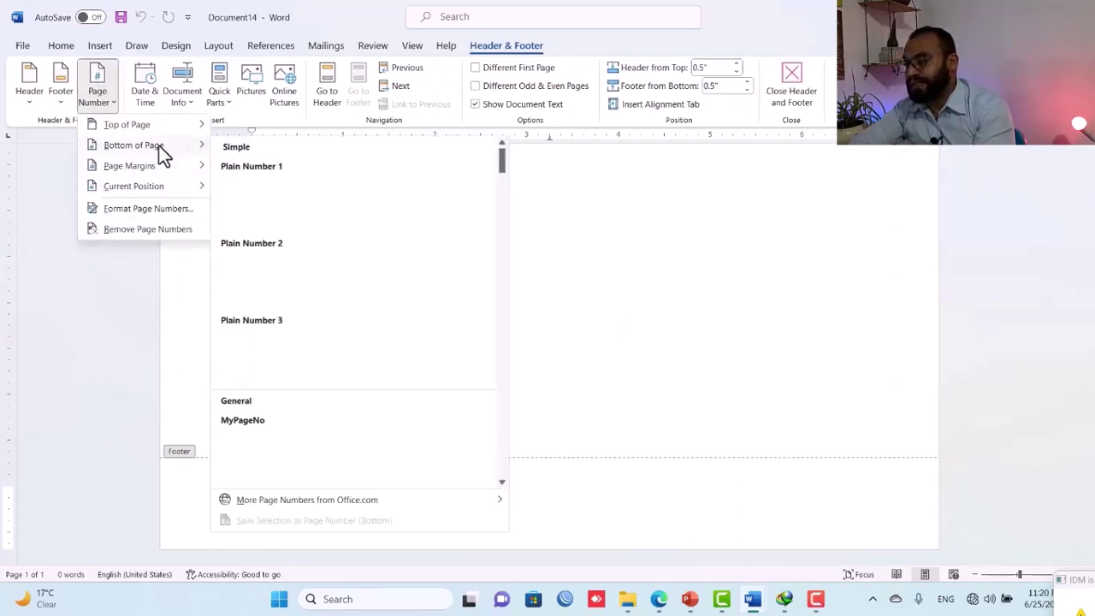
{"action": "left_click", "coordinate": [374, 299]}
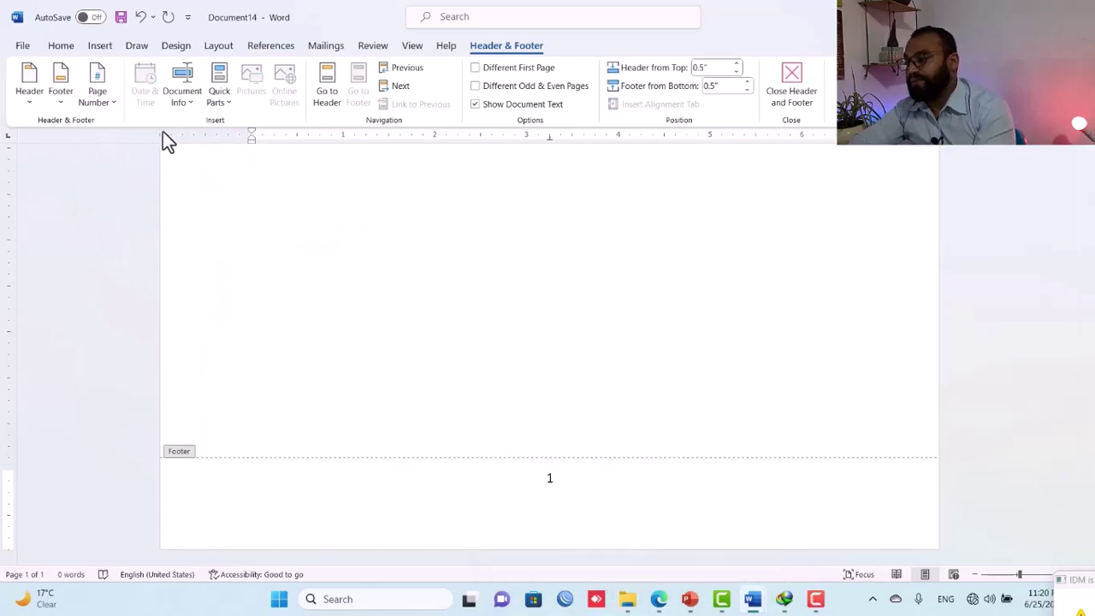
Put the caret on the footer's empty second line and open the Shapes list
{"action": "left_click", "coordinate": [105, 47]}
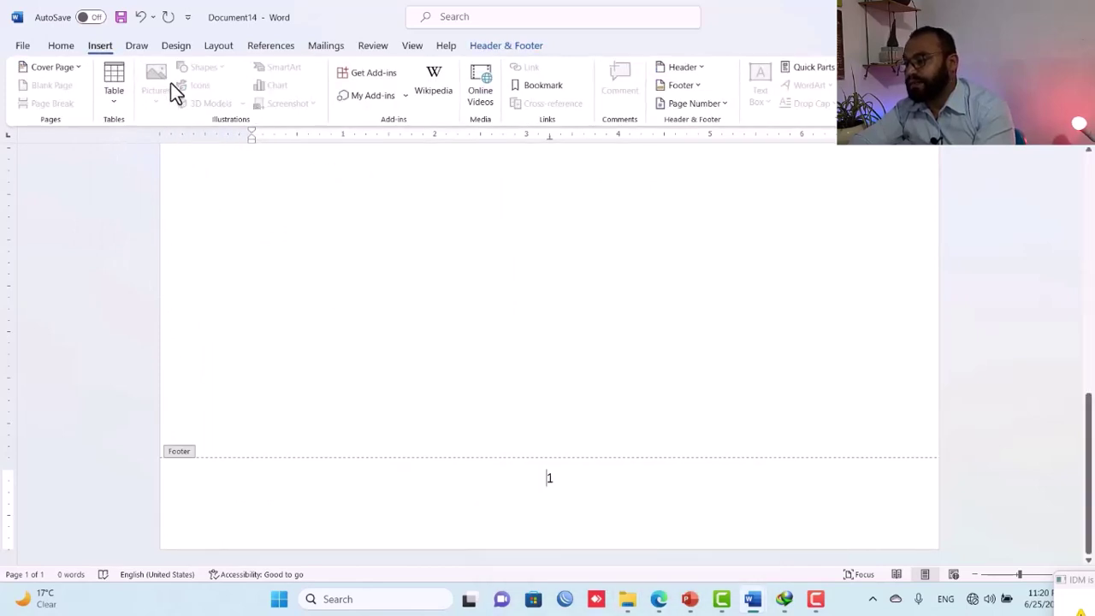
{"action": "left_click", "coordinate": [595, 512]}
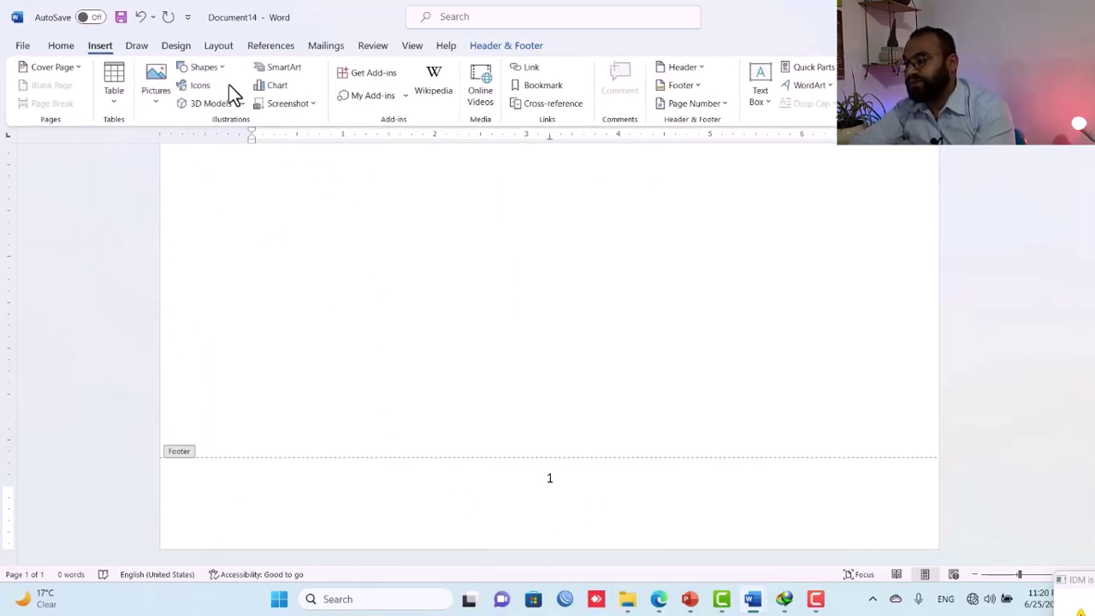
{"action": "left_click", "coordinate": [204, 67]}
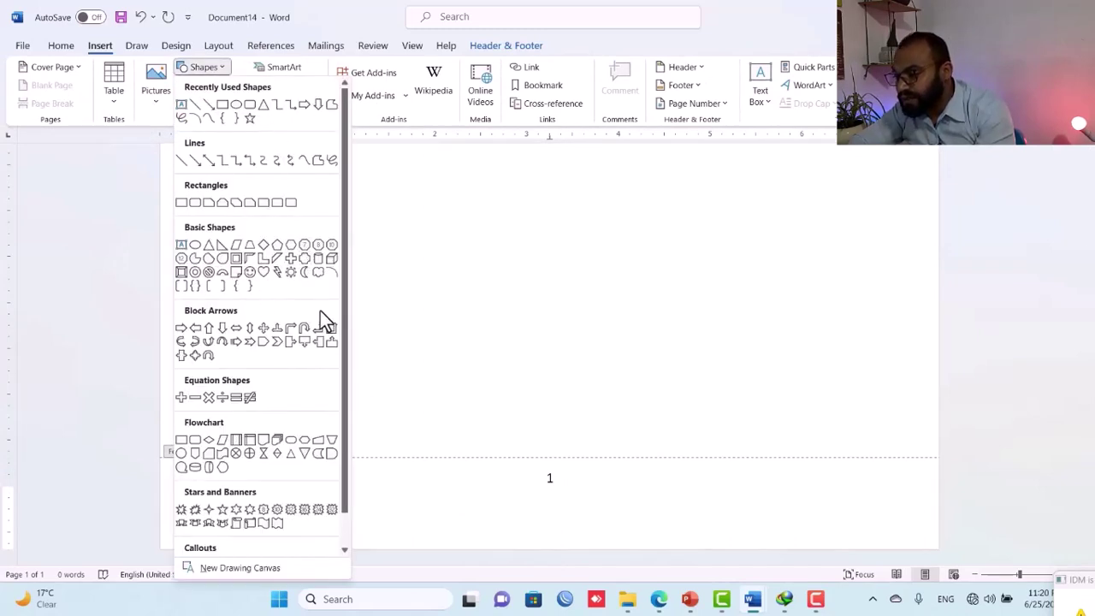
Draw an octagon around the footer page number and move it slightly up
{"action": "left_click", "coordinate": [309, 260]}
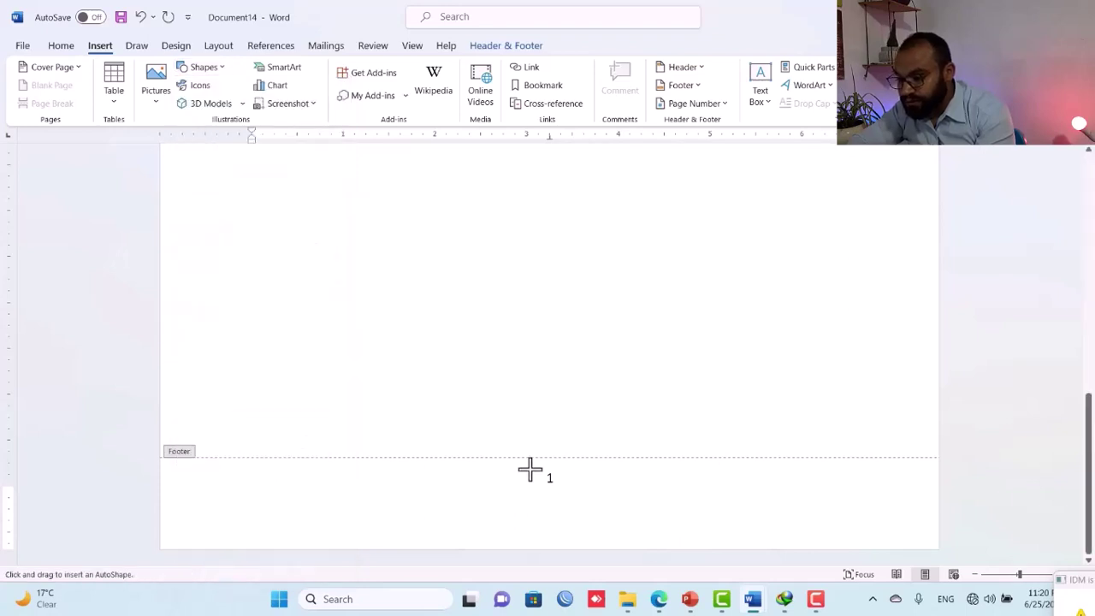
{"action": "left_click_drag", "start_coordinate": [529, 468], "coordinate": [579, 508]}
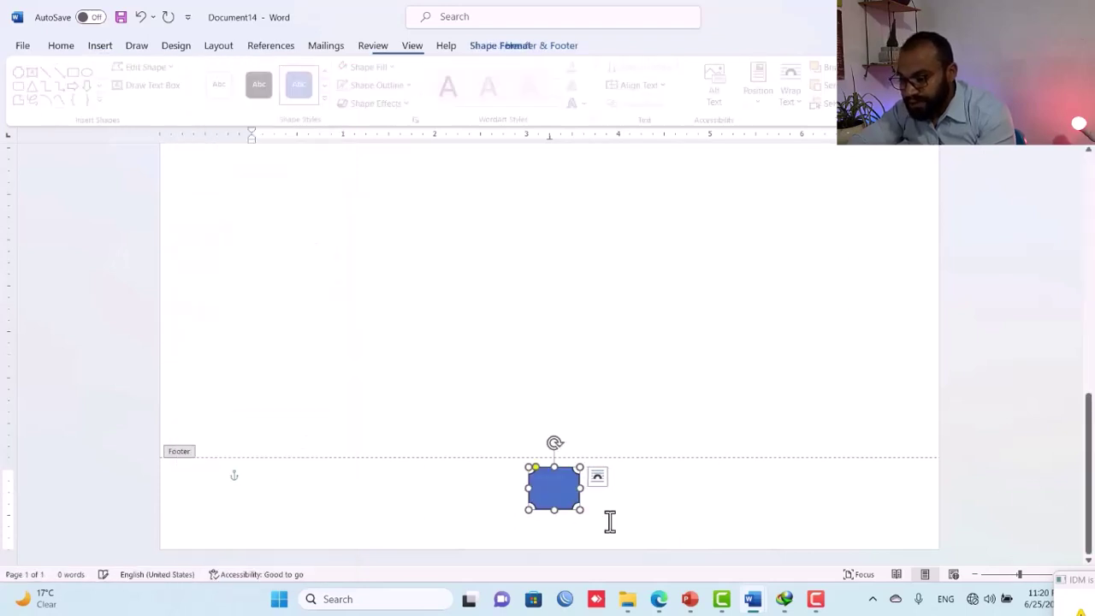
{"action": "left_click", "coordinate": [547, 474]}
{"action": "left_click_drag", "start_coordinate": [557, 495], "coordinate": [557, 489]}
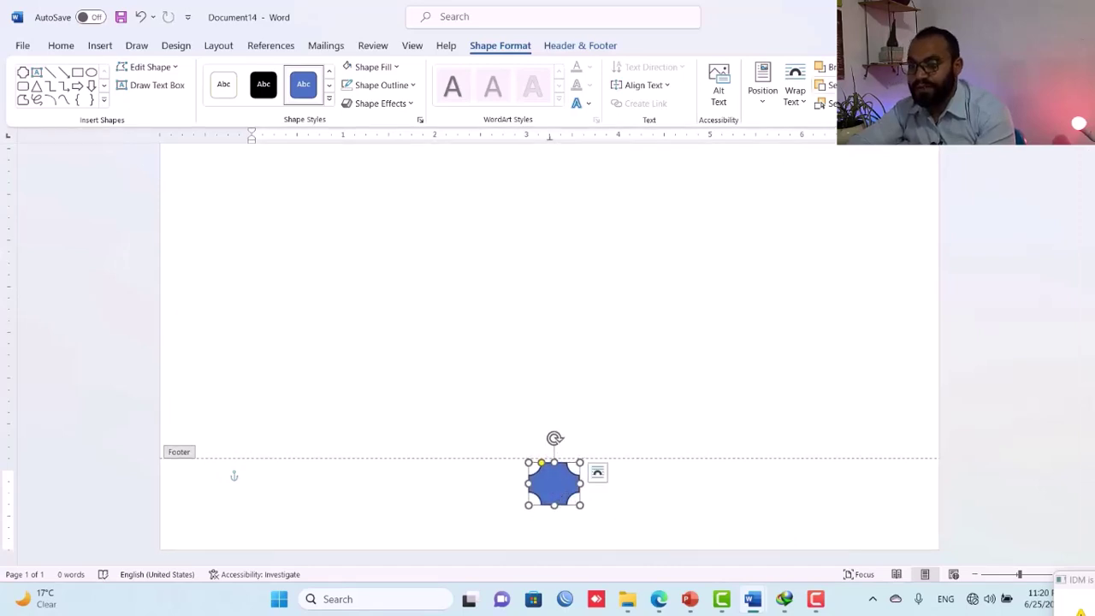
Send the octagon behind the text, nudge it up, and centre it horizontally
{"action": "left_click", "coordinate": [890, 85]}
{"action": "left_click", "coordinate": [889, 147]}
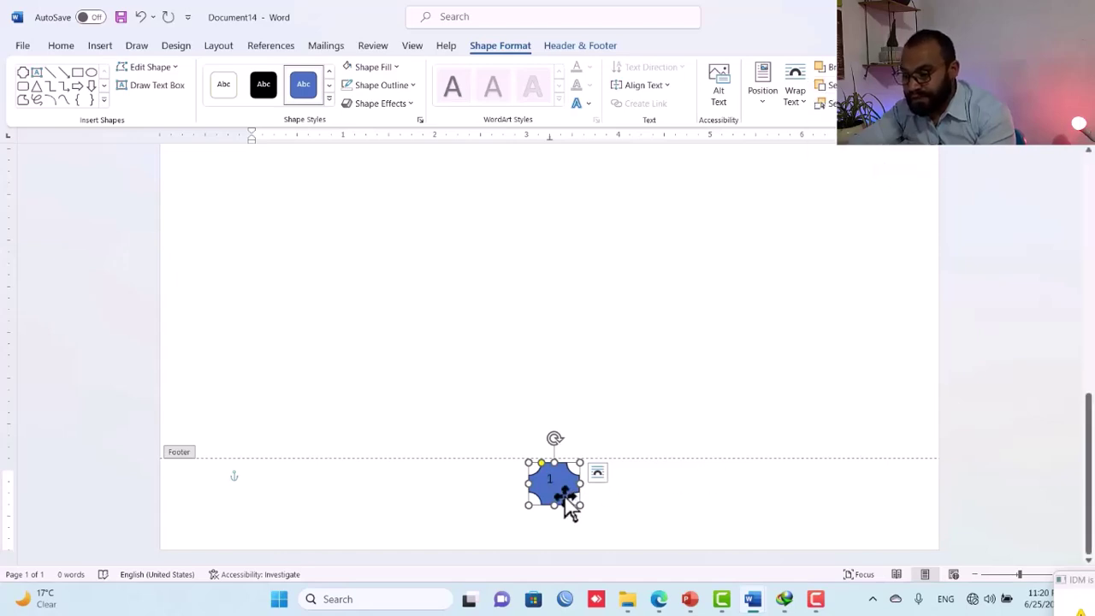
{"action": "left_click_drag", "start_coordinate": [561, 492], "coordinate": [557, 491]}
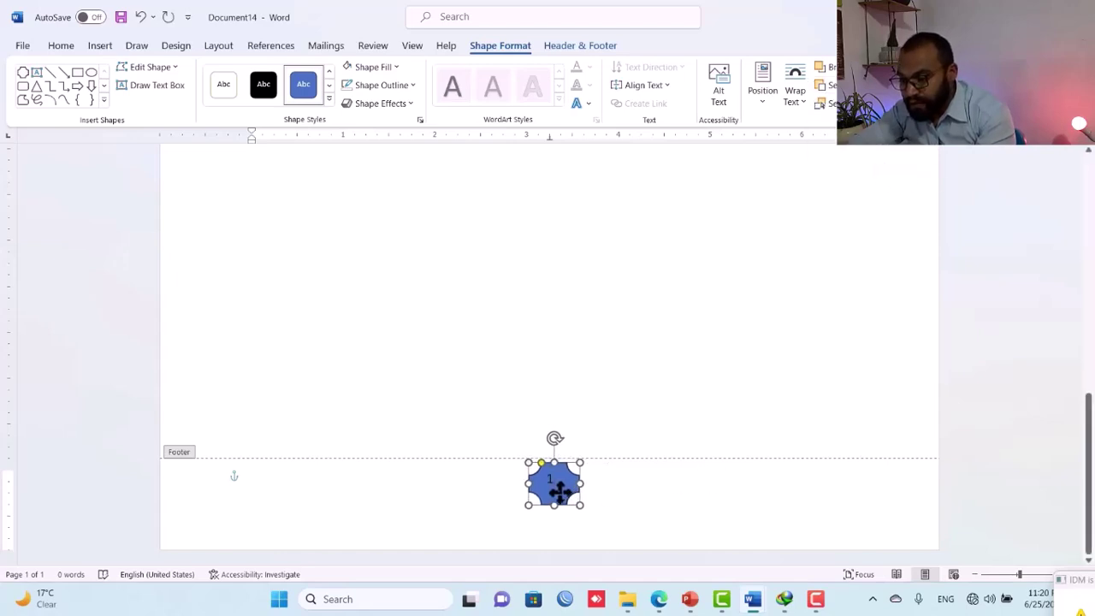
{"action": "key", "text": "Up"}
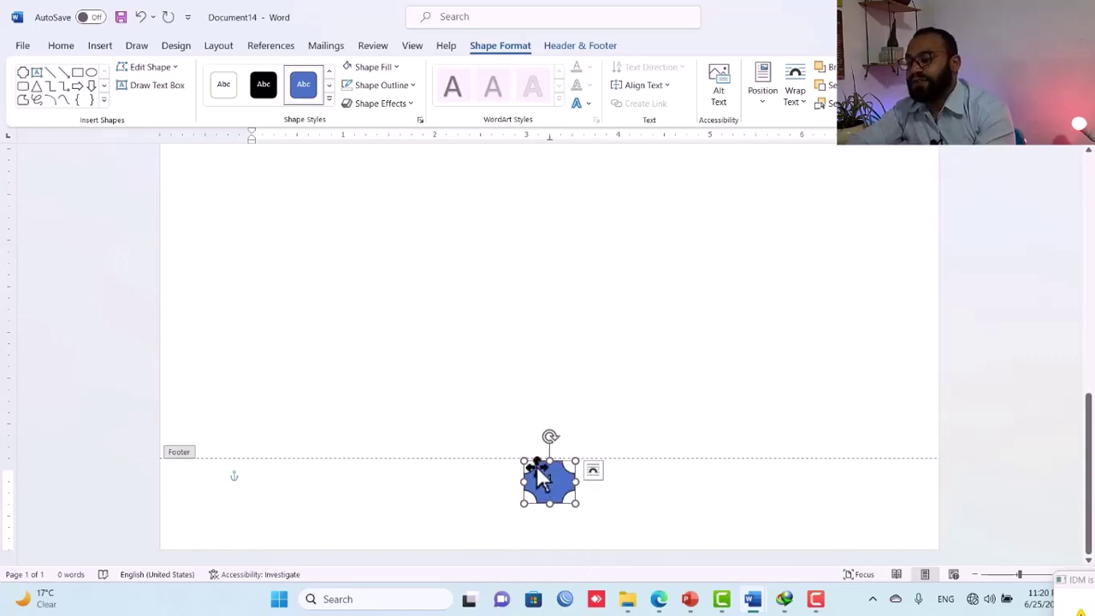
{"action": "left_click", "coordinate": [919, 66]}
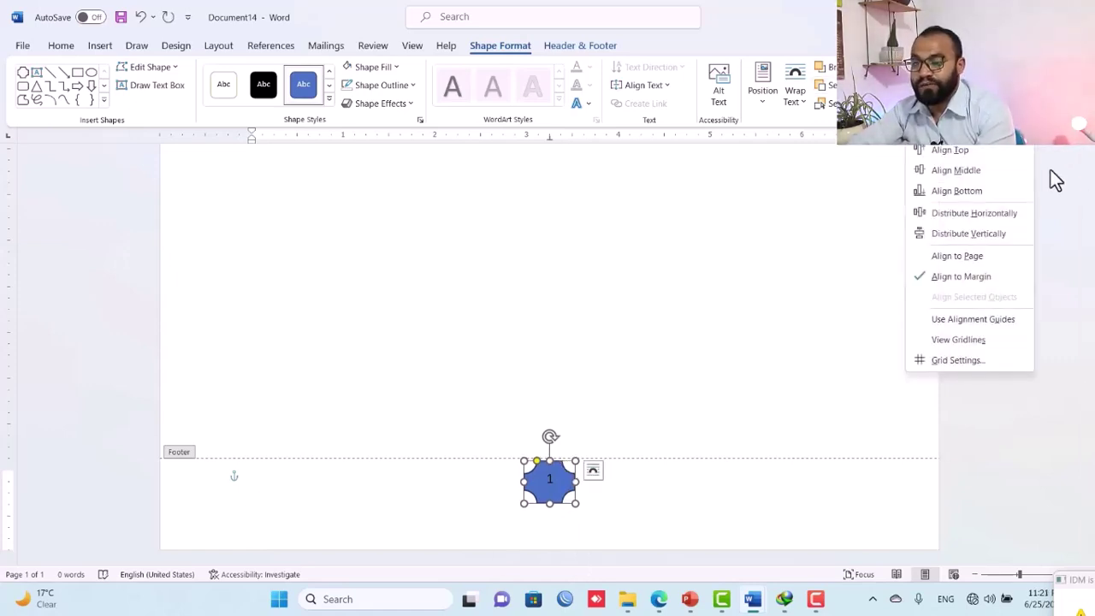
{"action": "left_click", "coordinate": [949, 108]}
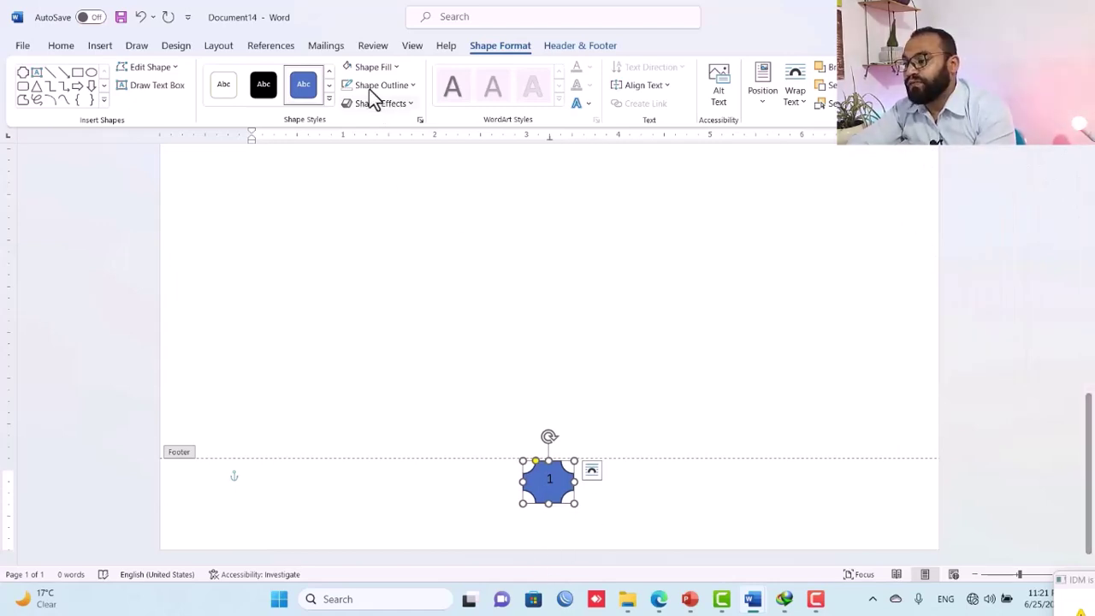
Browse the Shape Styles gallery and close it without applying a style
{"action": "left_click", "coordinate": [329, 100]}
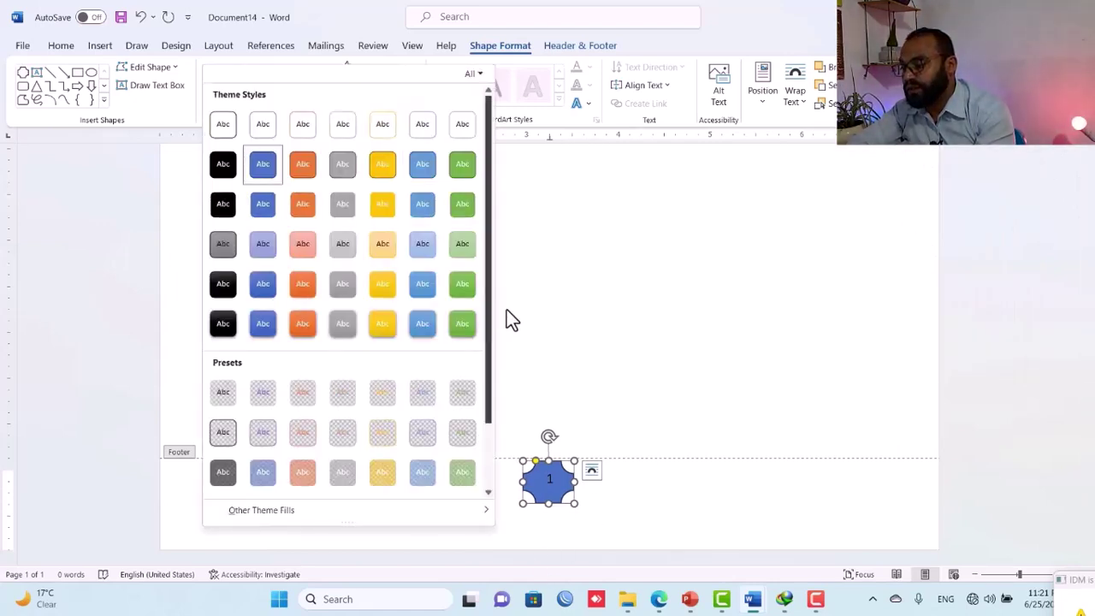
{"action": "mouse_move", "coordinate": [486, 220]}
{"action": "left_mouse_down"}
{"action": "mouse_move", "coordinate": [488, 349]}
{"action": "mouse_move", "coordinate": [490, 189]}
{"action": "left_mouse_up"}
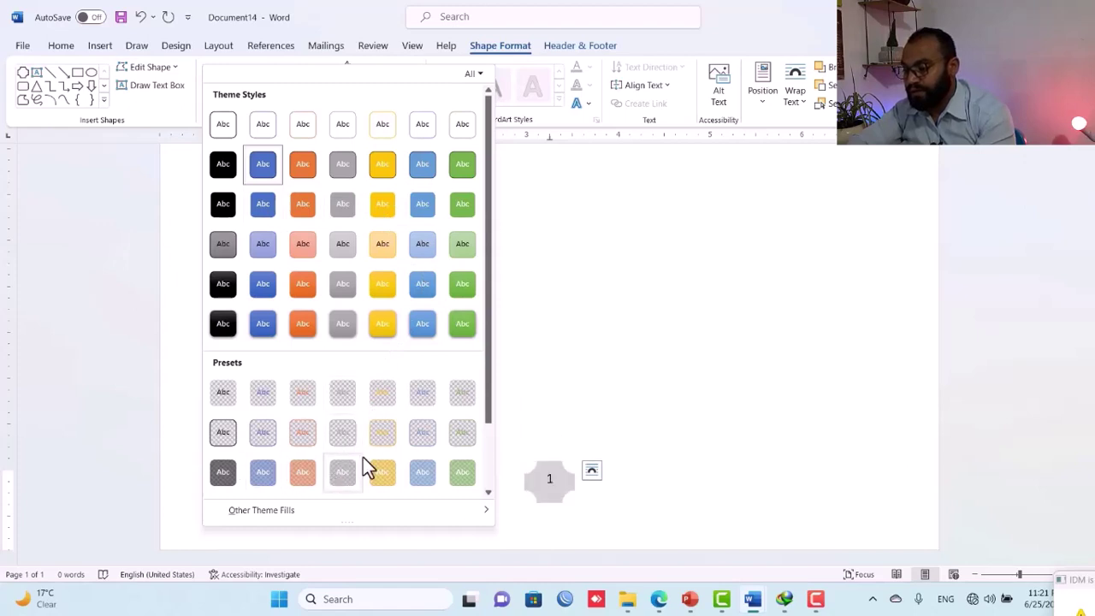
{"action": "left_click_drag", "start_coordinate": [486, 276], "coordinate": [476, 390]}
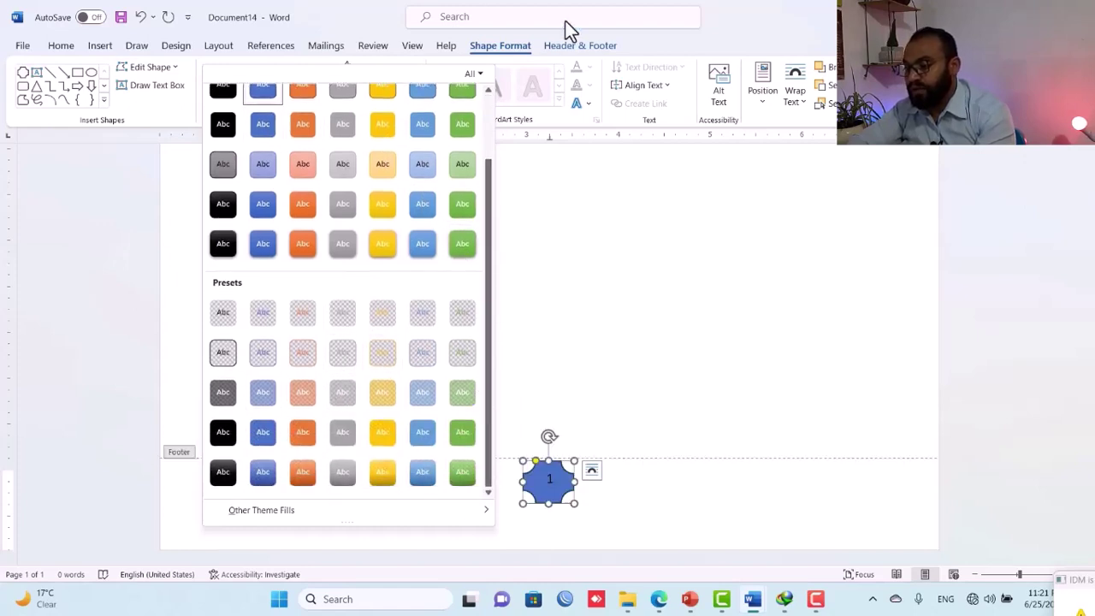
{"action": "left_click", "coordinate": [734, 15]}
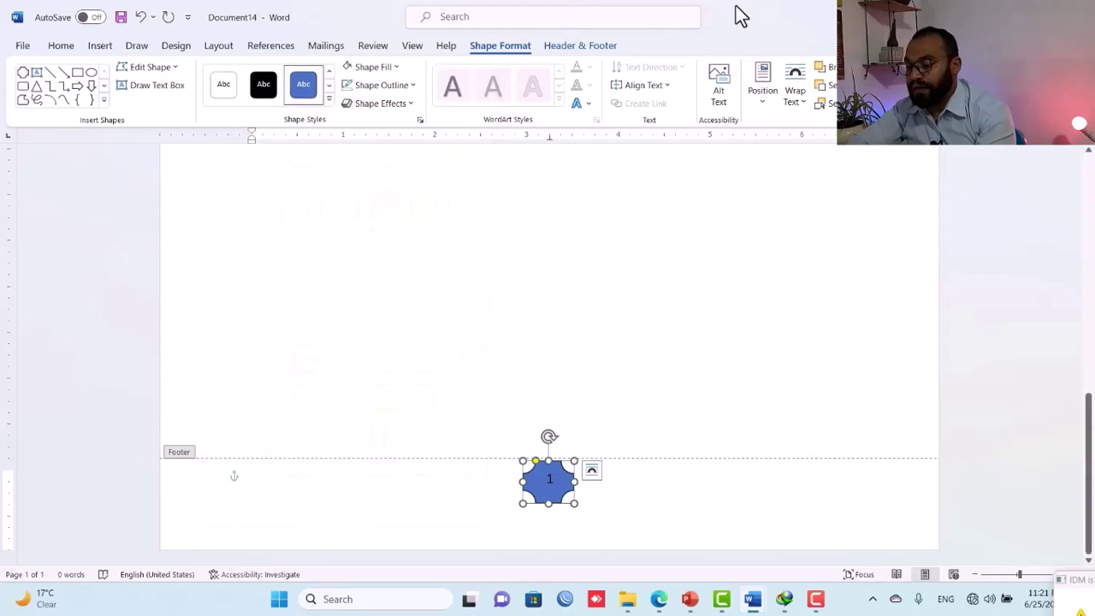
Give the octagon a thicker outline weight and a new outline colour
{"action": "left_click", "coordinate": [395, 87]}
{"action": "mouse_move", "coordinate": [416, 329]}
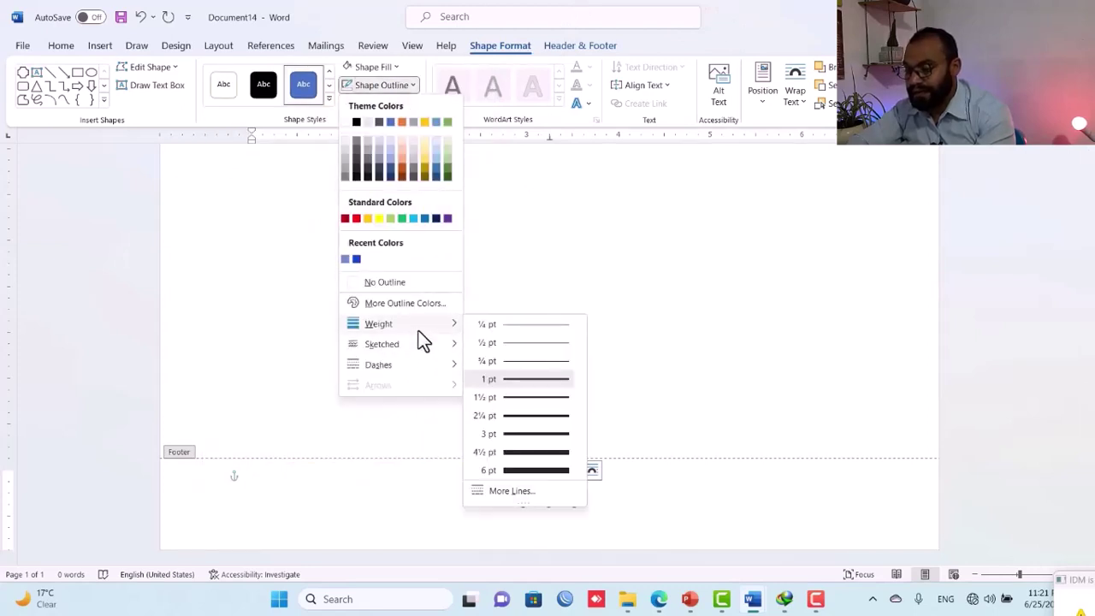
{"action": "left_click", "coordinate": [532, 433]}
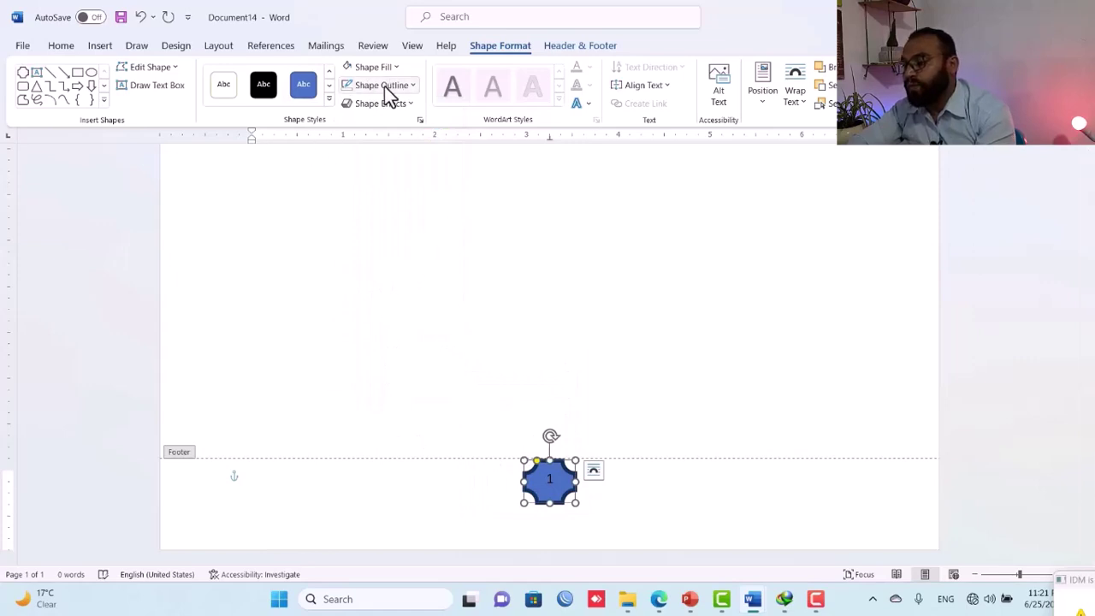
{"action": "left_click", "coordinate": [413, 85]}
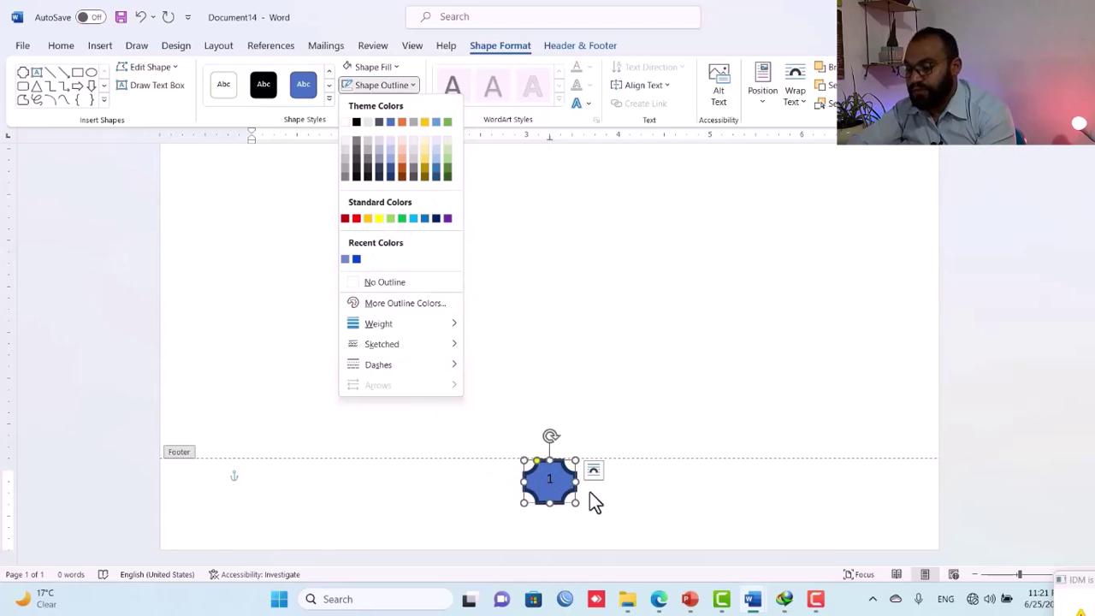
{"action": "left_click", "coordinate": [345, 147]}
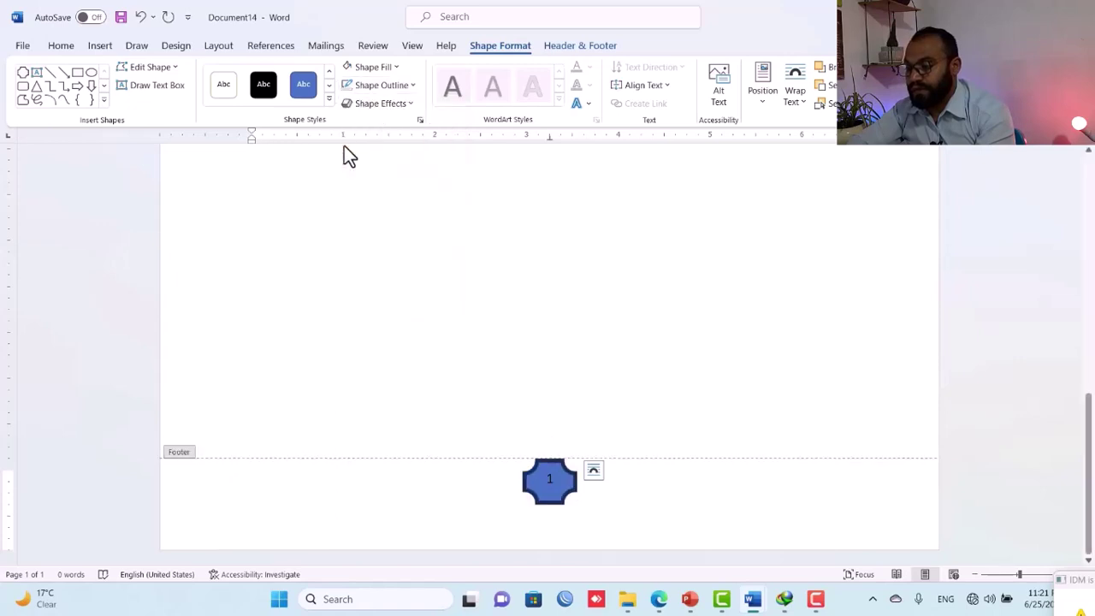
Fill the octagon dark gray and make its page number bold and white
{"action": "left_click", "coordinate": [374, 67]}
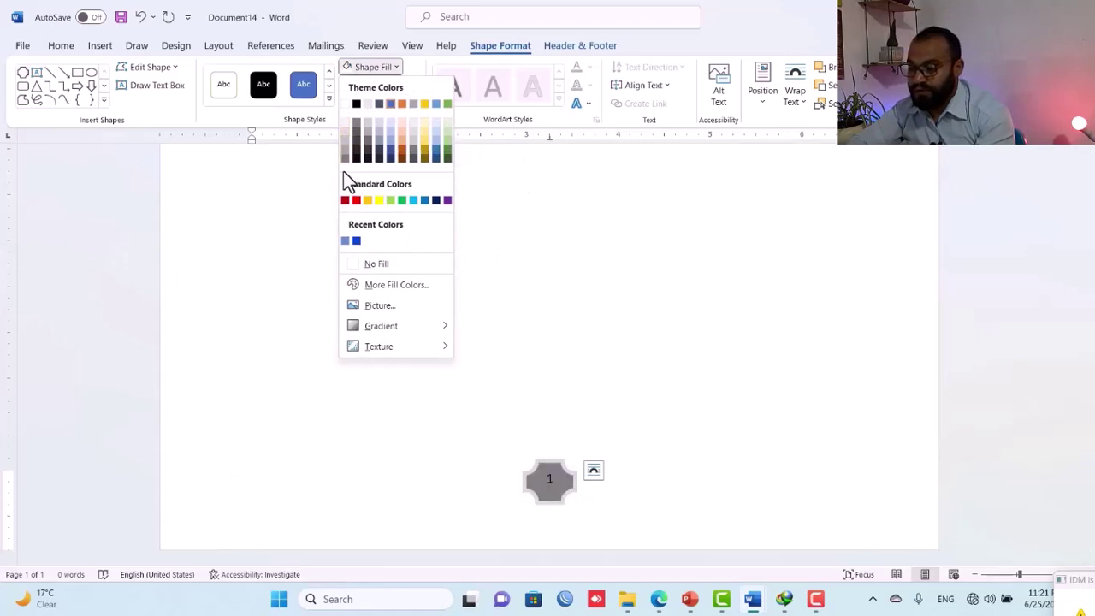
{"action": "left_click", "coordinate": [356, 129]}
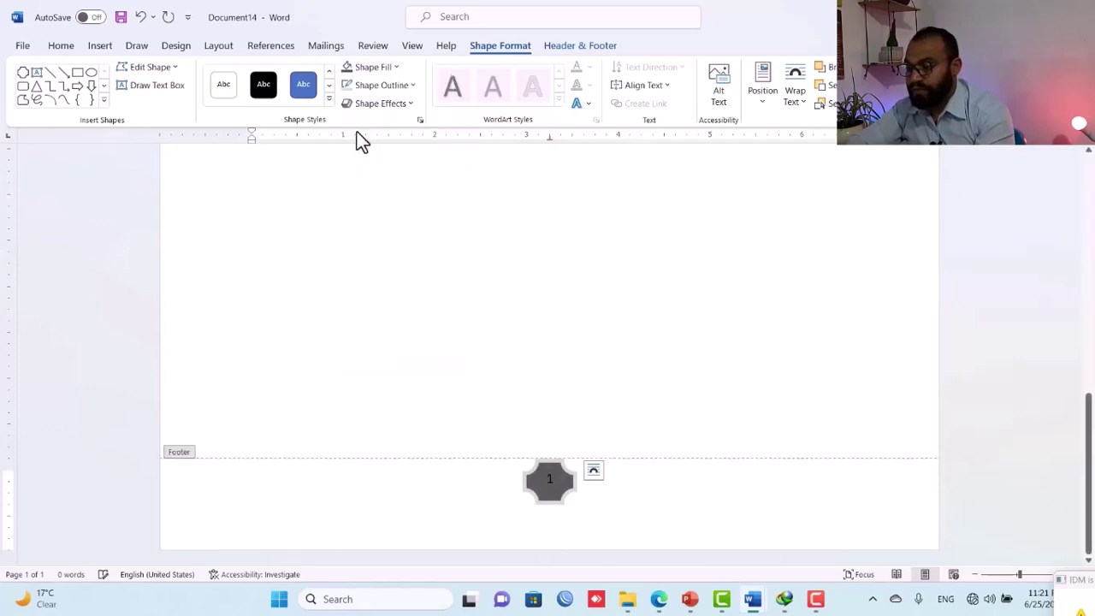
{"action": "double_click", "coordinate": [550, 481]}
{"action": "type", "text": "1"}
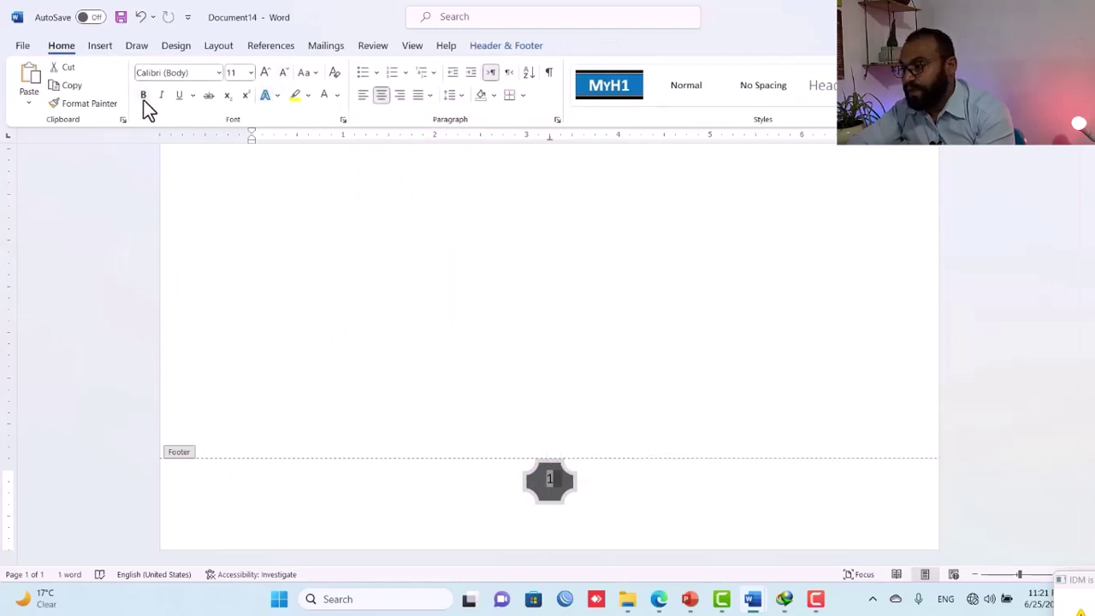
{"action": "left_click", "coordinate": [143, 95]}
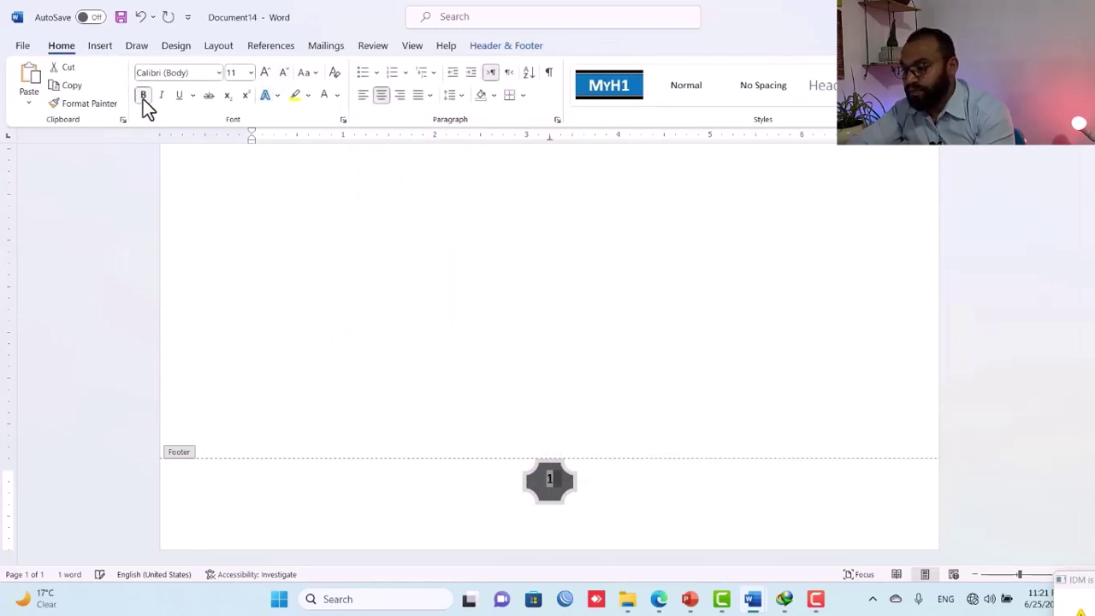
{"action": "left_click", "coordinate": [338, 97]}
{"action": "left_click", "coordinate": [323, 155]}
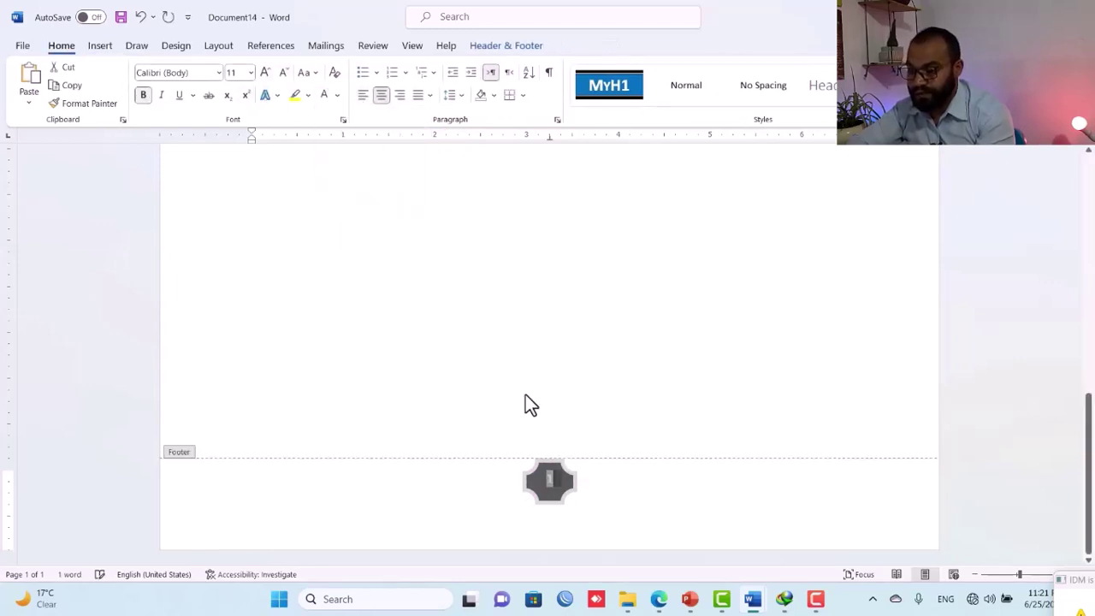
Nudge the octagon up slightly, then deselect it
{"action": "left_click", "coordinate": [552, 494]}
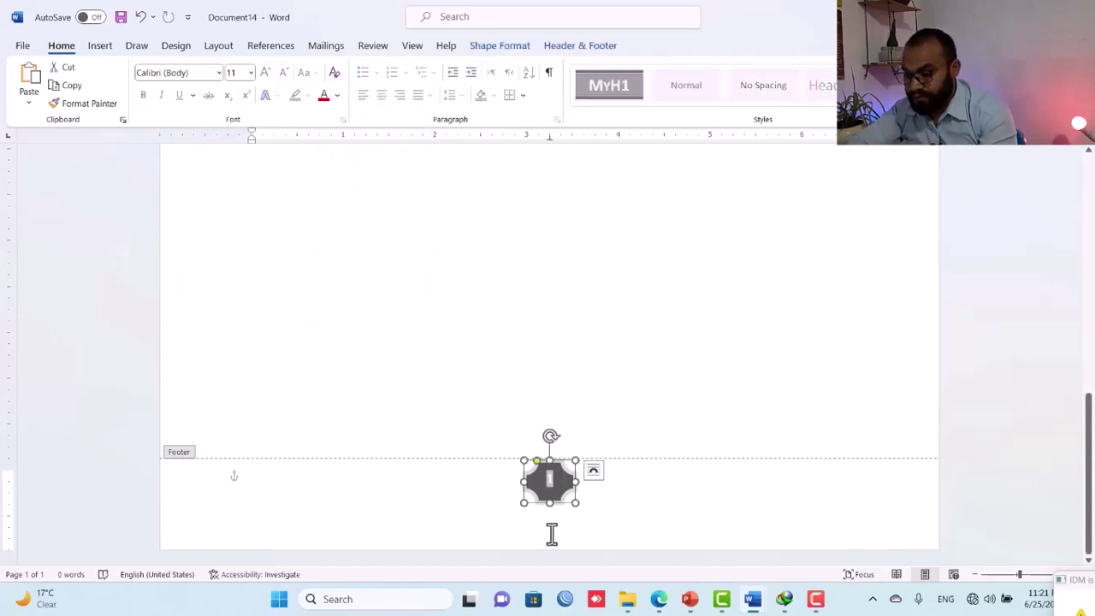
{"action": "key", "text": "Up"}
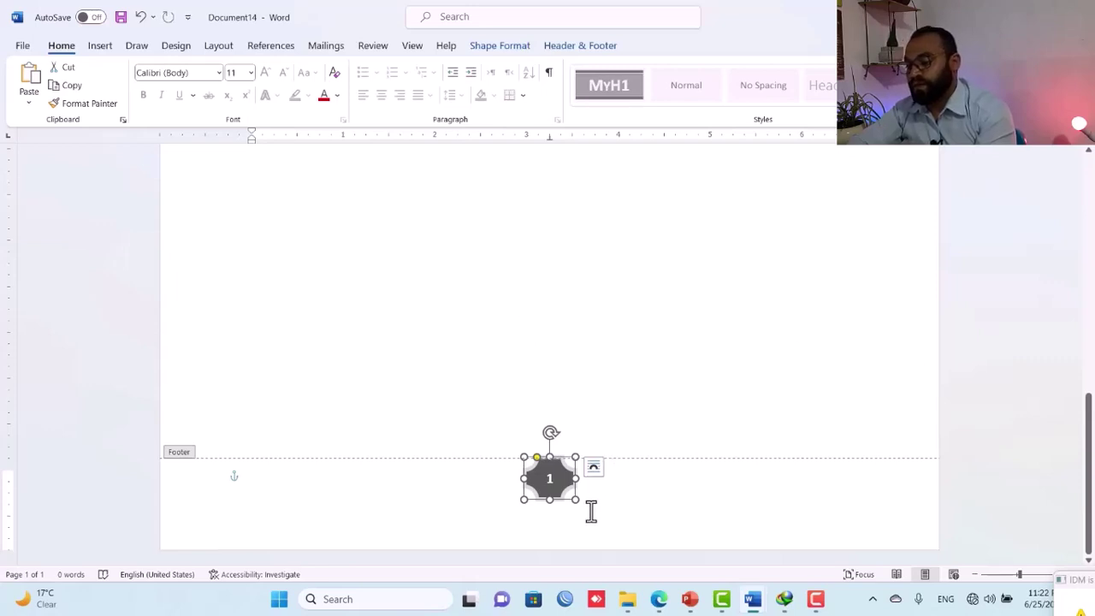
{"action": "left_click", "coordinate": [633, 513]}
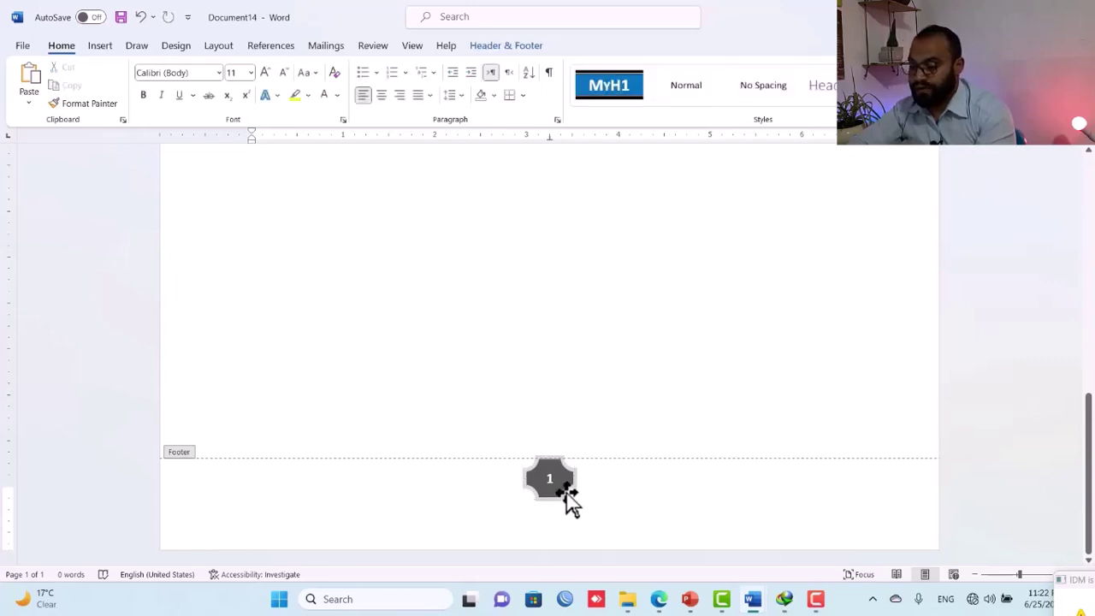